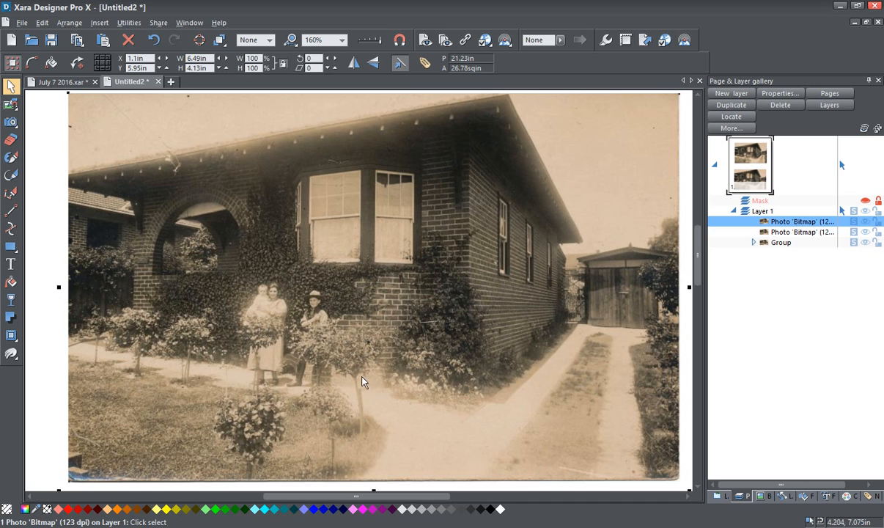
# Start a magnetic lasso mask at the photo's left edge and trace the roofline up to the white scratch
pyautogui.scroll(3, 362, 381)
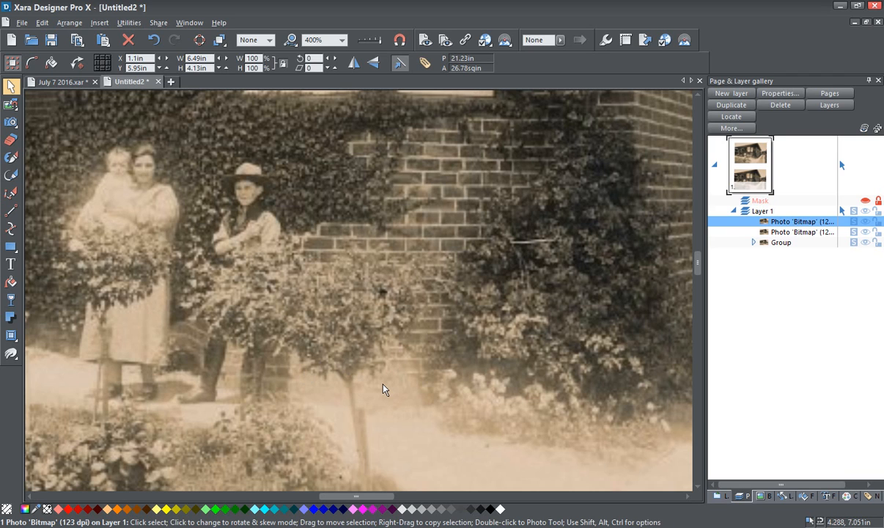
pyautogui.scroll(-2, 383, 390)
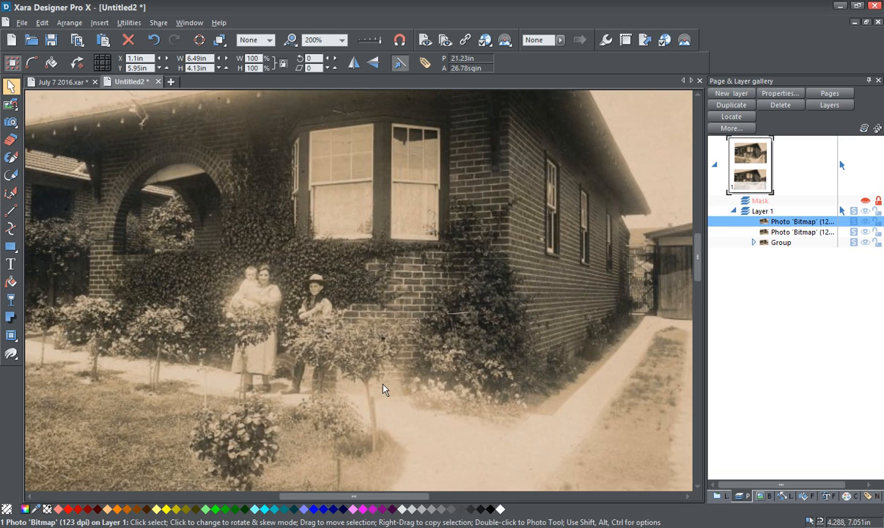
pyautogui.moveTo(206, 188); pyautogui.dragTo(337, 366)
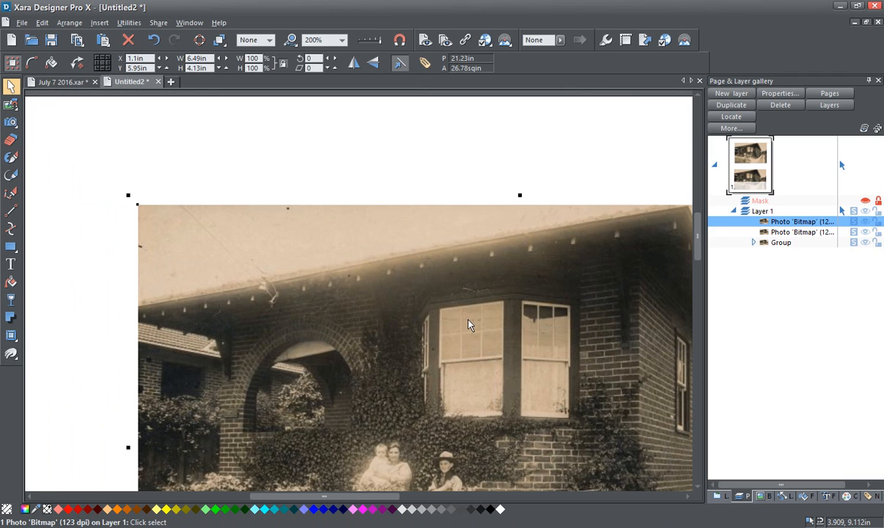
pyautogui.scroll(-1, 472, 323)
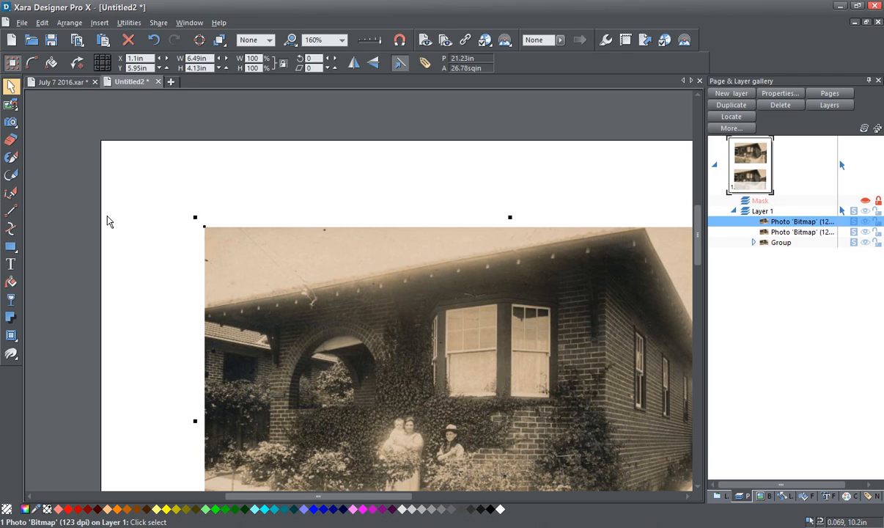
pyautogui.scroll(1, 277, 294)
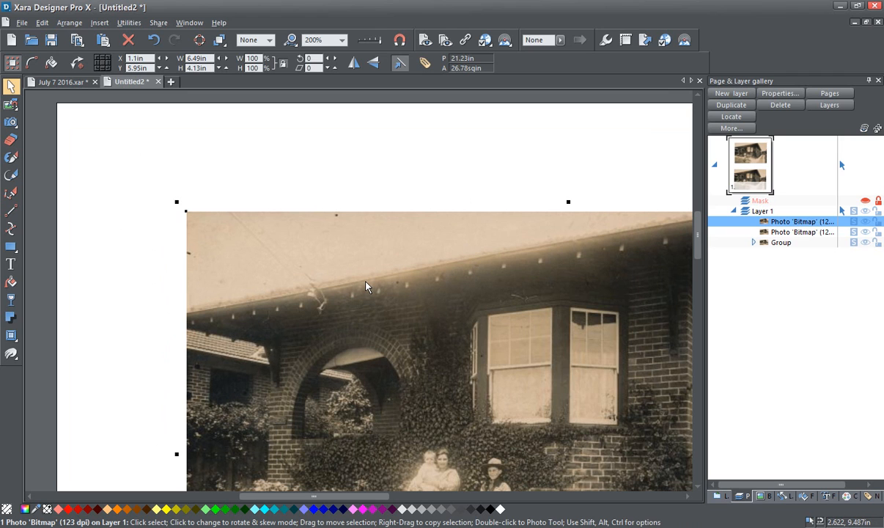
pyautogui.click(13, 106)
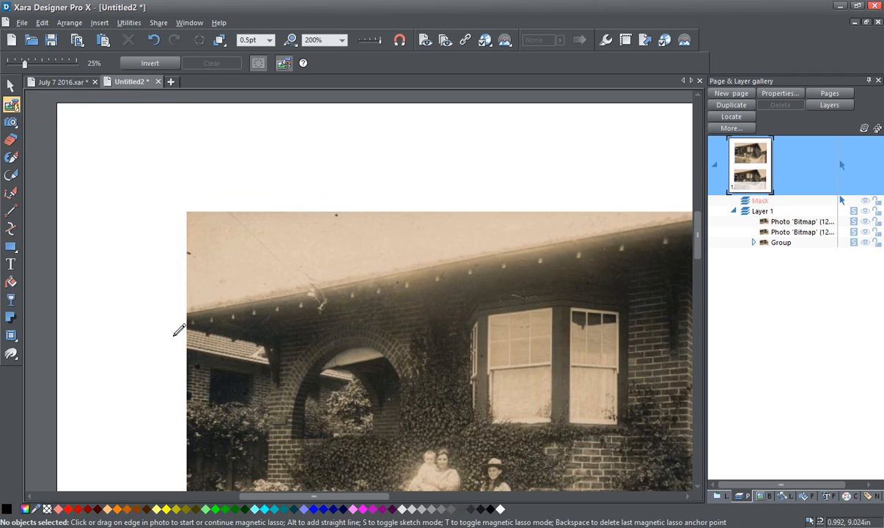
pyautogui.scroll(3, 179, 330)
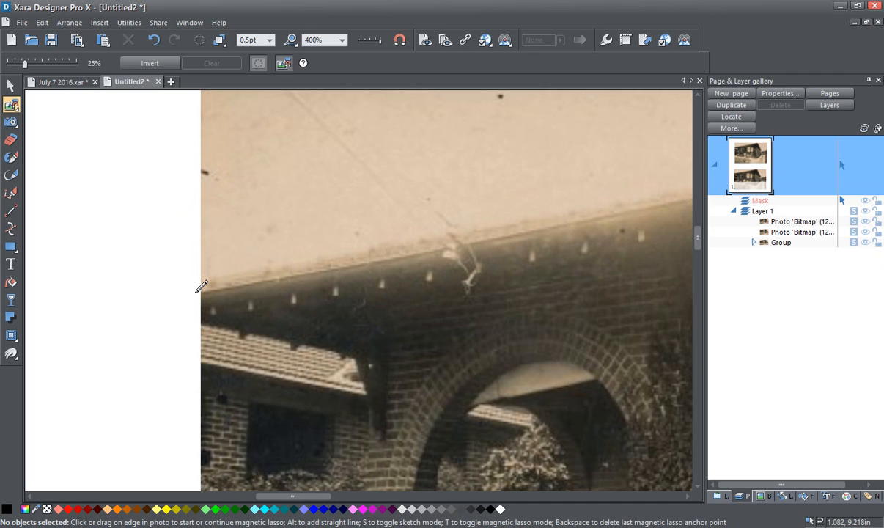
pyautogui.click(196, 290)
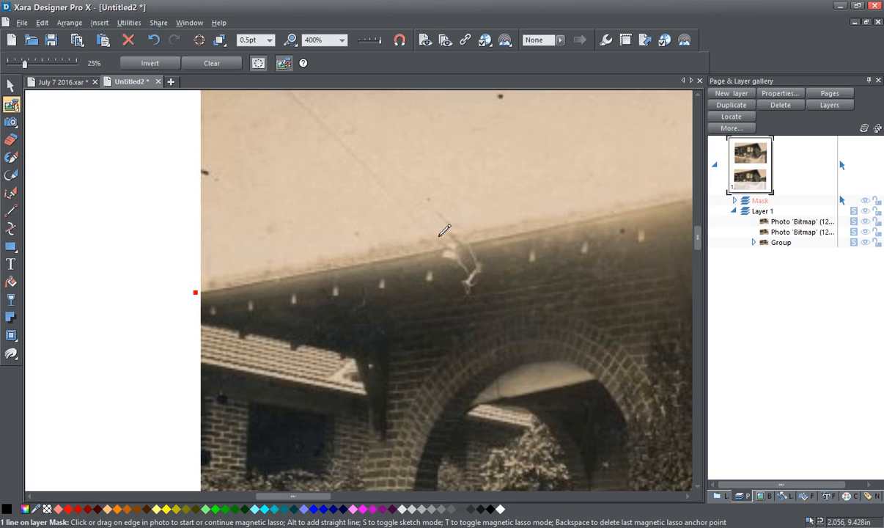
pyautogui.click(308, 273)
pyautogui.click(401, 256)
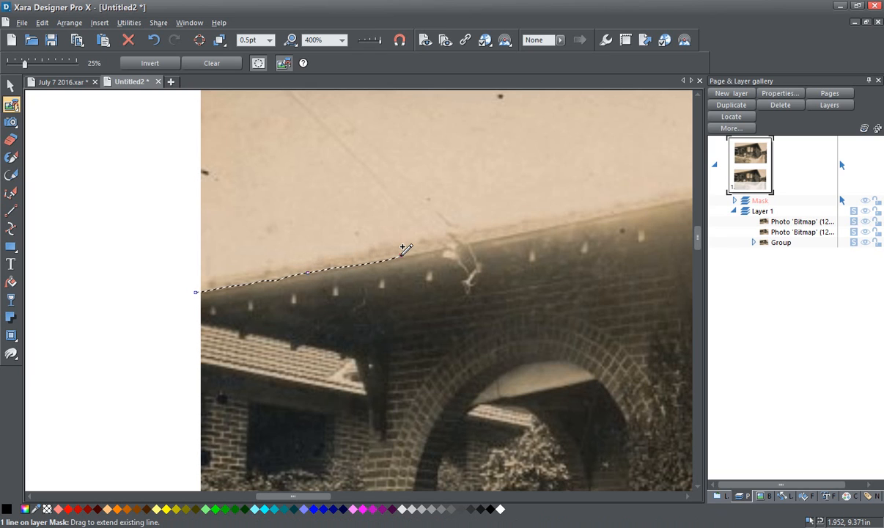
pyautogui.click(444, 243)
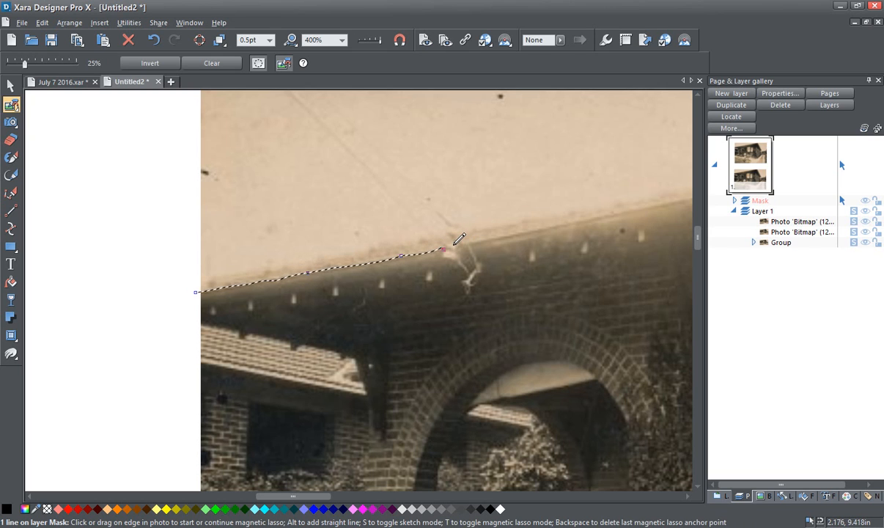
# Extend the lasso with closely spaced anchor points along the roof edge across the white scratch
pyautogui.scroll(2, 461, 237)
pyautogui.scroll(2, 456, 242)
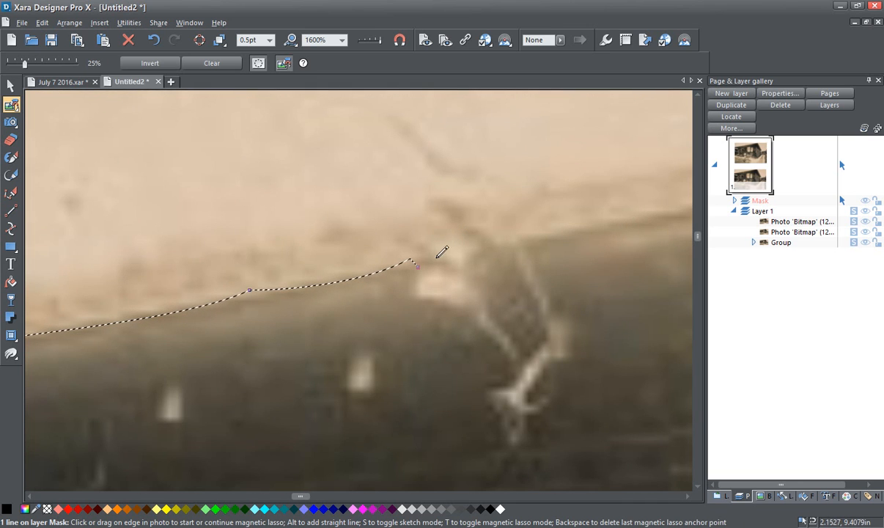
pyautogui.click(433, 260)
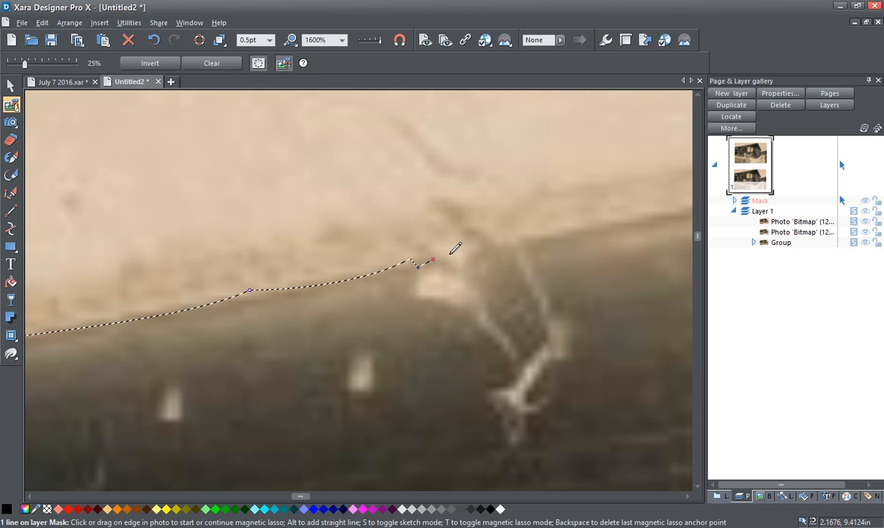
pyautogui.click(448, 252)
pyautogui.click(471, 251)
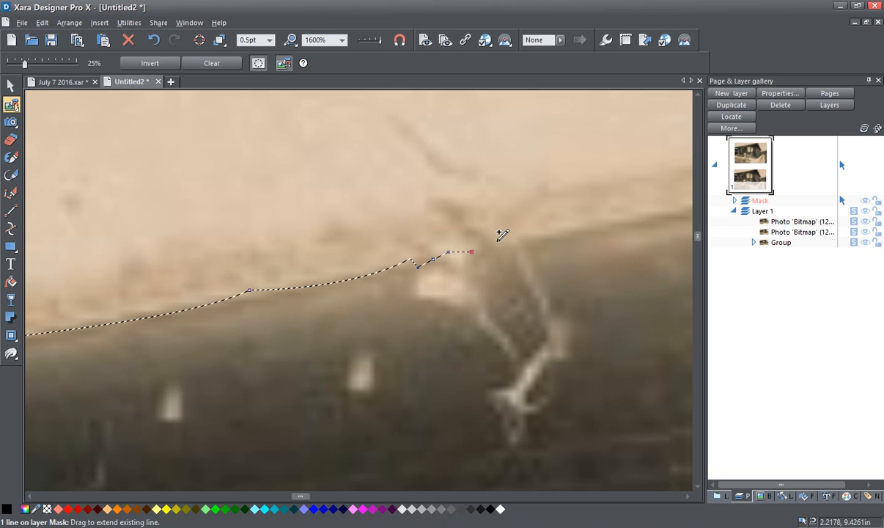
pyautogui.click(495, 243)
pyautogui.click(524, 235)
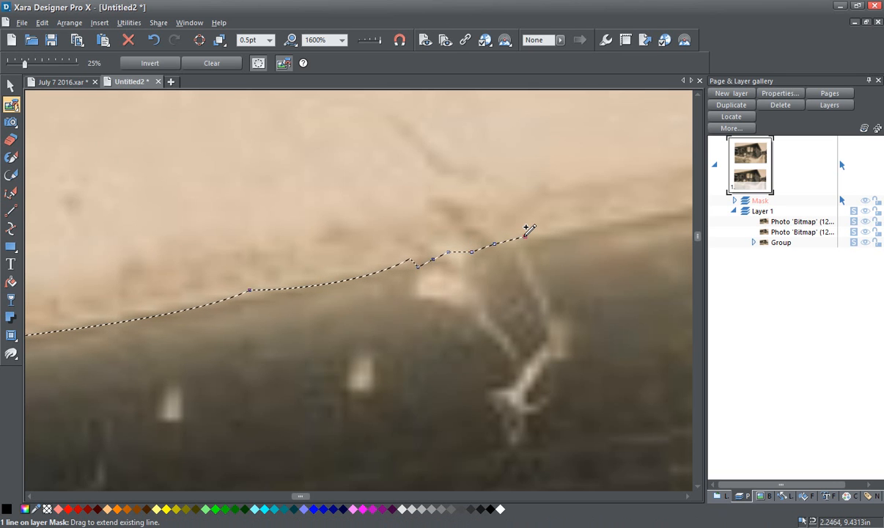
# Continue the lasso along the roof's upper edge from the scratch to the roof peak
pyautogui.scroll(-1, 525, 236)
pyautogui.scroll(-1, 526, 236)
pyautogui.moveTo(603, 270); pyautogui.dragTo(391, 331)
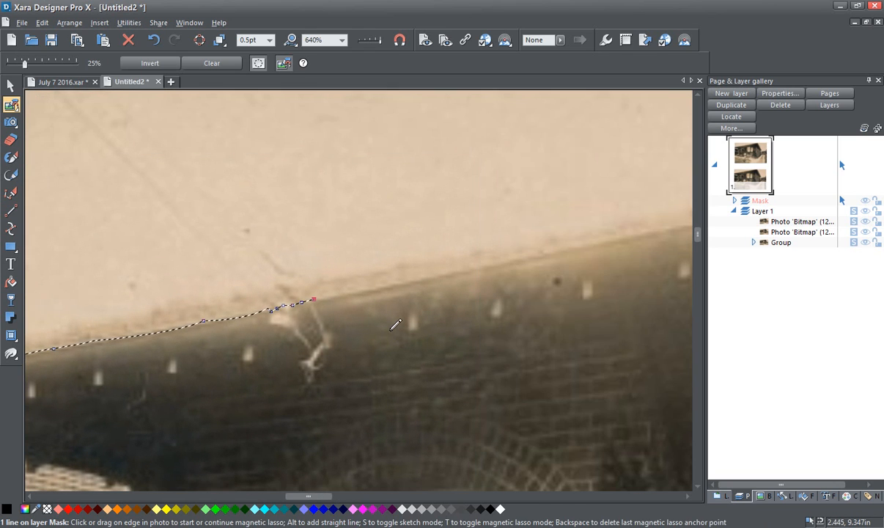
pyautogui.click(411, 281)
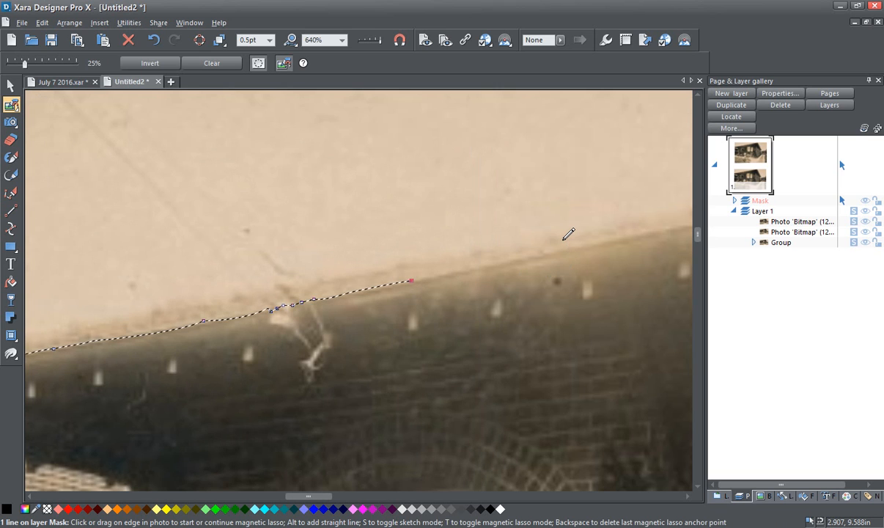
pyautogui.scroll(-2, 568, 233)
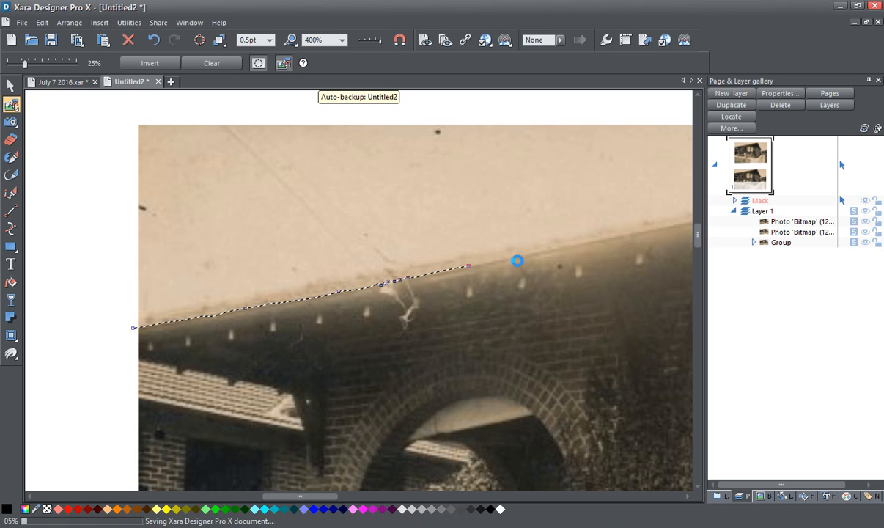
pyautogui.click(571, 245)
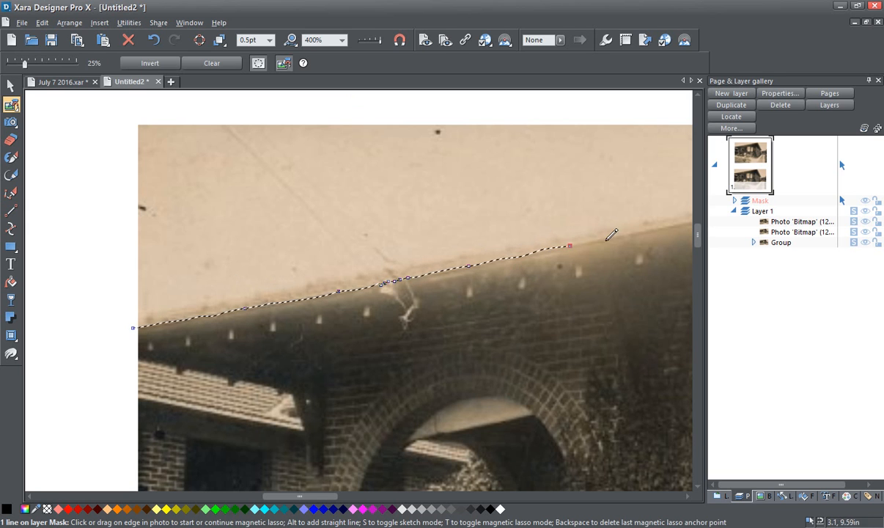
pyautogui.scroll(-1, 620, 235)
pyautogui.moveTo(625, 229)
pyautogui.mouseDown()
pyautogui.moveTo(529, 251)
pyautogui.moveTo(250, 290)
pyautogui.moveTo(251, 282)
pyautogui.mouseUp()
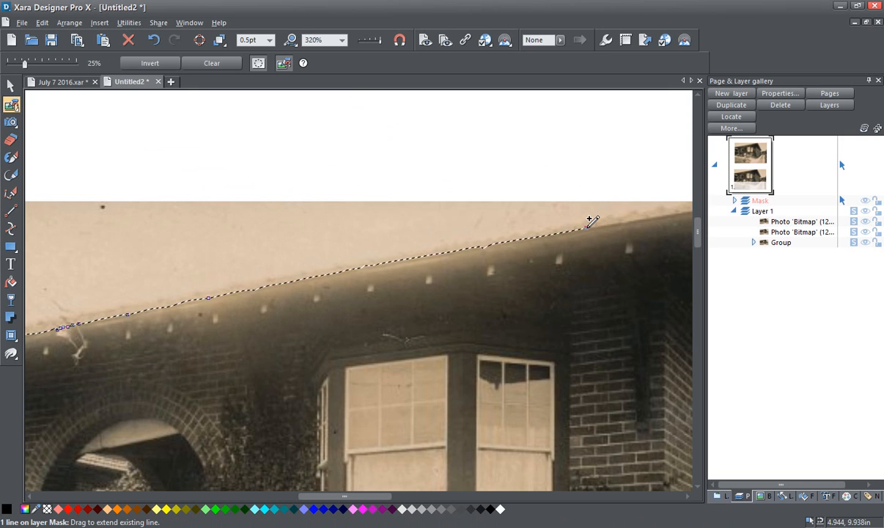
pyautogui.click(587, 228)
pyautogui.moveTo(632, 226); pyautogui.dragTo(287, 281)
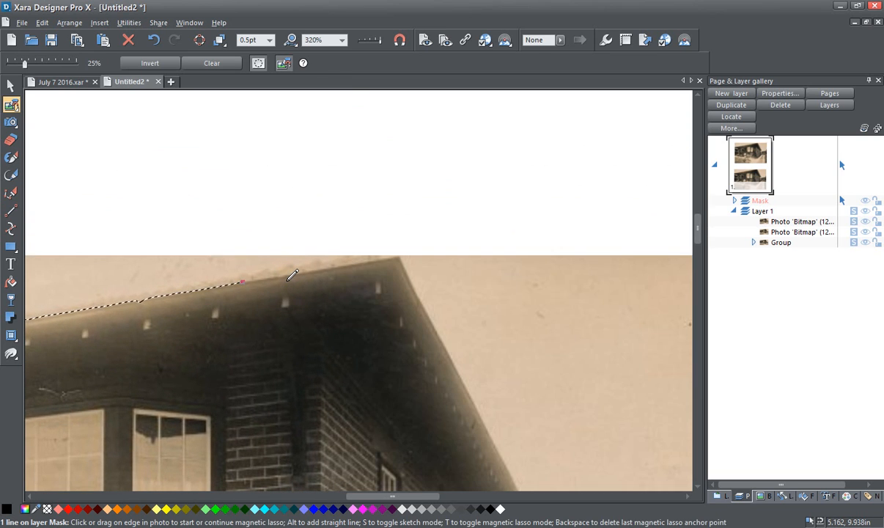
pyautogui.click(400, 256)
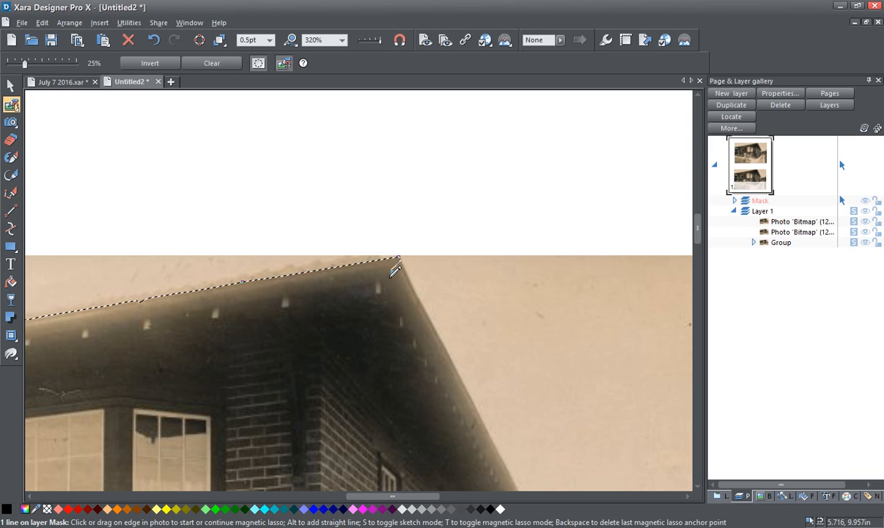
# Trace the lasso back from the roof peak through the dark eaves to above the bay window, undoing the last overlong segment
pyautogui.click(377, 308)
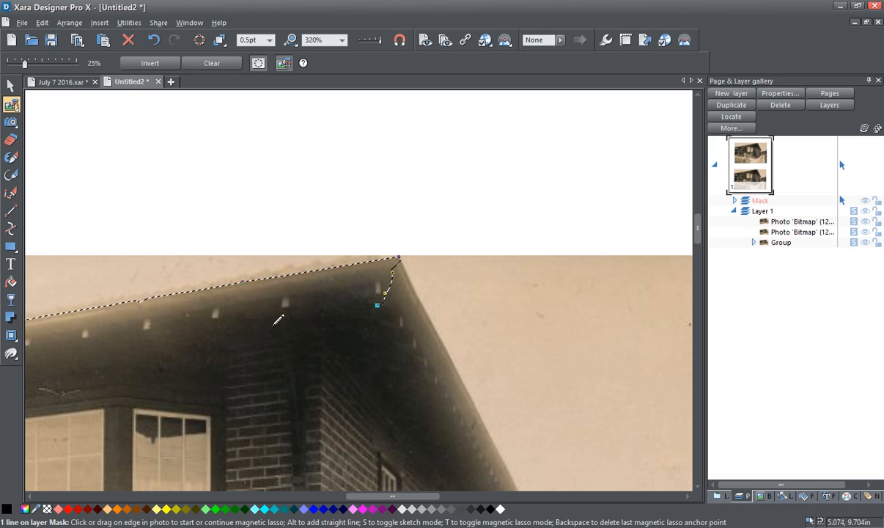
pyautogui.click(249, 325)
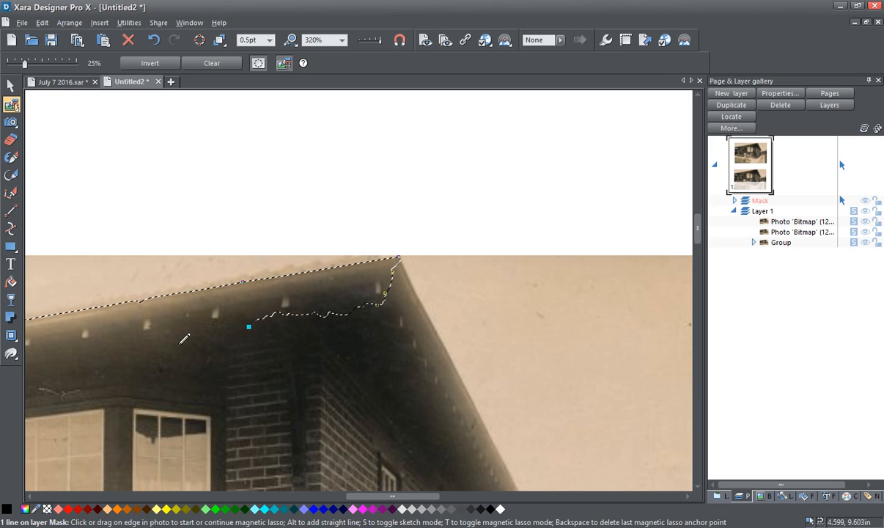
pyautogui.moveTo(177, 344)
pyautogui.mouseDown()
pyautogui.moveTo(327, 329)
pyautogui.moveTo(464, 331)
pyautogui.mouseUp()
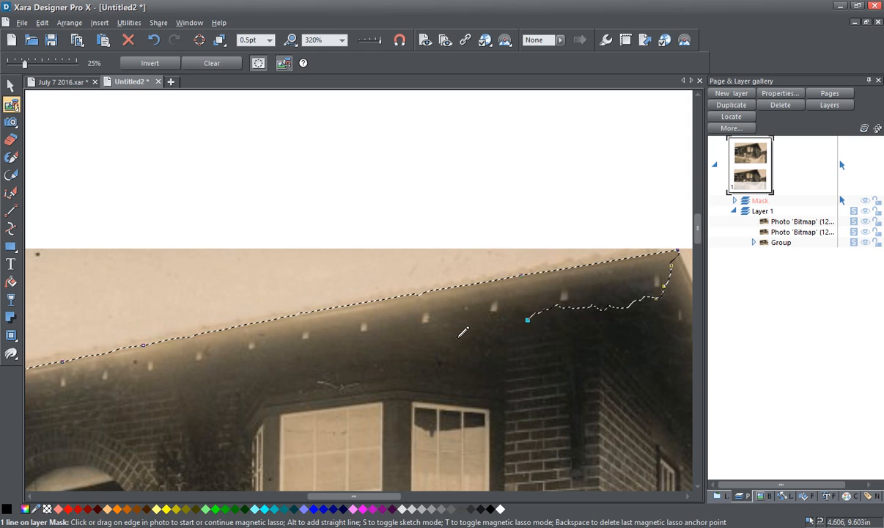
pyautogui.click(377, 356)
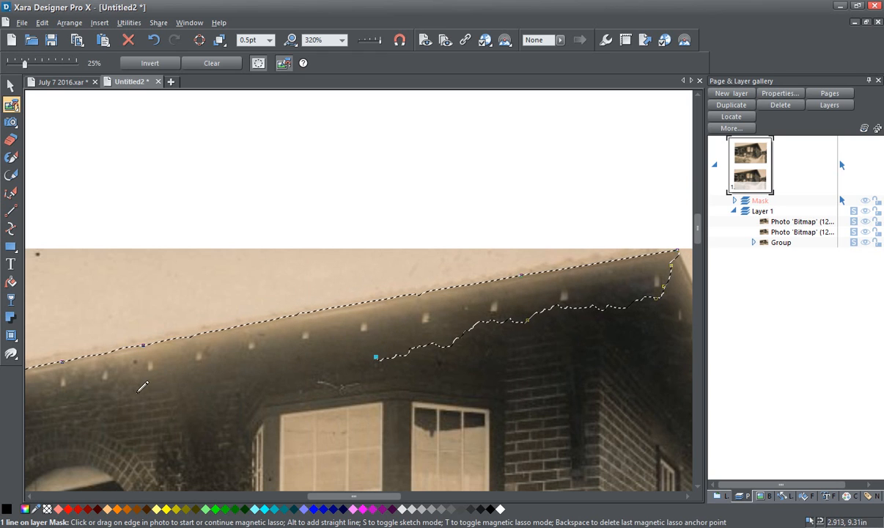
pyautogui.click(260, 385)
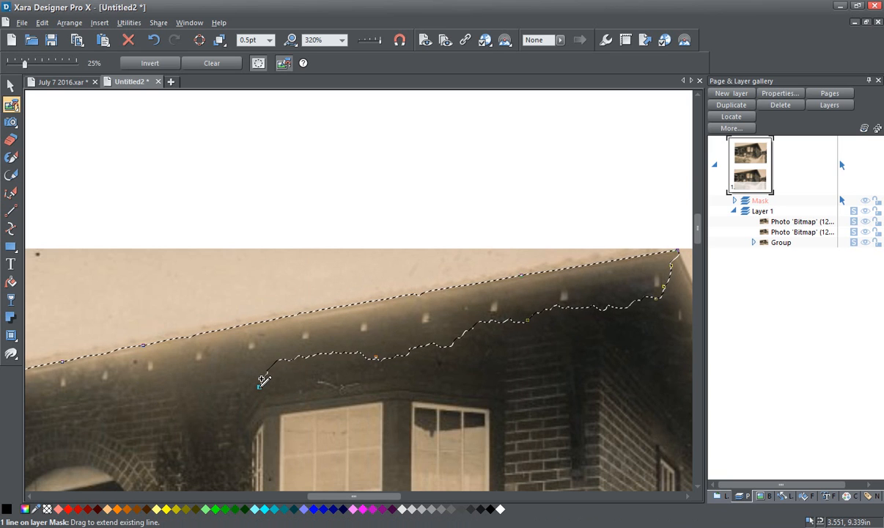
pyautogui.click(117, 405)
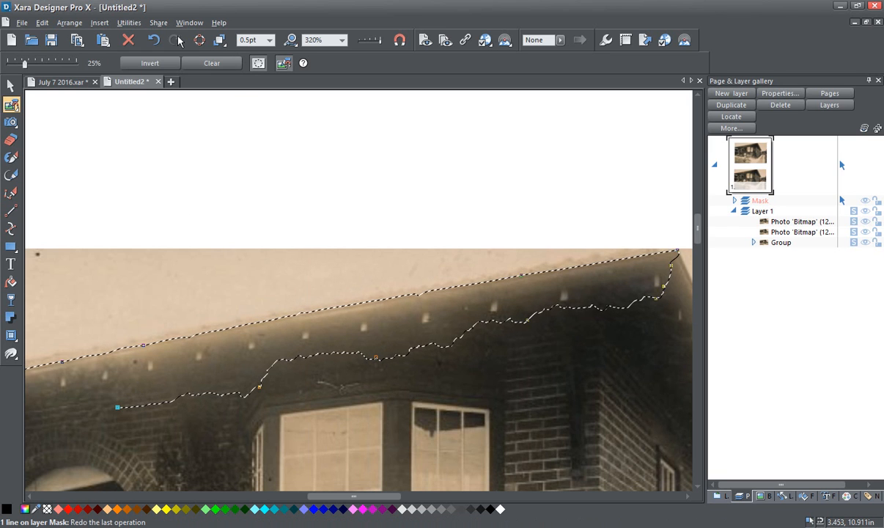
pyautogui.click(154, 40)
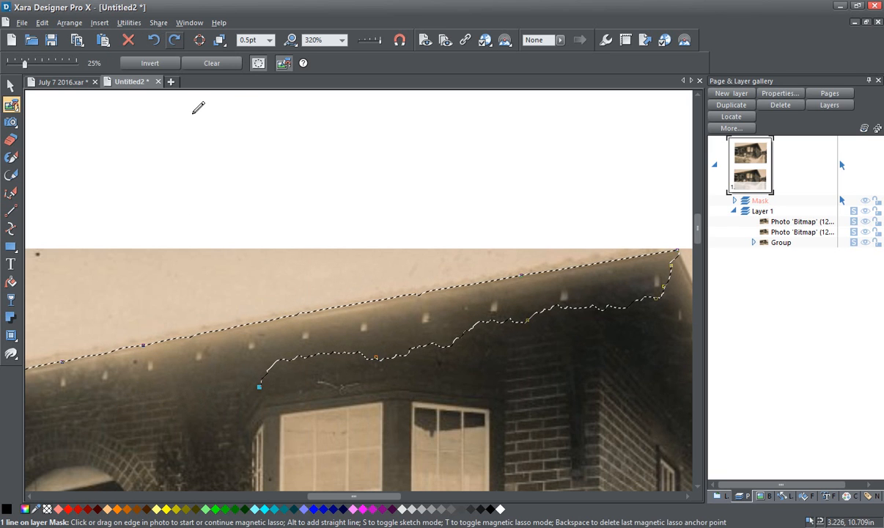
# Continue the magnetic lasso along the lower edge of the eaves from above the bay window to the brickwork above the arch
pyautogui.click(230, 406)
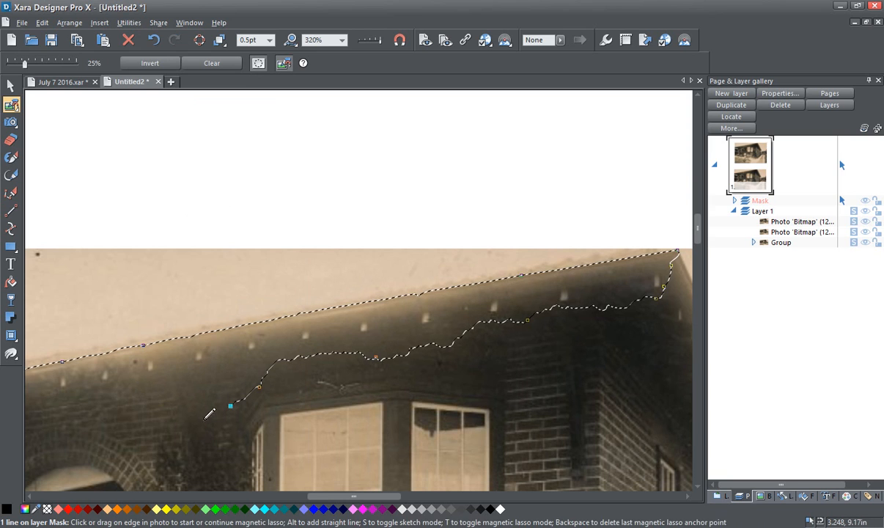
pyautogui.click(183, 422)
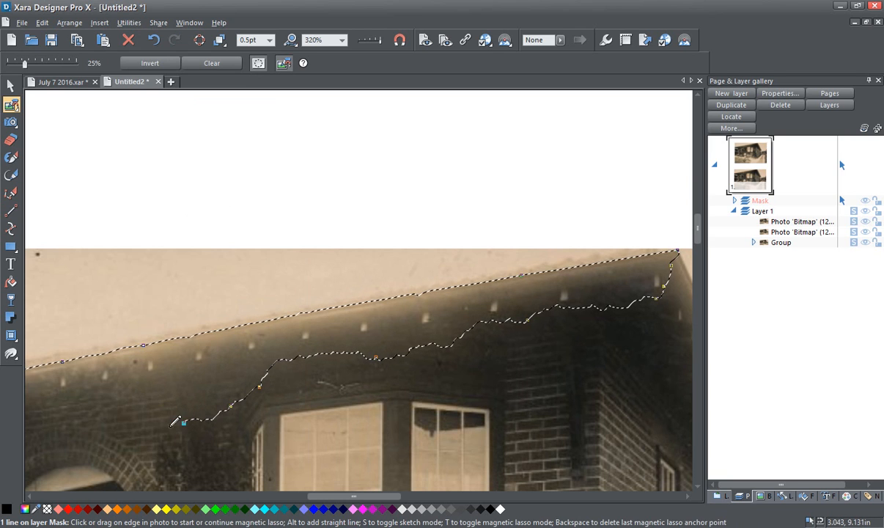
pyautogui.click(124, 415)
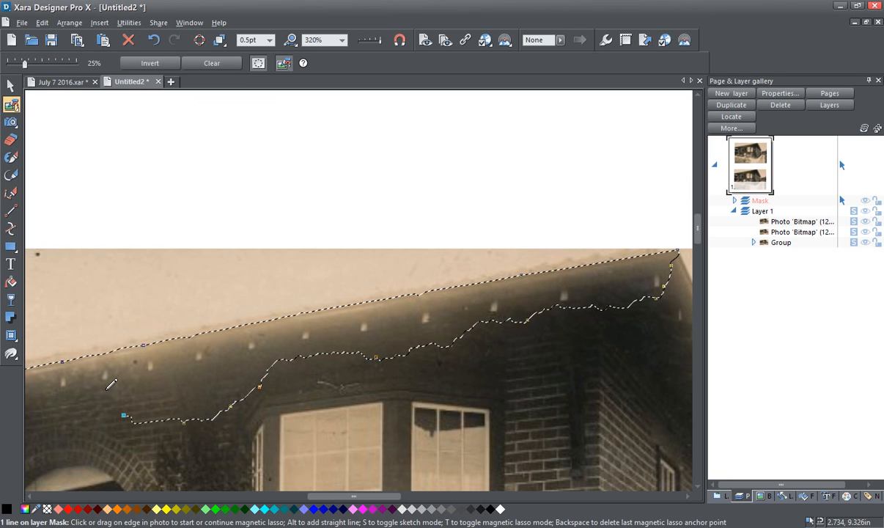
pyautogui.click(80, 386)
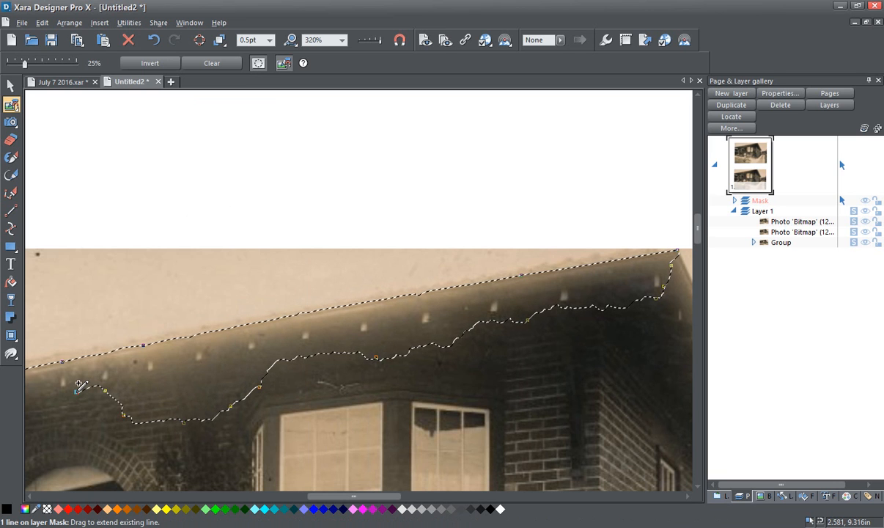
# Trace the lasso under the eaves past the white scratch to the photo's left edge and close the mask at its starting point
pyautogui.moveTo(55, 403); pyautogui.dragTo(345, 374)
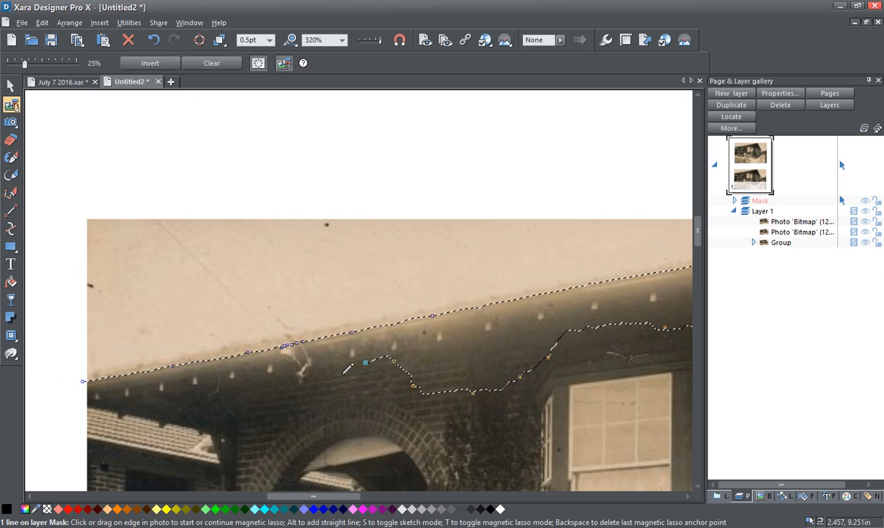
pyautogui.click(294, 365)
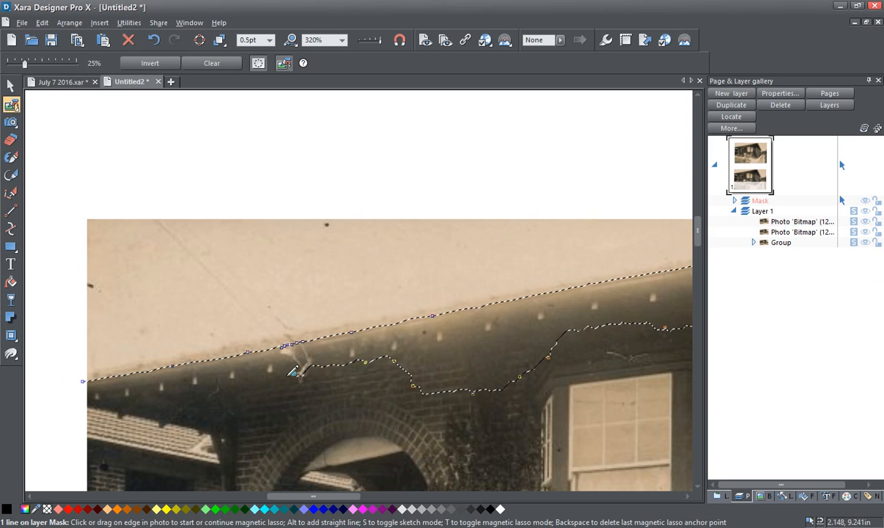
pyautogui.click(206, 379)
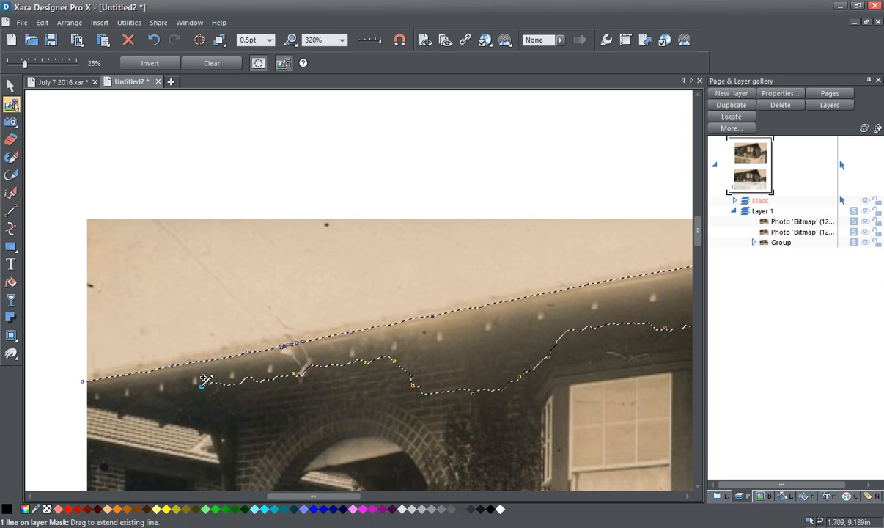
pyautogui.click(127, 393)
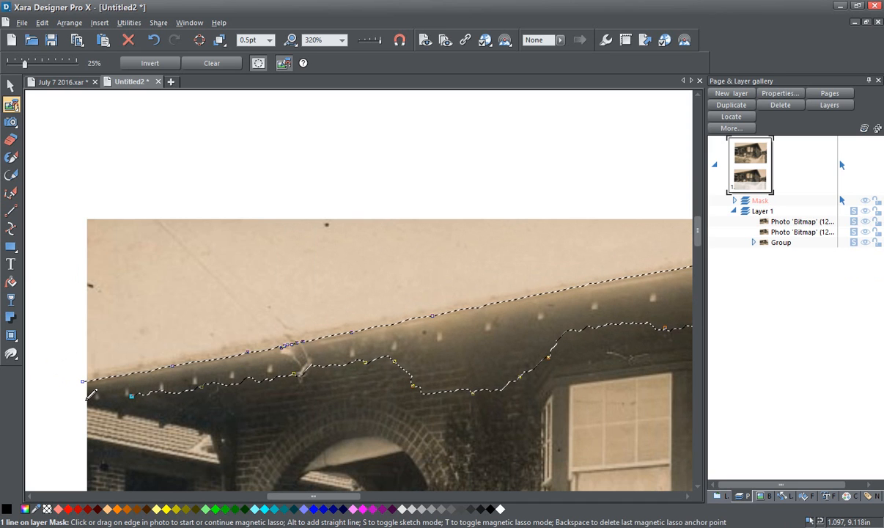
pyautogui.click(88, 395)
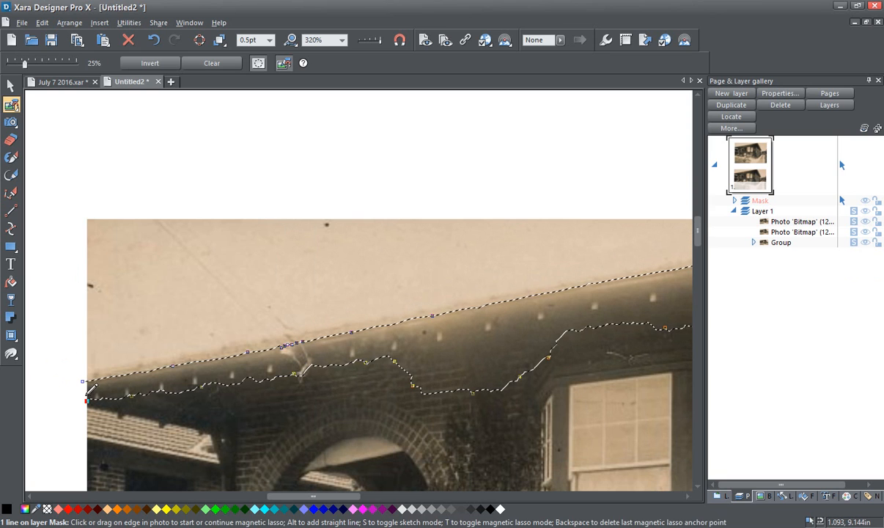
pyautogui.moveTo(86, 377); pyautogui.dragTo(87, 400)
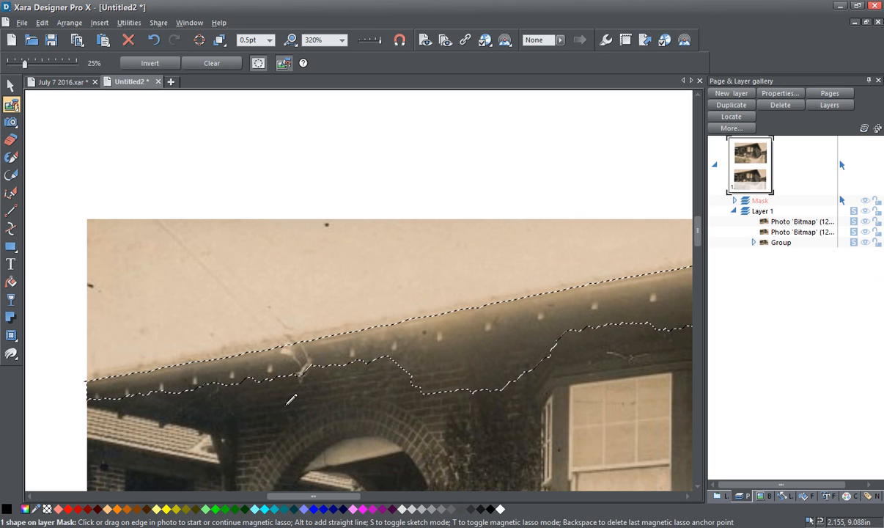
# With the Photo Tool, set the masked eaves' brightness to -14 and colour saturation to -15
pyautogui.scroll(-1, 479, 333)
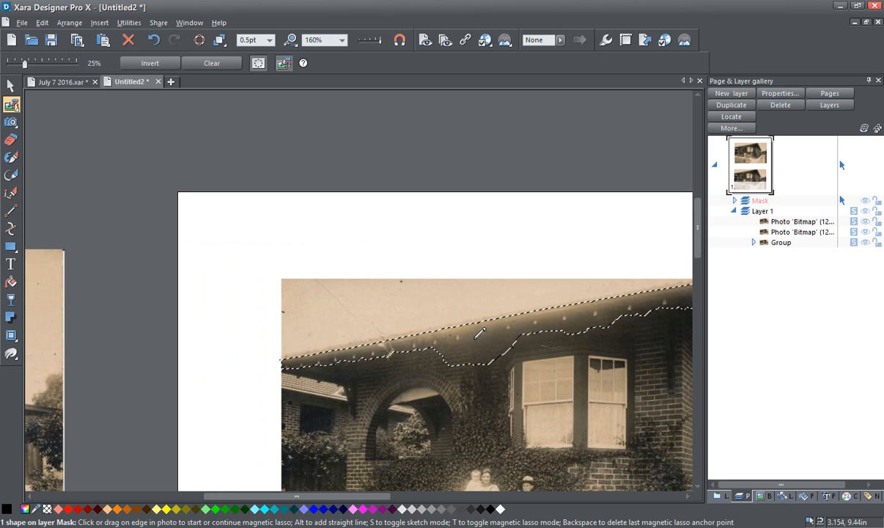
pyautogui.moveTo(473, 339); pyautogui.dragTo(357, 339)
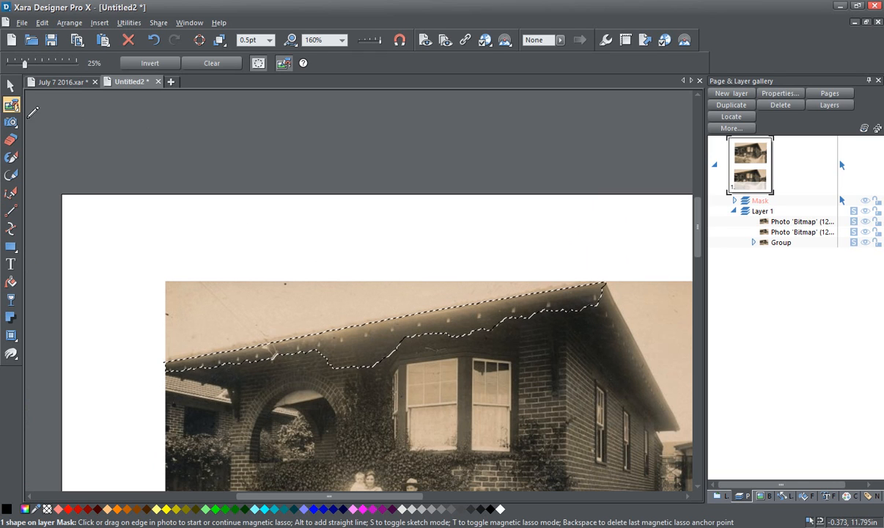
pyautogui.click(13, 126)
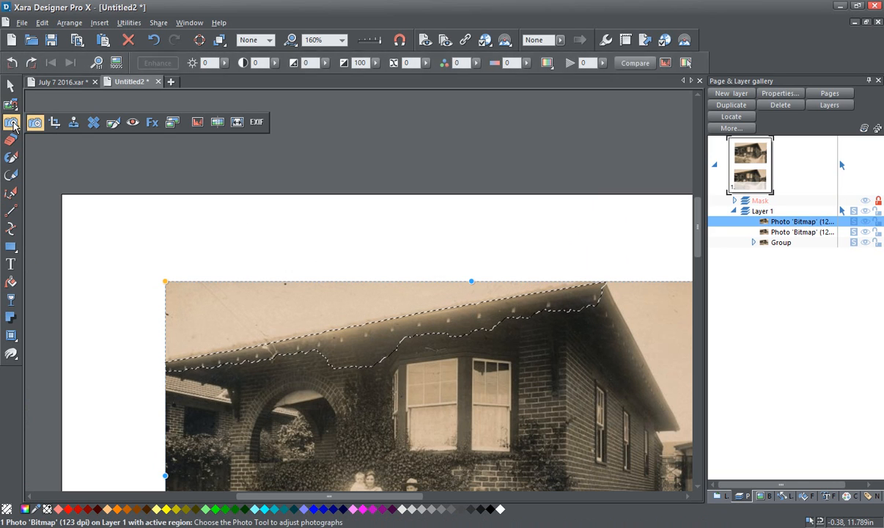
pyautogui.click(225, 63)
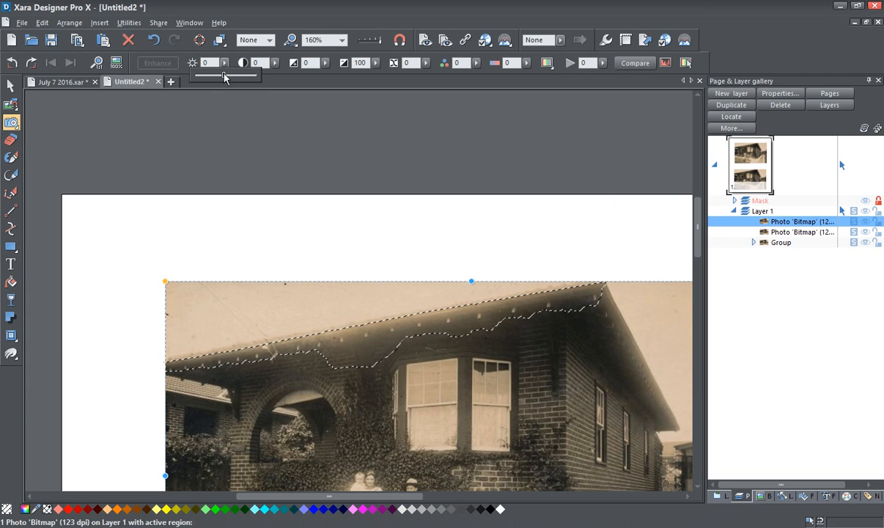
pyautogui.moveTo(225, 75); pyautogui.dragTo(219, 74)
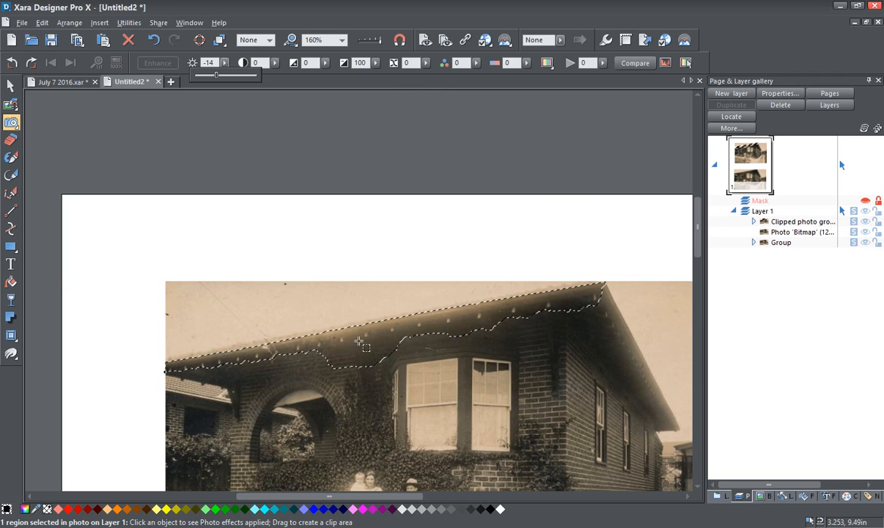
pyautogui.click(477, 63)
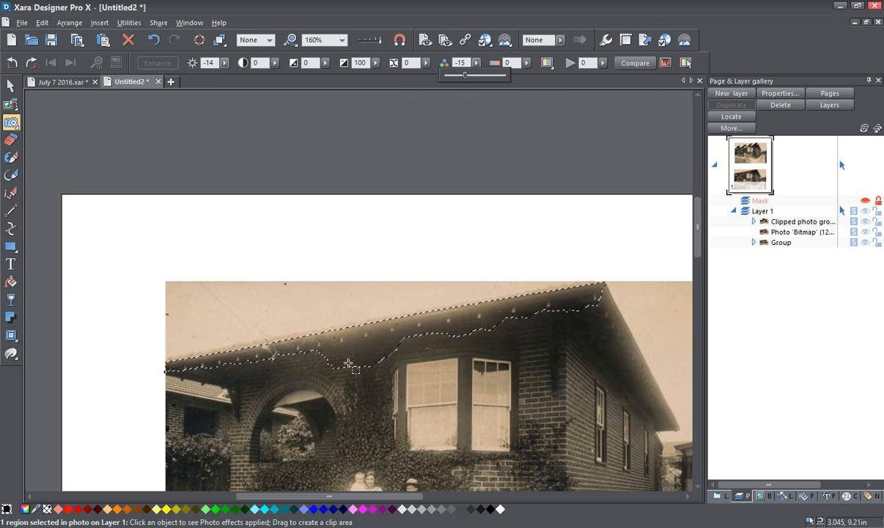
# Set the masked eaves' contrast to 3 and brightness to -6
pyautogui.click(276, 63)
pyautogui.moveTo(276, 76); pyautogui.dragTo(278, 78)
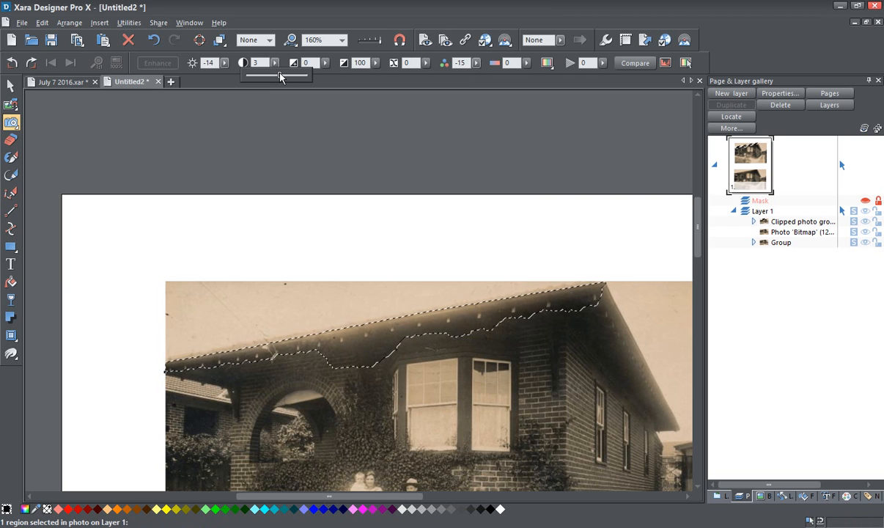
pyautogui.click(224, 62)
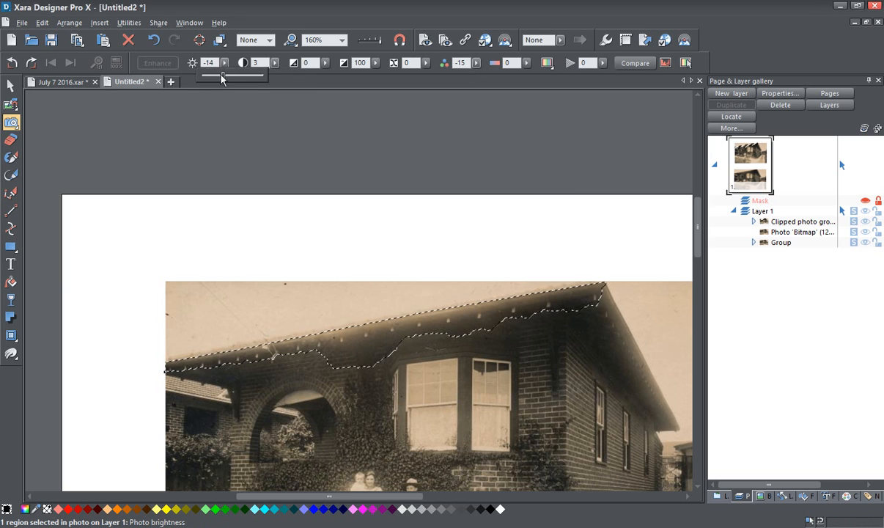
pyautogui.moveTo(224, 76); pyautogui.dragTo(228, 77)
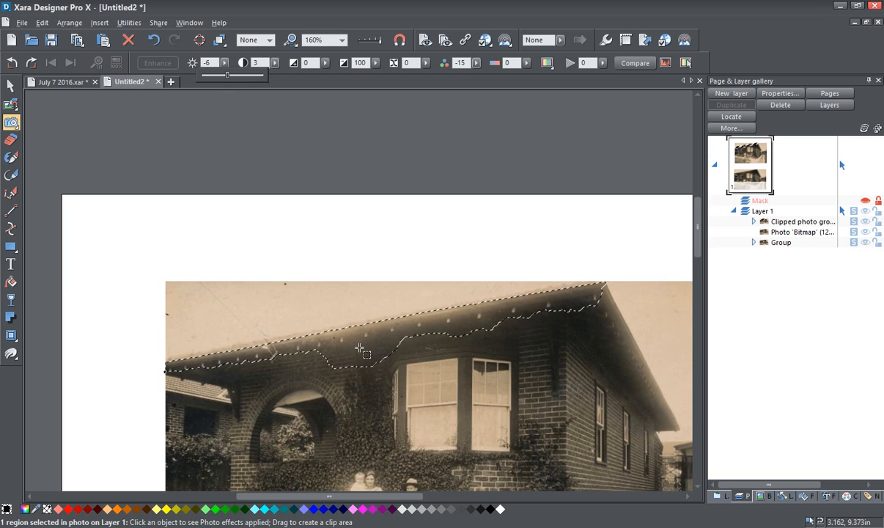
# Set the blur/sharpness of the masked eaves to 3
pyautogui.moveTo(484, 41)
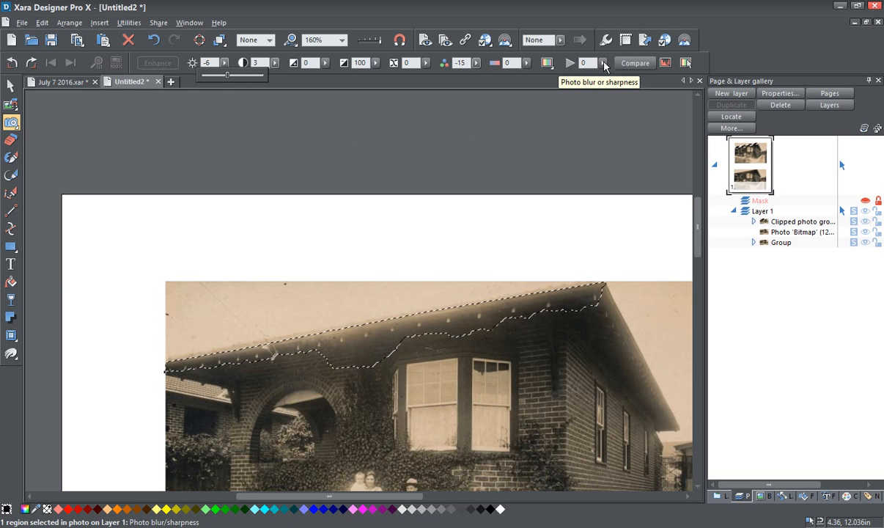
pyautogui.click(603, 64)
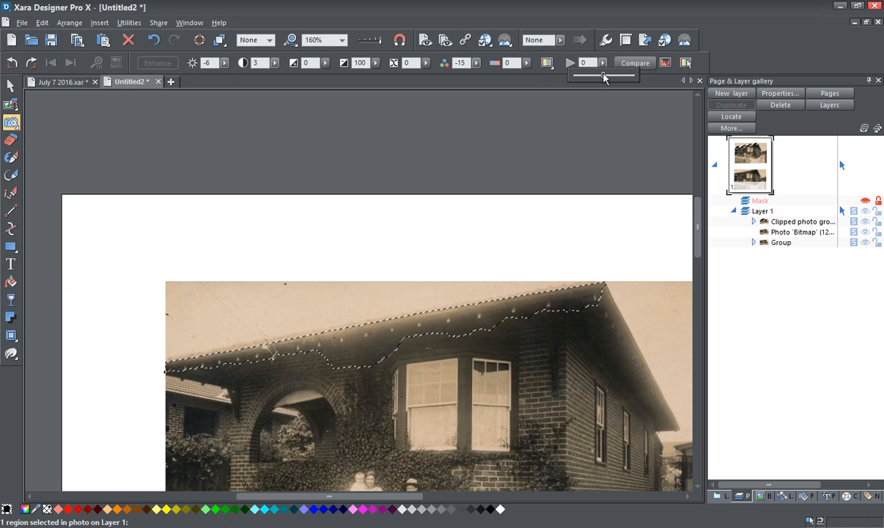
pyautogui.moveTo(604, 76); pyautogui.dragTo(606, 77)
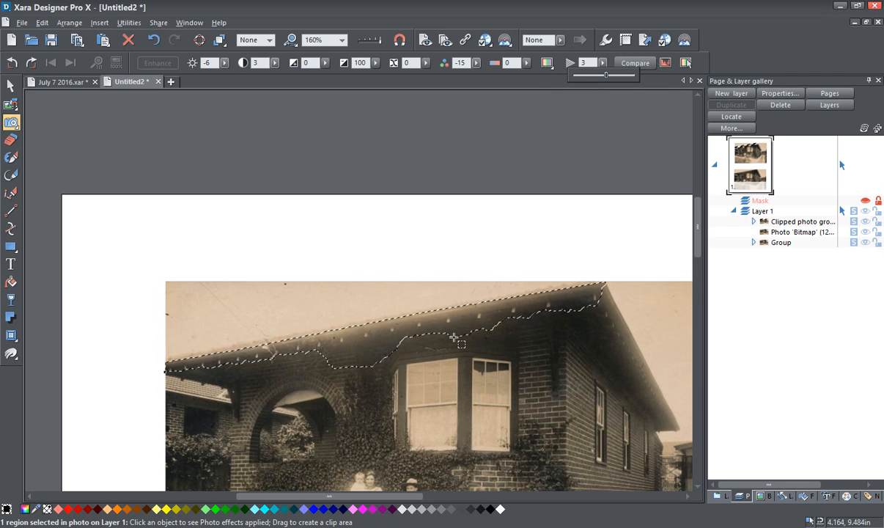
# Feather the masked eaves region by 1.34pt and return to the Selector Tool
pyautogui.scroll(-1, 396, 356)
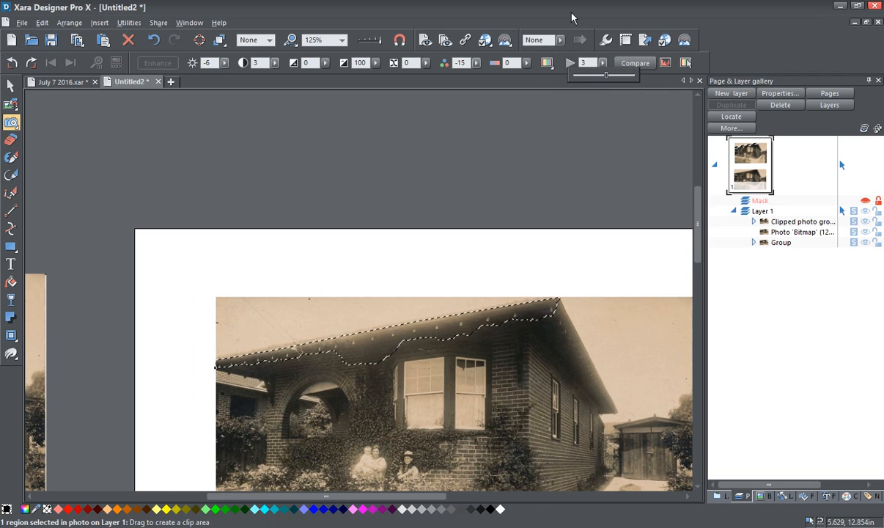
pyautogui.click(560, 41)
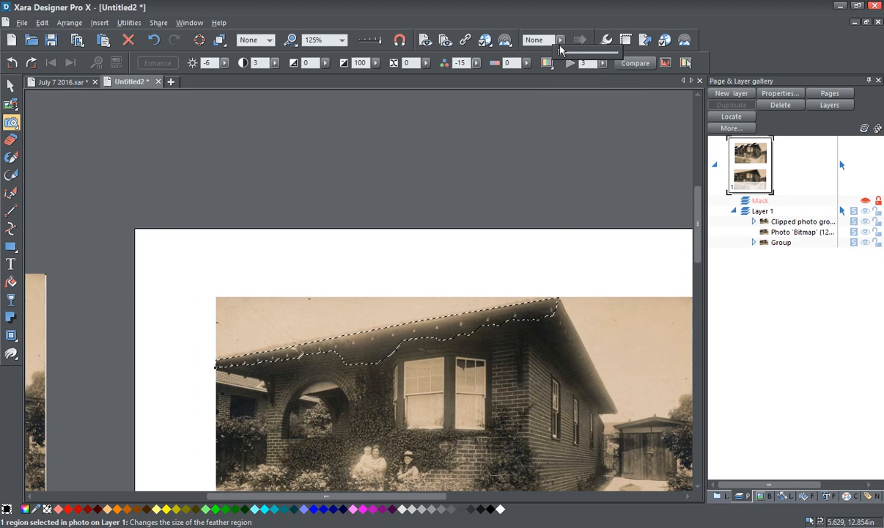
pyautogui.moveTo(559, 56); pyautogui.dragTo(566, 56)
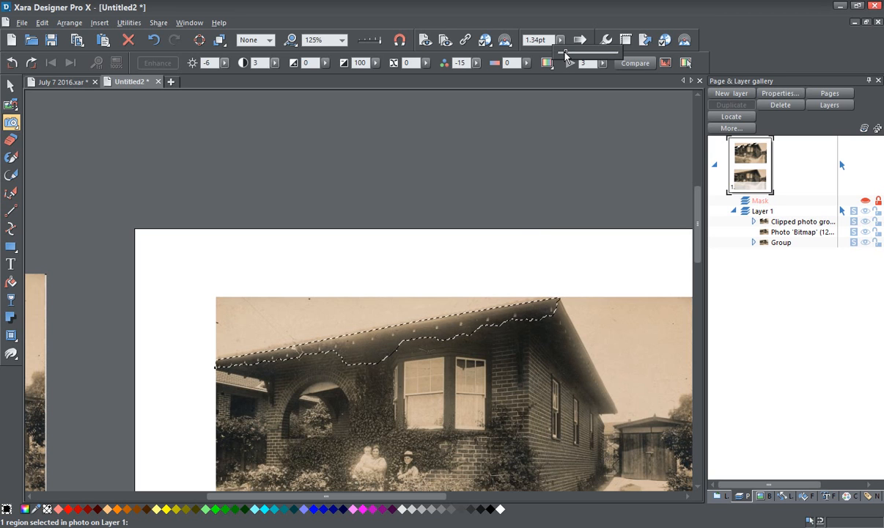
pyautogui.click(11, 86)
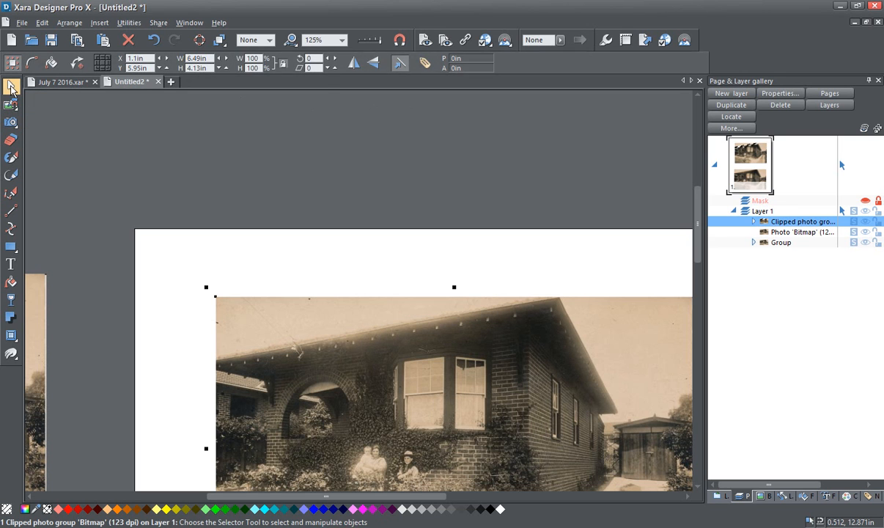
# Move the unedited photo copy beside the edited photo to compare their eaves, and return the copy to the pasteboard left of the page
pyautogui.scroll(-2, 402, 338)
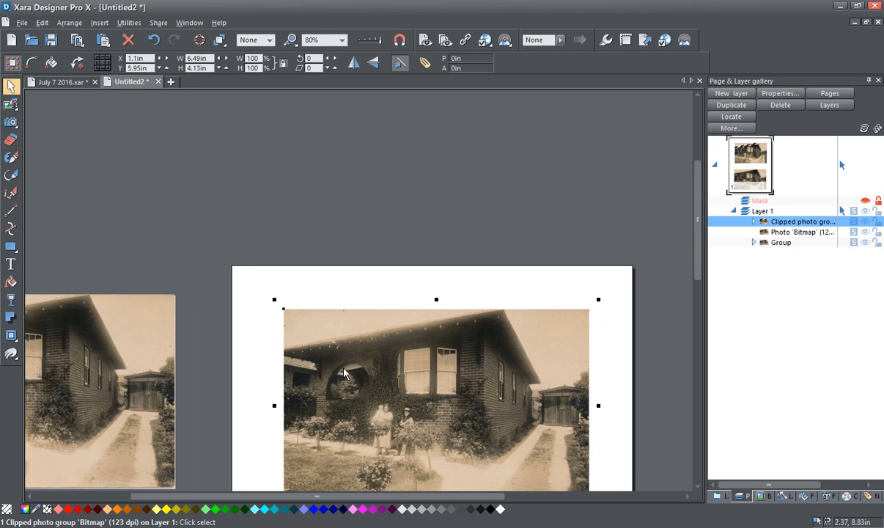
pyautogui.scroll(2, 335, 385)
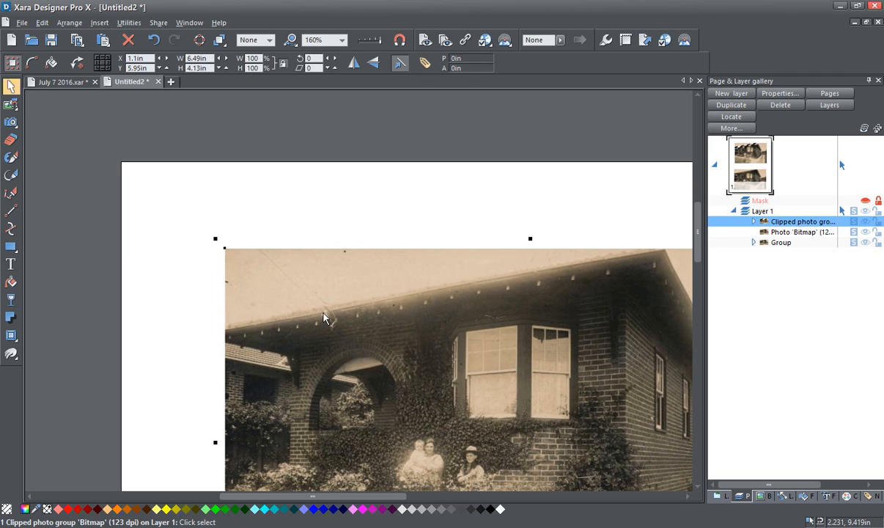
pyautogui.scroll(-2, 308, 309)
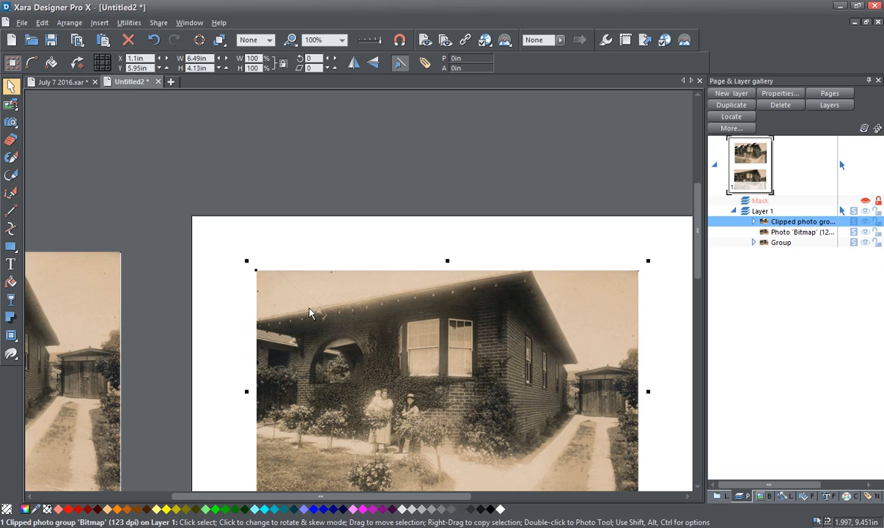
pyautogui.moveTo(85, 316); pyautogui.dragTo(334, 356)
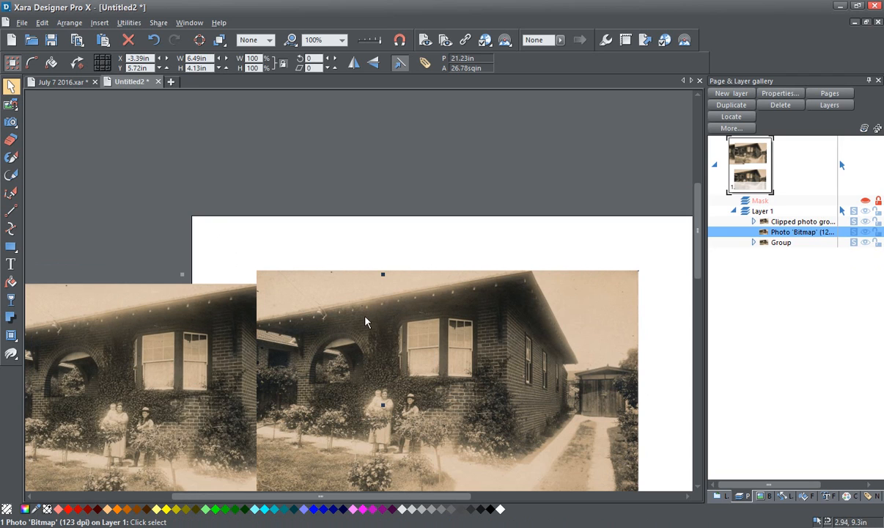
pyautogui.moveTo(181, 310); pyautogui.dragTo(26, 270)
pyautogui.hotkey('ctrl', 'z')
pyautogui.moveTo(200, 316); pyautogui.dragTo(108, 300)
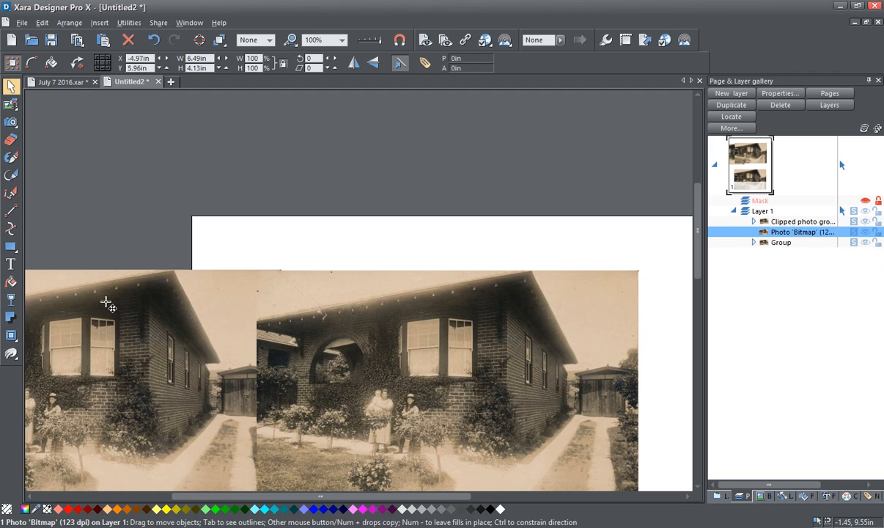
pyautogui.moveTo(223, 321); pyautogui.dragTo(111, 319)
pyautogui.moveTo(175, 322); pyautogui.dragTo(129, 301)
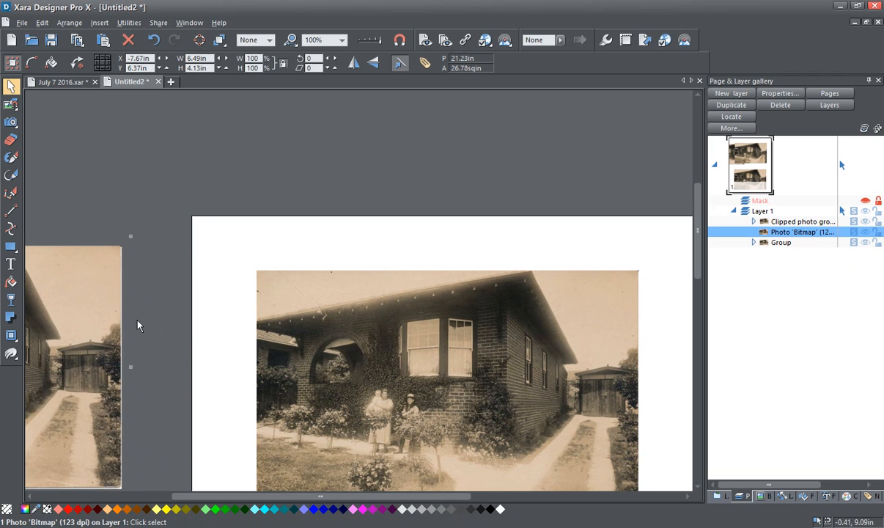
# Examine the garden, path and driveway along the lower edge of the edited photo
pyautogui.scroll(2, 498, 401)
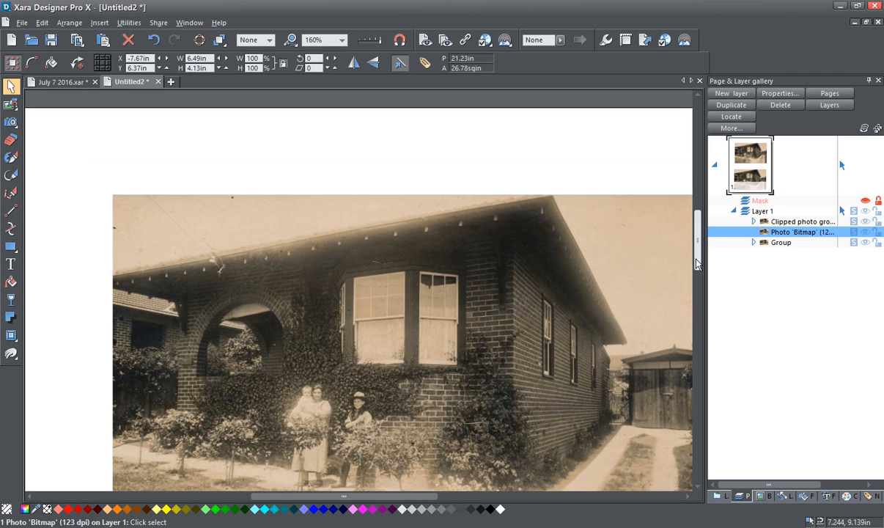
pyautogui.moveTo(698, 264); pyautogui.dragTo(699, 296)
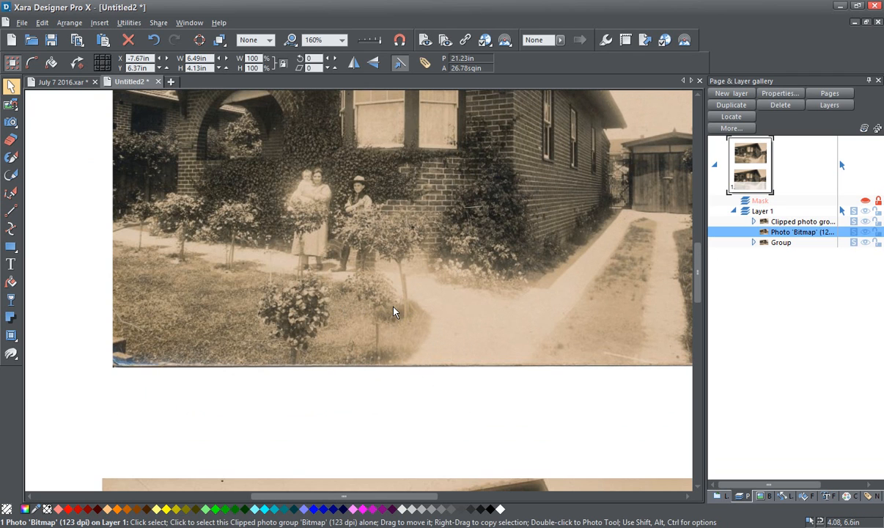
pyautogui.scroll(2, 393, 312)
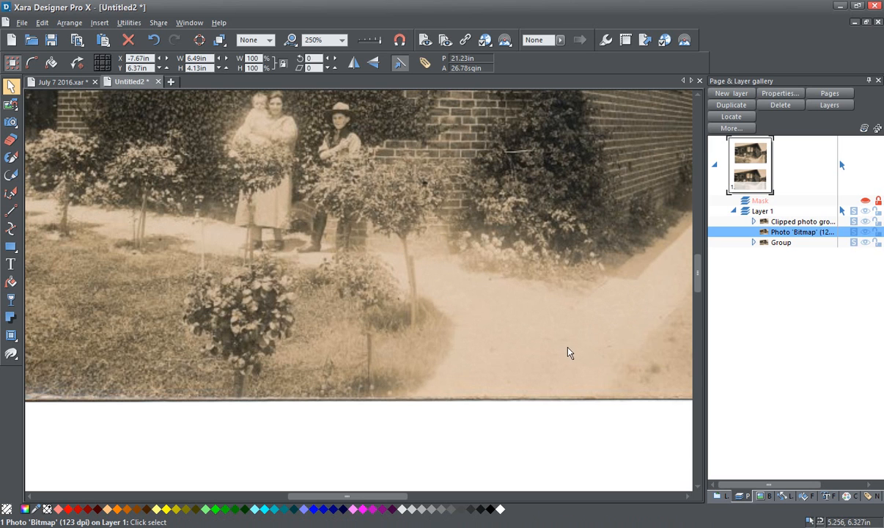
# Start a magnetic lasso region at the photo's lower edge, at the left base of the driveway's central grass strip
pyautogui.scroll(-1, 568, 351)
pyautogui.moveTo(572, 345); pyautogui.dragTo(282, 323)
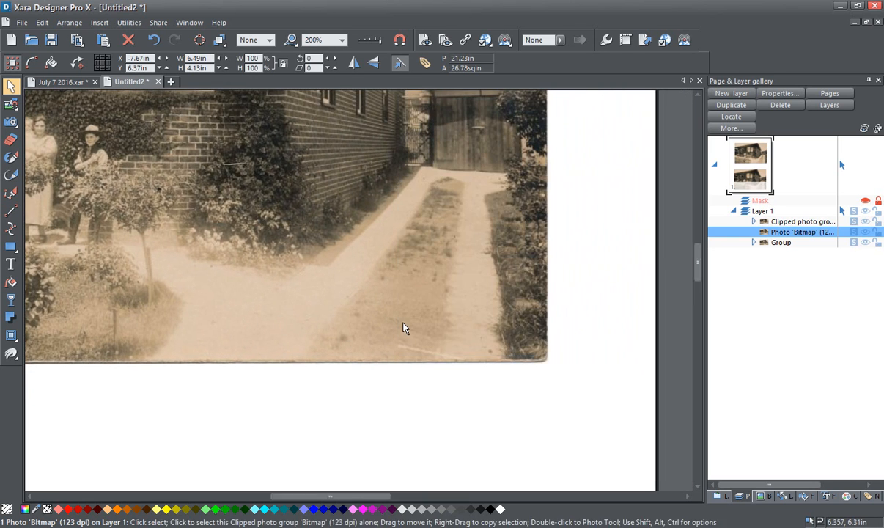
pyautogui.scroll(1, 403, 328)
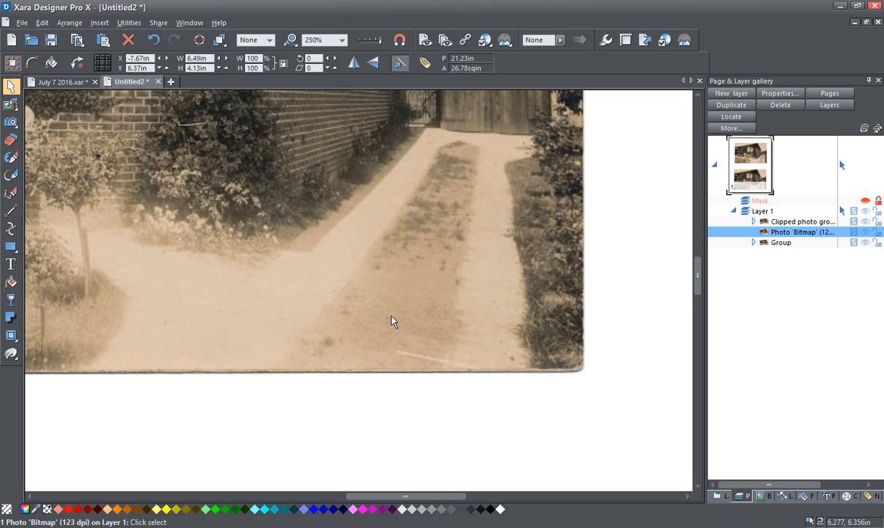
pyautogui.scroll(1, 392, 321)
pyautogui.scroll(-1, 391, 321)
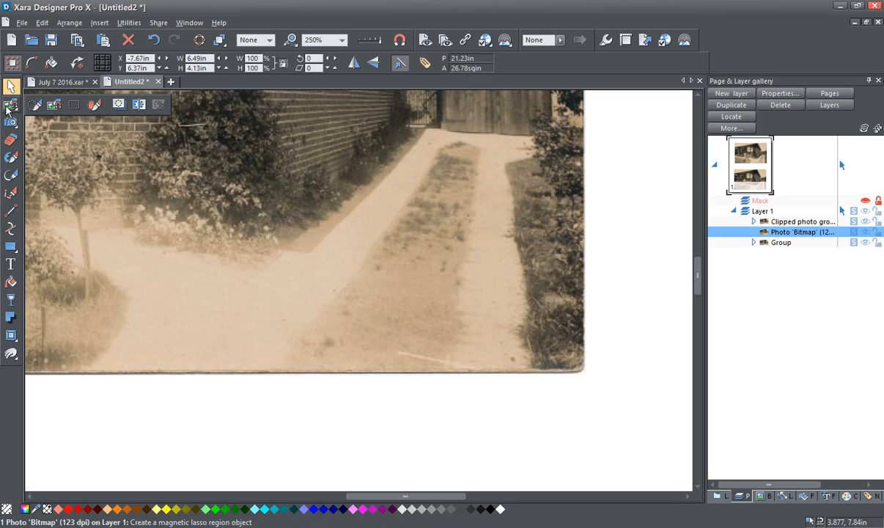
pyautogui.click(11, 104)
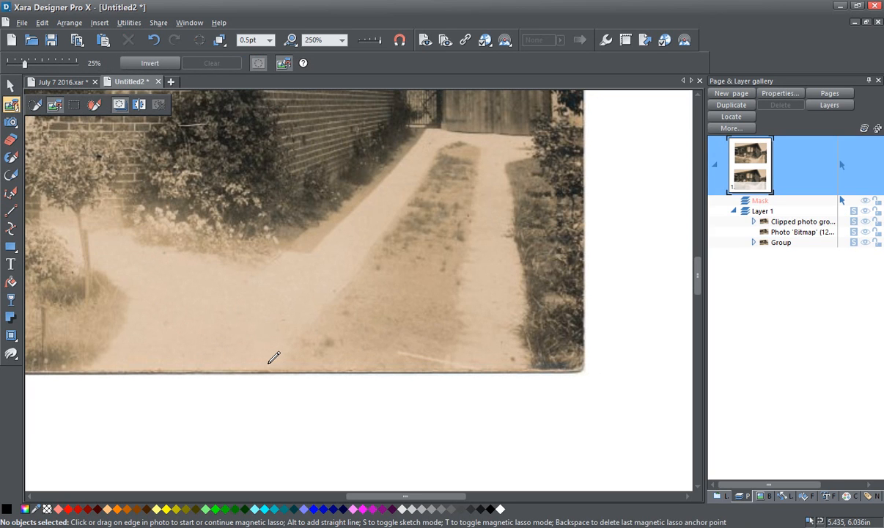
pyautogui.scroll(1, 273, 357)
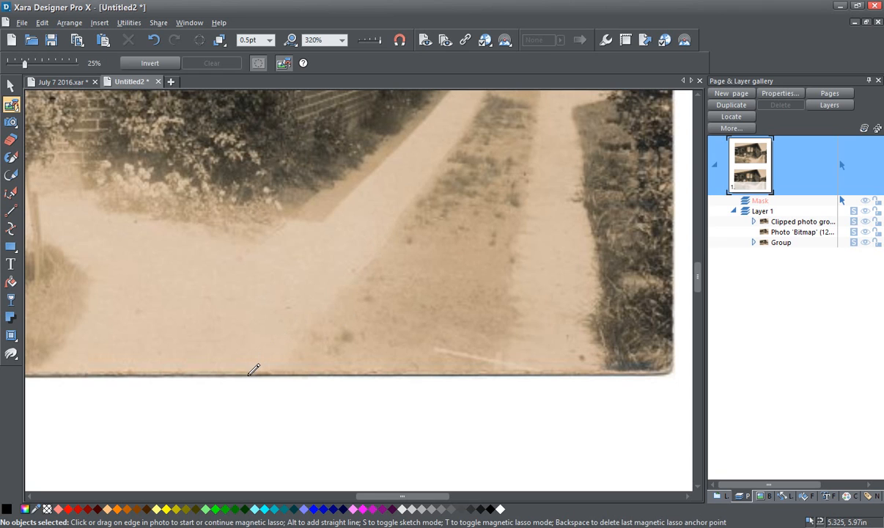
pyautogui.click(248, 375)
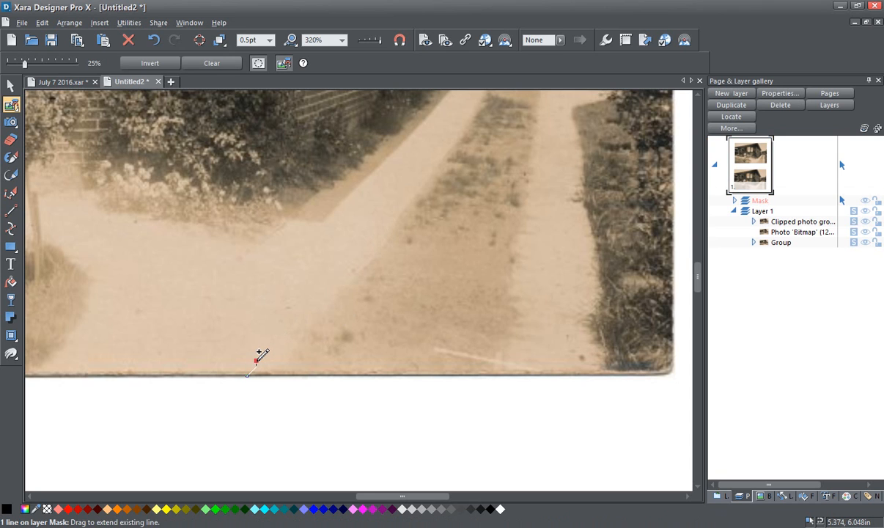
pyautogui.click(271, 343)
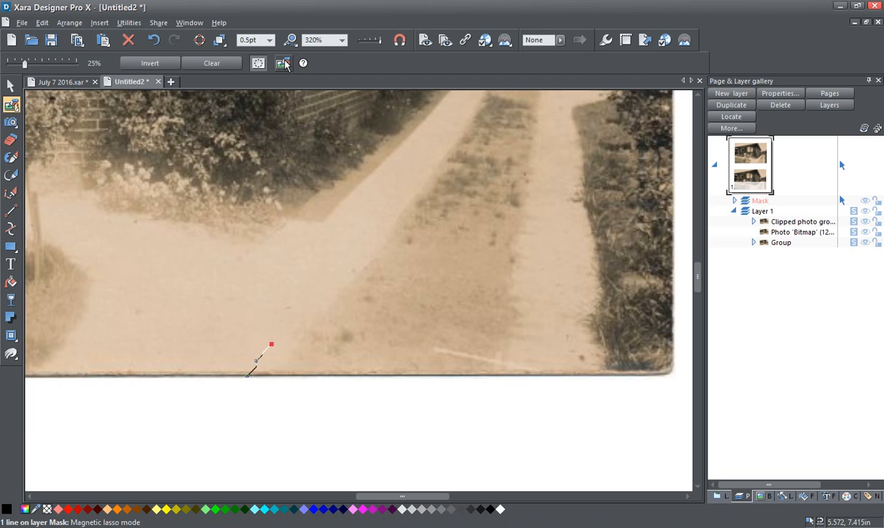
# With magnetic lasso mode off, trace the region outline up the left edge of the grass strip to its far end near the garage
pyautogui.click(294, 321)
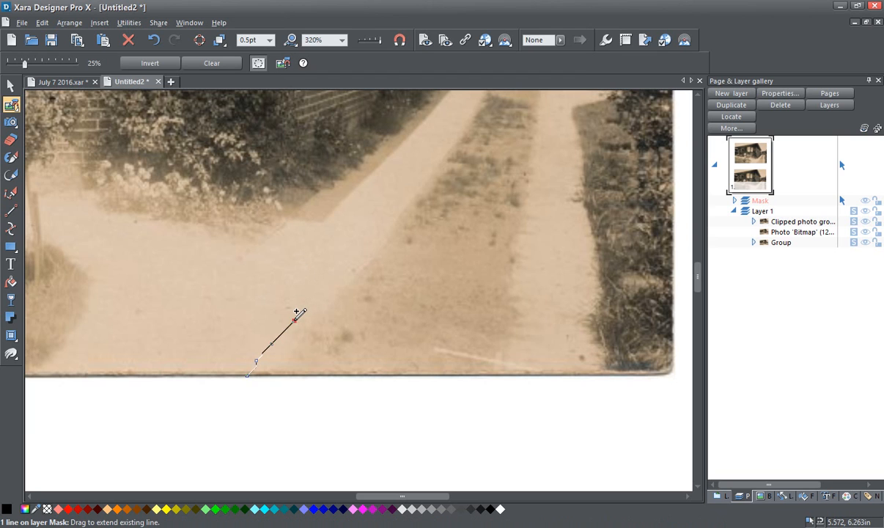
pyautogui.click(340, 276)
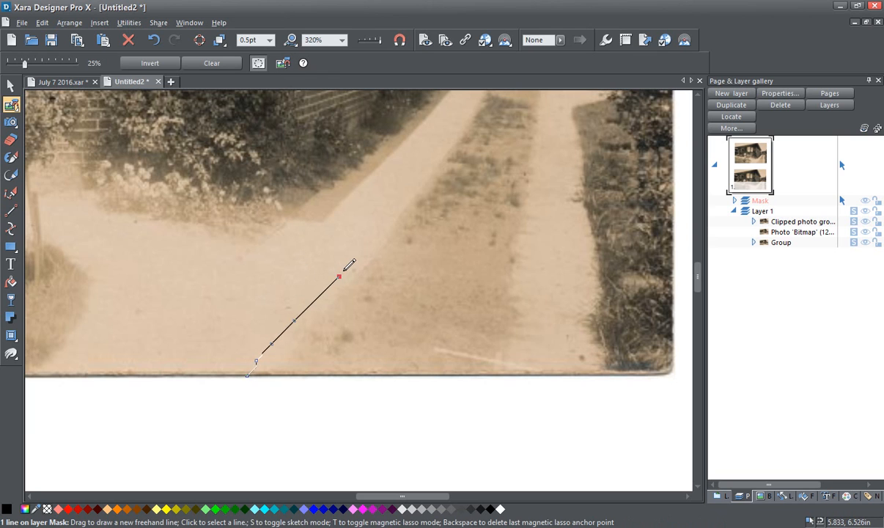
pyautogui.click(365, 252)
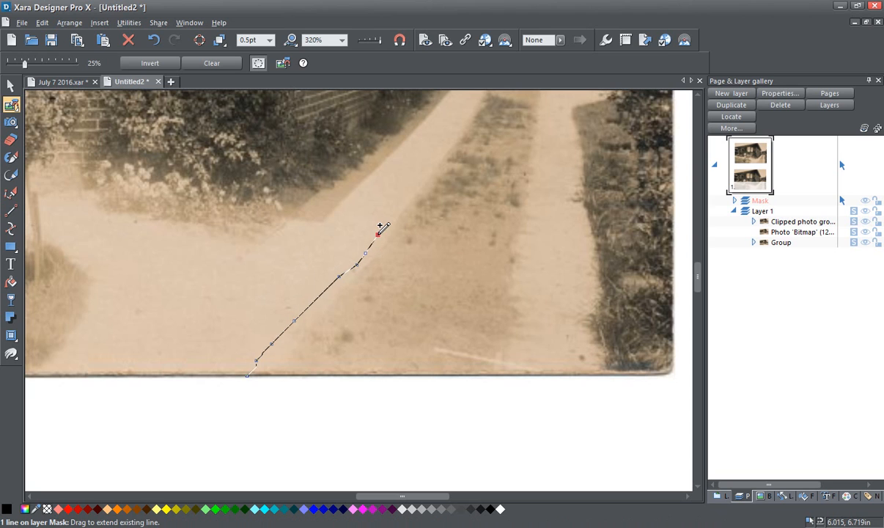
pyautogui.moveTo(379, 232); pyautogui.dragTo(405, 191)
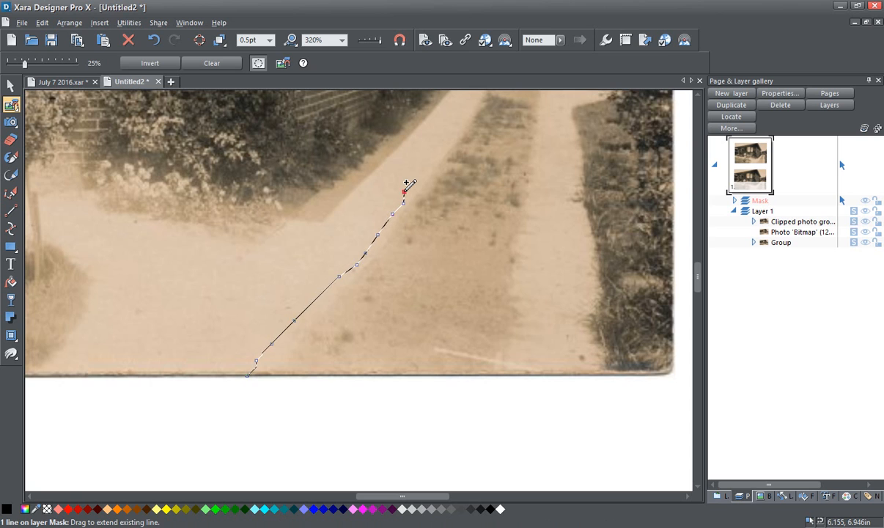
pyautogui.hotkey('ctrl', 'z')
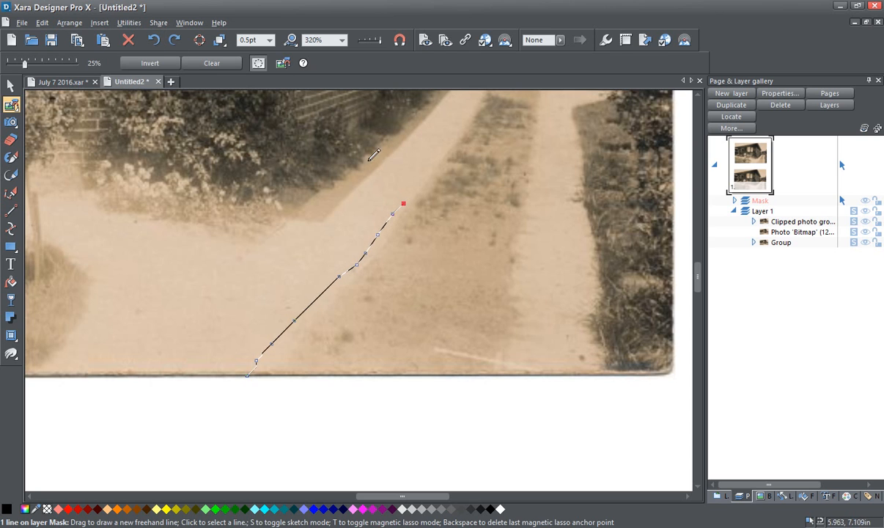
pyautogui.moveTo(404, 203)
pyautogui.mouseDown()
pyautogui.moveTo(436, 151)
pyautogui.moveTo(318, 366)
pyautogui.moveTo(353, 320)
pyautogui.mouseUp()
pyautogui.click(362, 303)
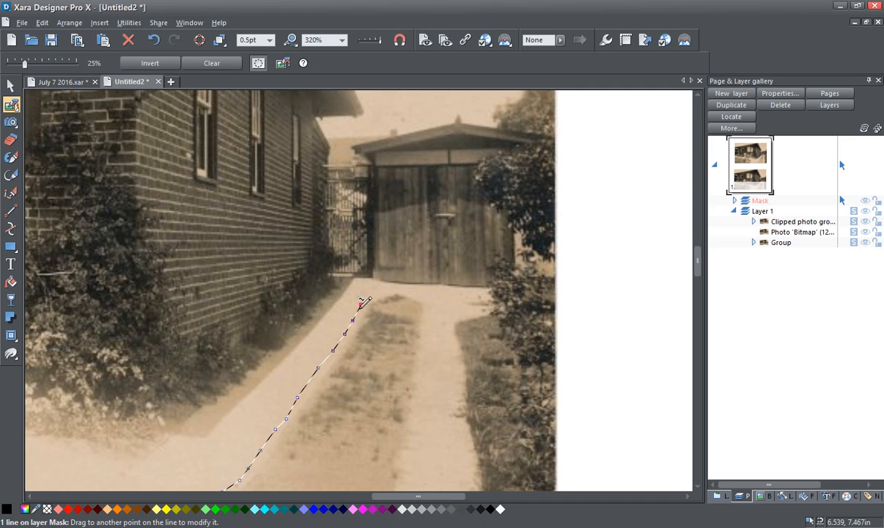
# Extend the outline across the far end of the grass strip and about halfway down its right edge with an irregular border
pyautogui.click(432, 313)
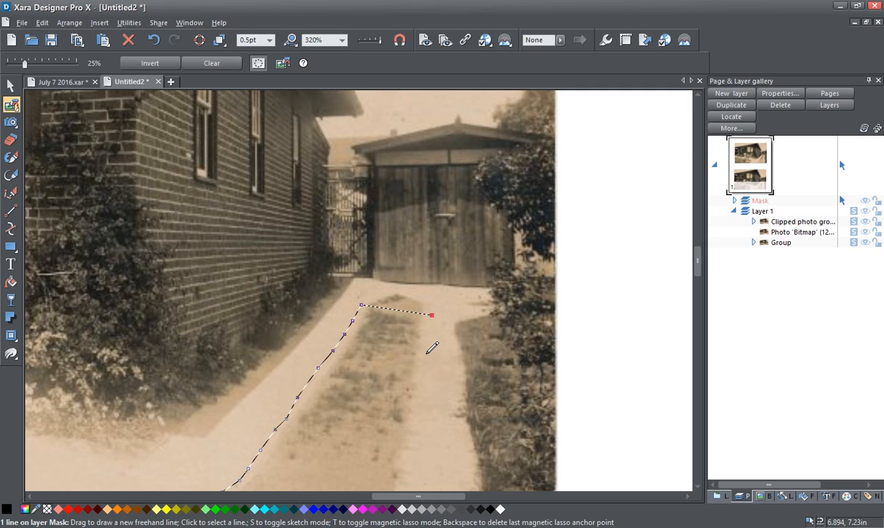
pyautogui.click(422, 382)
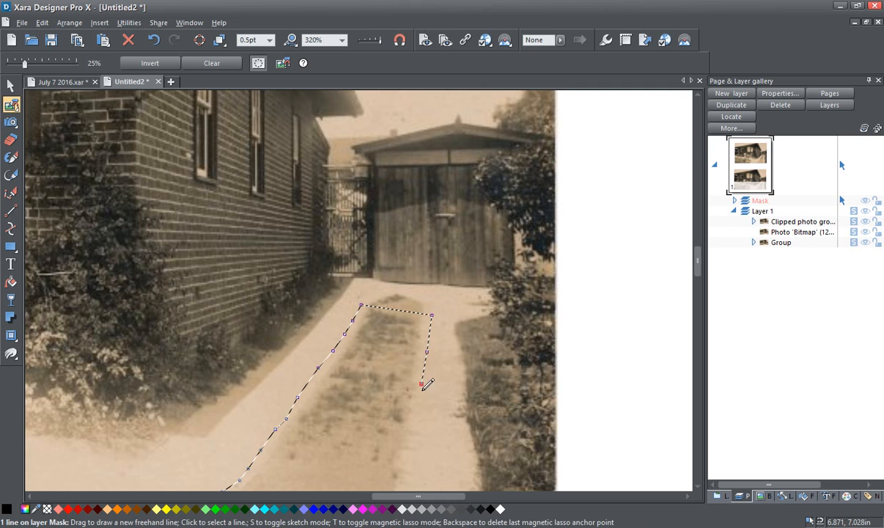
pyautogui.click(418, 411)
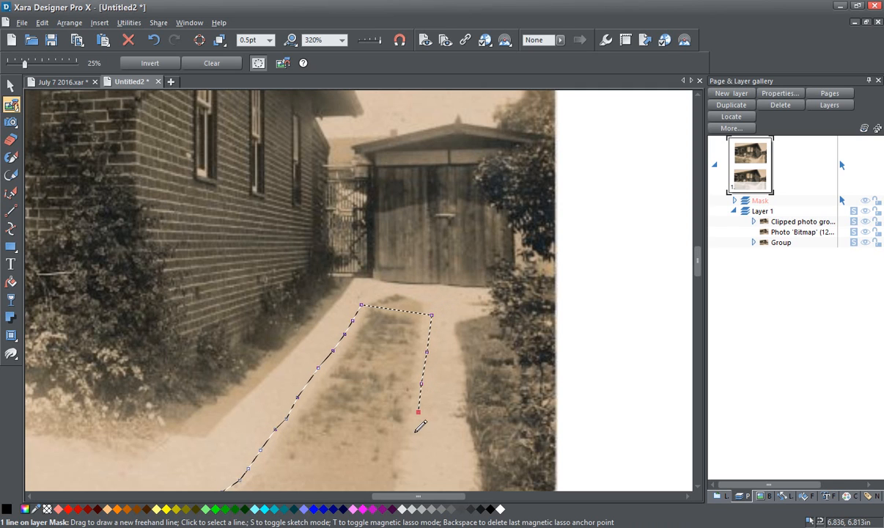
pyautogui.click(418, 425)
pyautogui.click(433, 432)
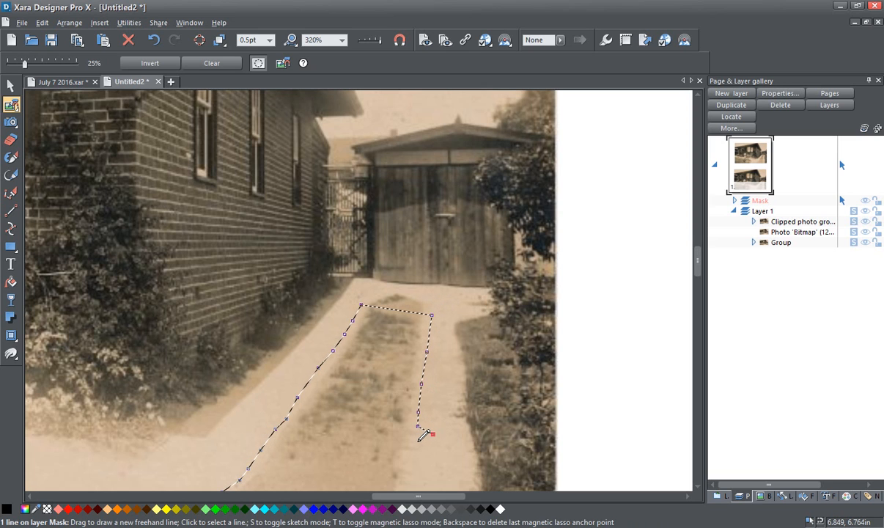
pyautogui.click(435, 449)
pyautogui.click(416, 459)
pyautogui.click(407, 463)
pyautogui.moveTo(420, 466)
pyautogui.mouseDown()
pyautogui.moveTo(433, 442)
pyautogui.moveTo(442, 313)
pyautogui.mouseUp()
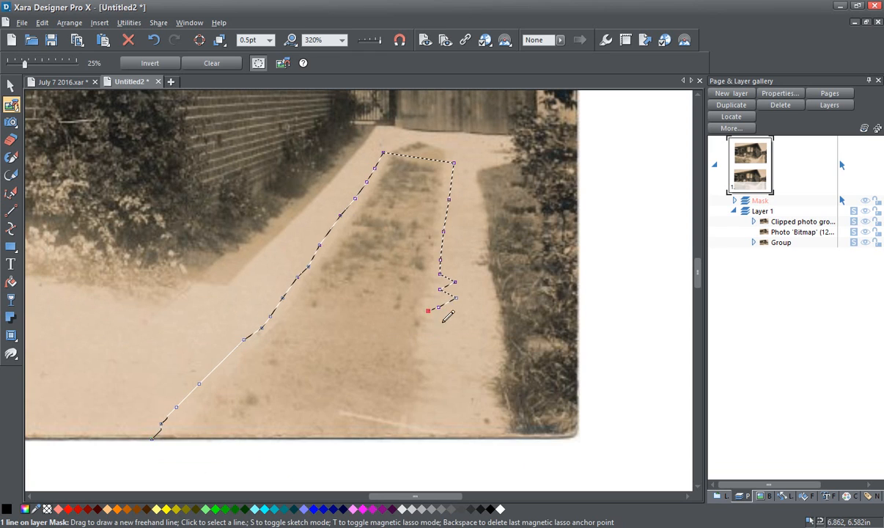
# Continue the irregular outline down the strip's right edge to just below the photo and close the region at its starting point
pyautogui.click(443, 330)
pyautogui.click(431, 343)
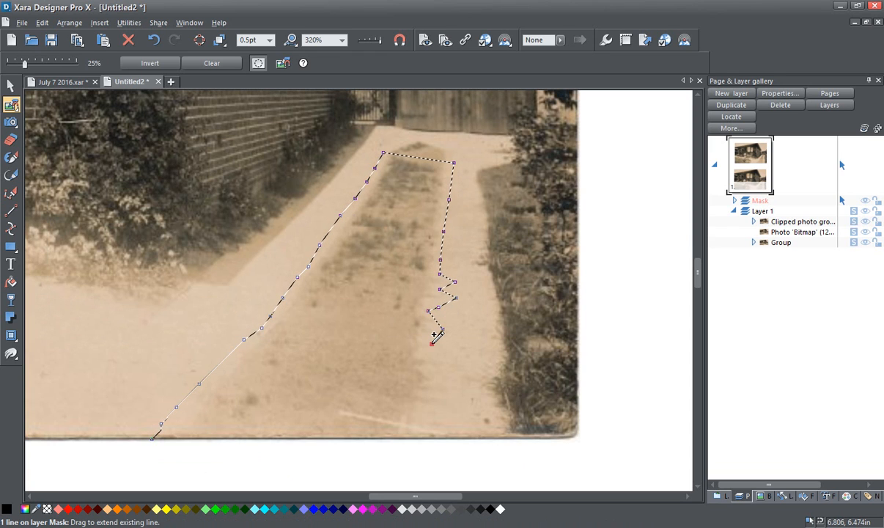
pyautogui.click(436, 370)
pyautogui.click(441, 389)
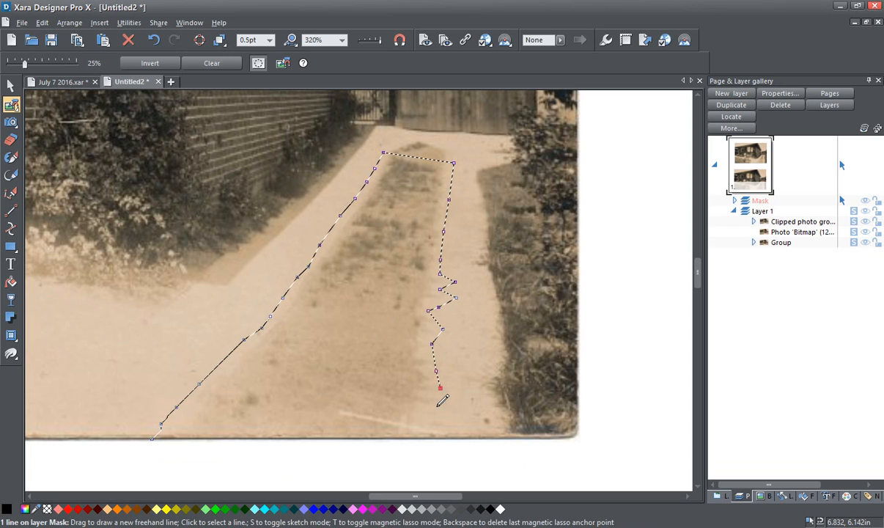
pyautogui.click(437, 405)
pyautogui.click(420, 412)
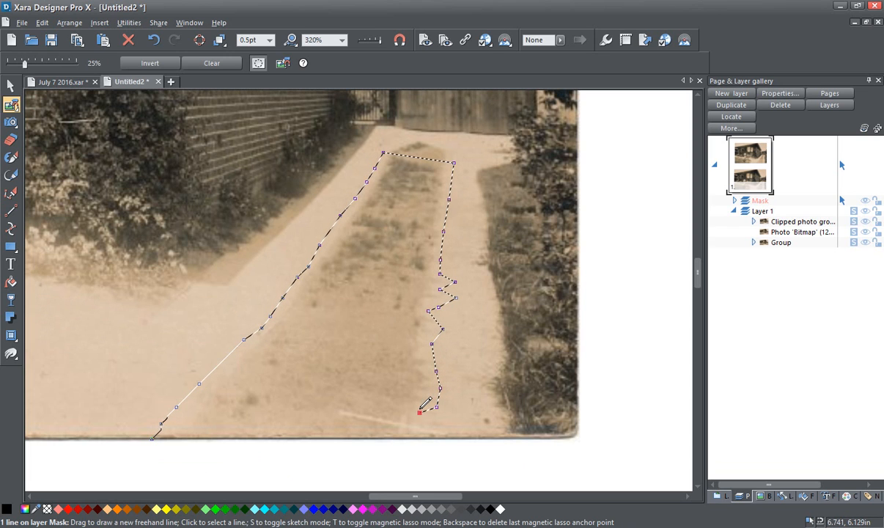
pyautogui.click(425, 425)
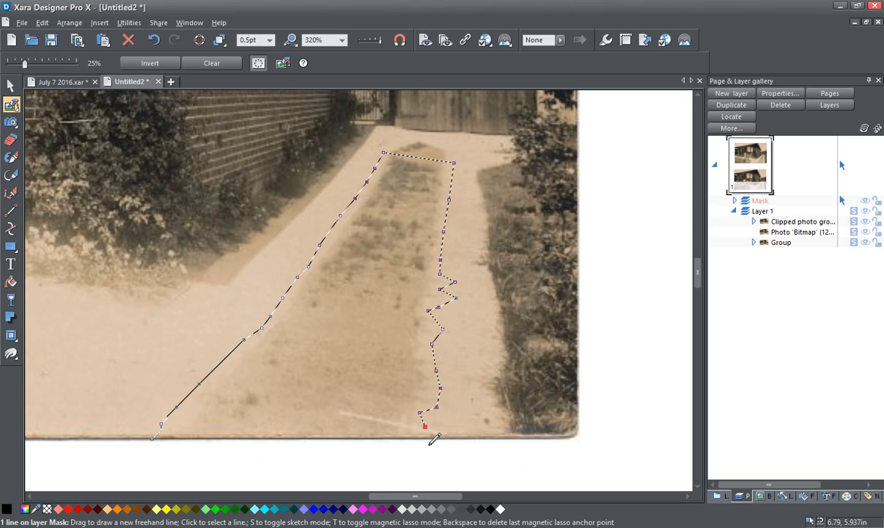
pyautogui.click(430, 442)
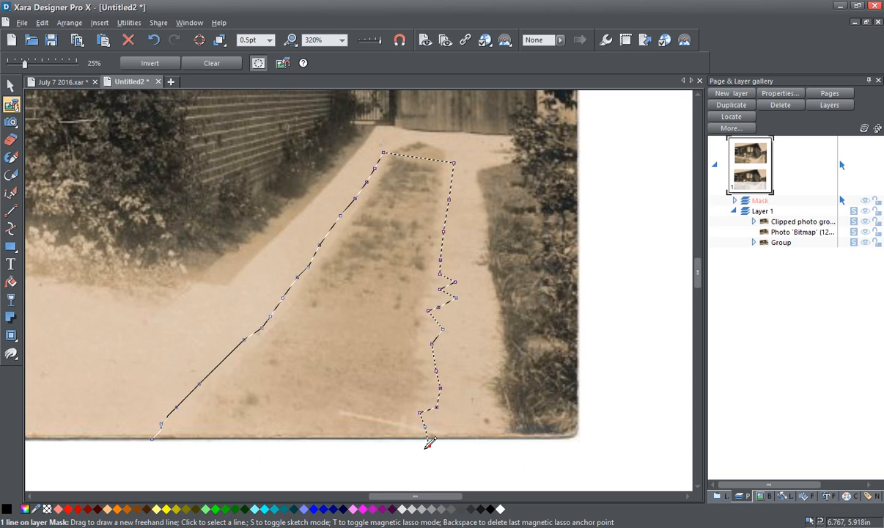
pyautogui.click(154, 434)
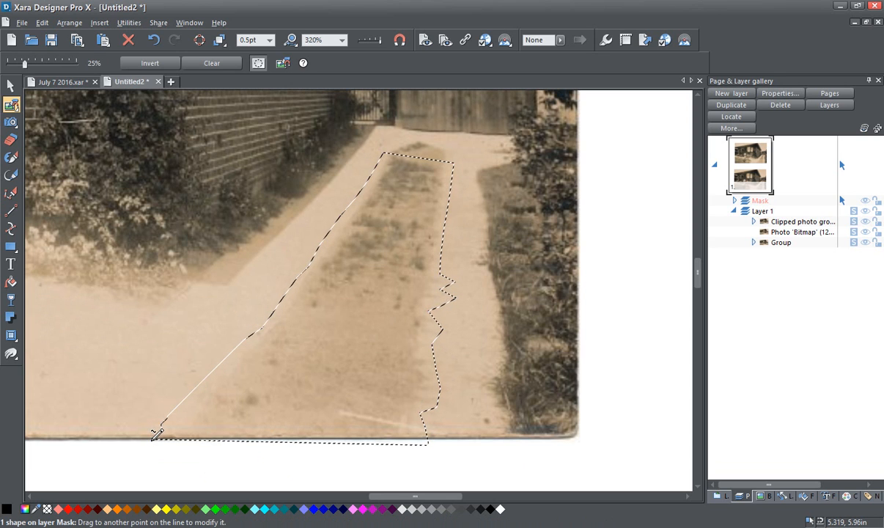
# Turn magnetic lasso mode on, try to work on the selected photo with the driveway region active, and decline clearing the mask
pyautogui.scroll(-2, 390, 261)
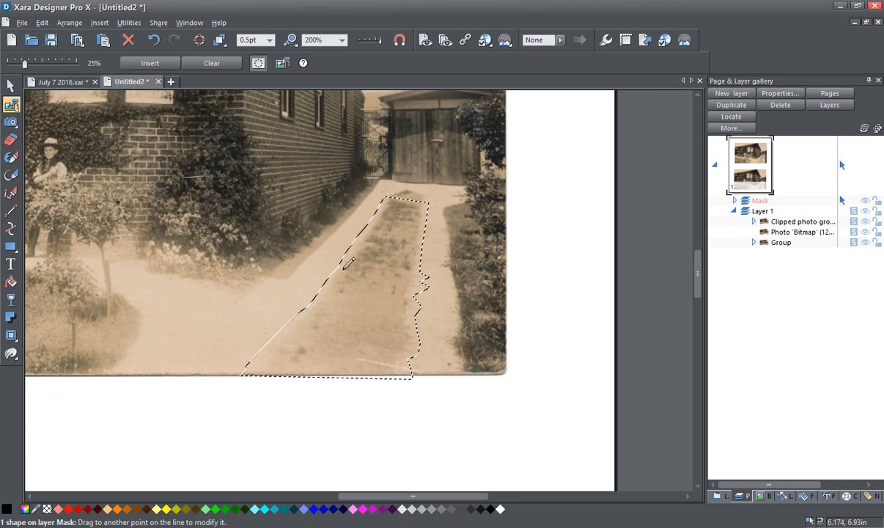
pyautogui.click(284, 64)
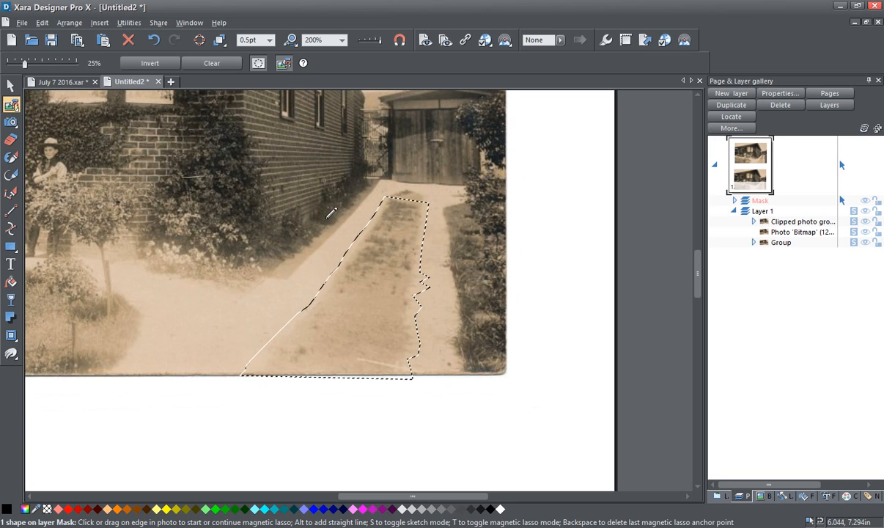
pyautogui.click(353, 310)
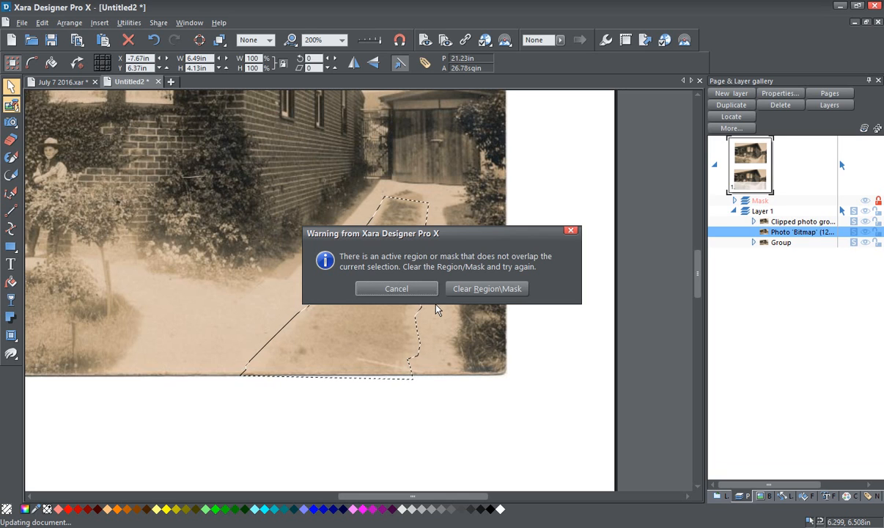
pyautogui.click(418, 290)
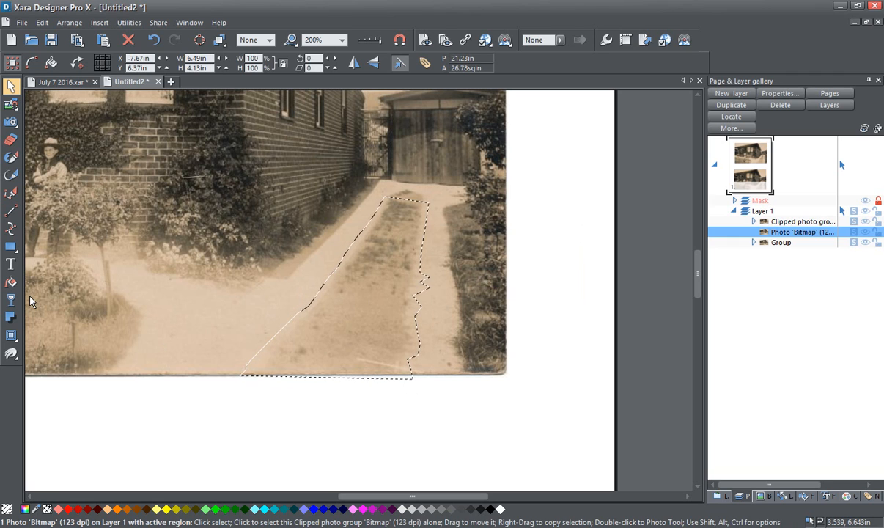
# Undo the region's closure and last point, place a new end point on the photo's lower edge, and close the driveway region again
pyautogui.click(154, 41)
pyautogui.click(154, 42)
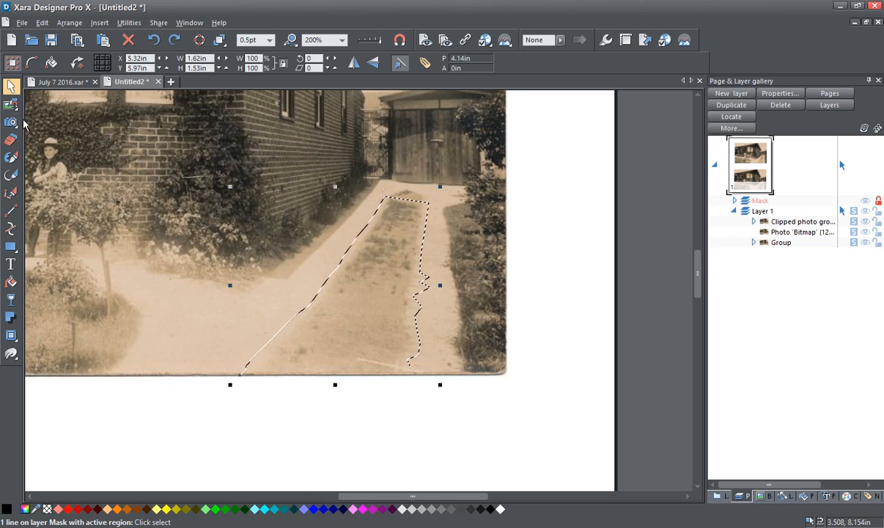
pyautogui.click(11, 104)
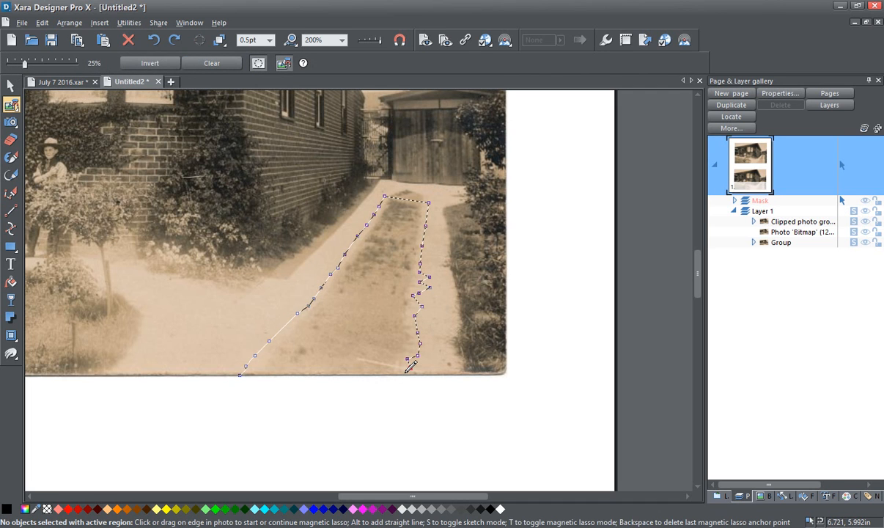
pyautogui.keyDown('ctrl'); pyautogui.scroll(2, 409, 369); pyautogui.keyUp('ctrl')
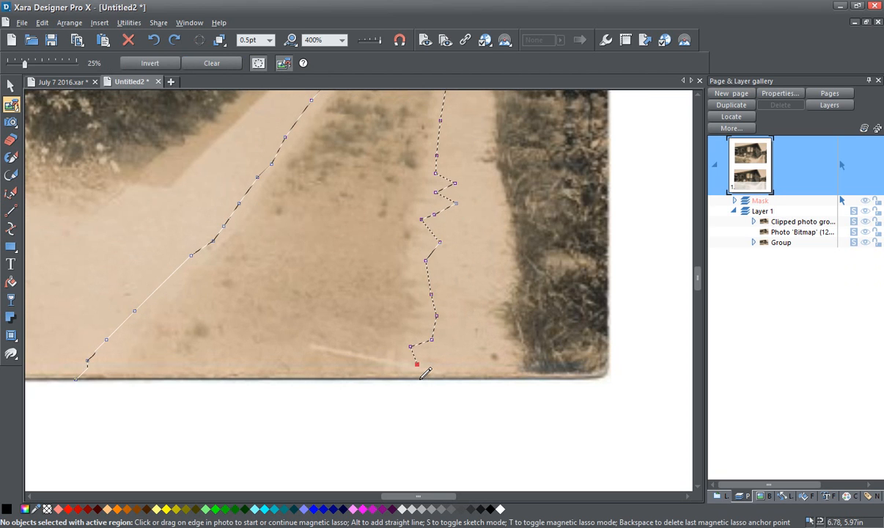
pyautogui.click(420, 379)
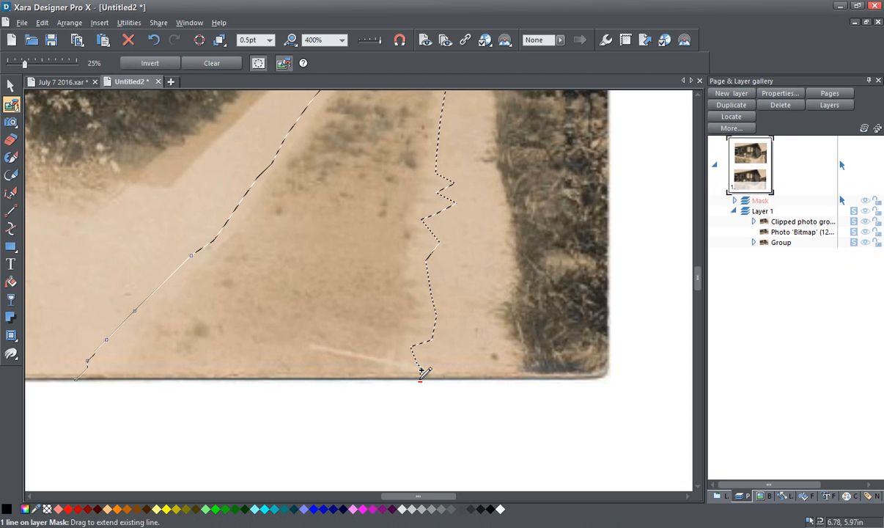
pyautogui.click(77, 375)
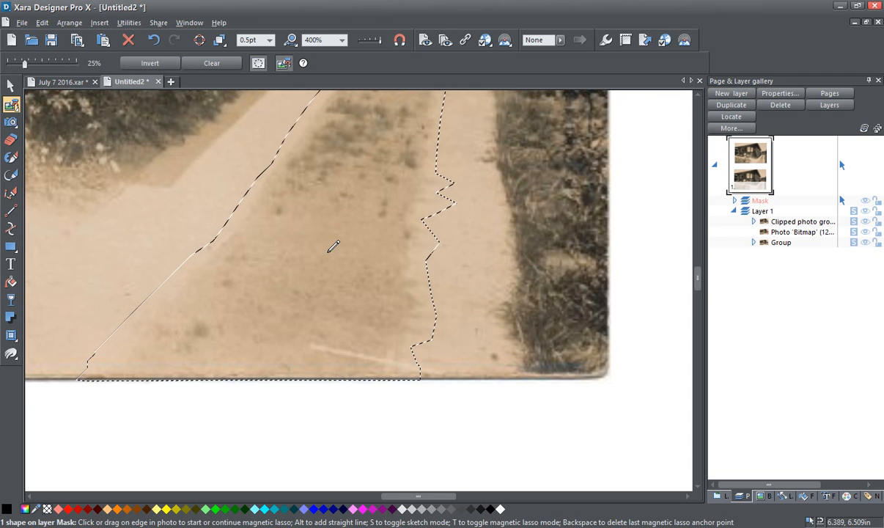
pyautogui.scroll(-2, 331, 246)
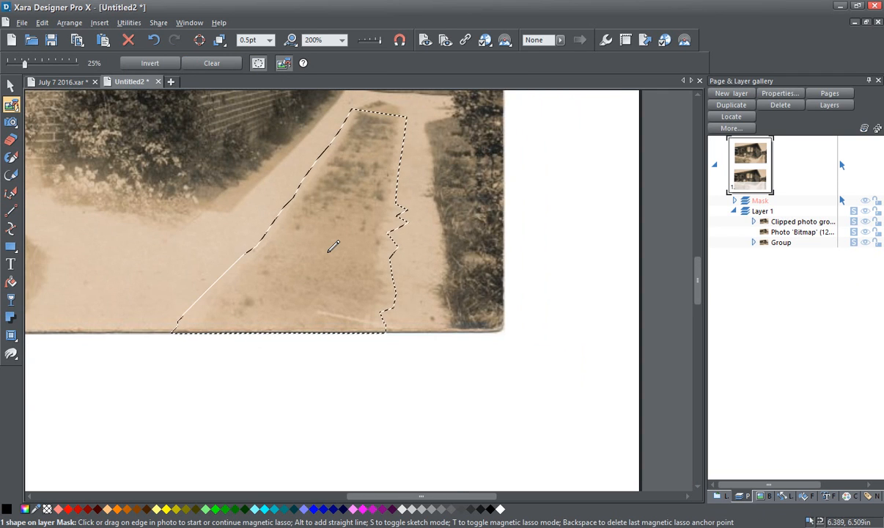
pyautogui.scroll(-1, 333, 247)
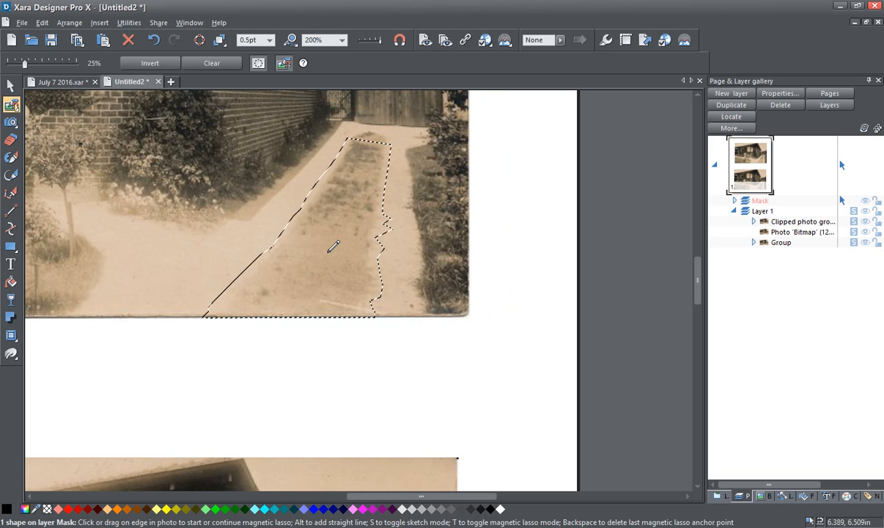
# Copy the masked driveway grass strip and paste it in place as a separate group over the photo
pyautogui.hotkey('ctrl', 'c')
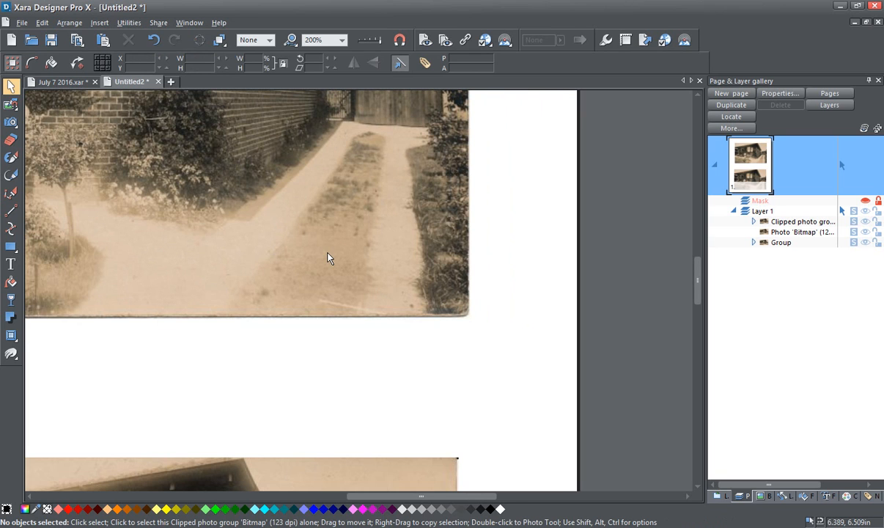
pyautogui.scroll(-2, 327, 258)
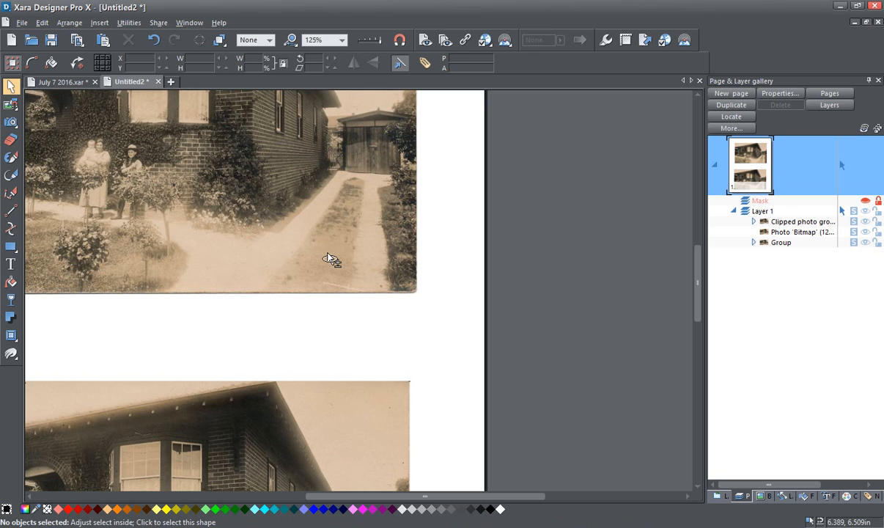
pyautogui.keyDown('ctrl'); pyautogui.keyDown('shift'); pyautogui.click(329, 258); pyautogui.keyUp('shift'); pyautogui.keyUp('ctrl')
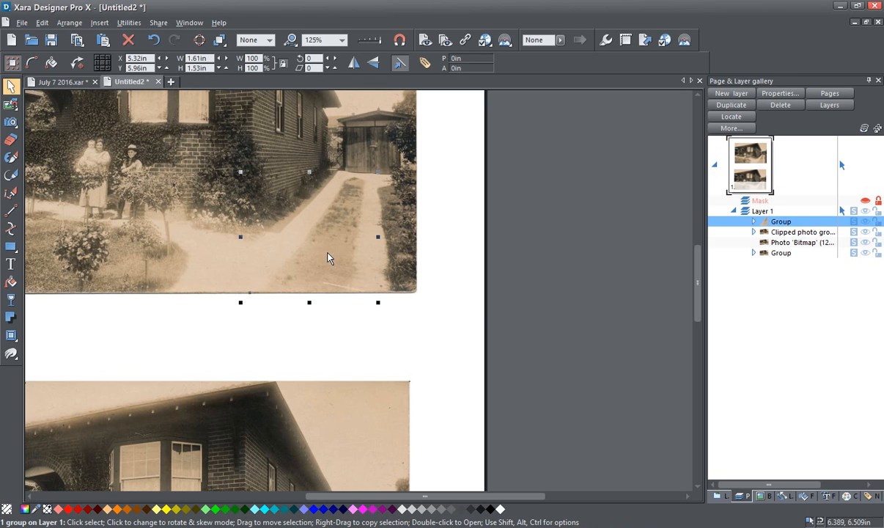
# Move the pasted grass strip aside to inspect its outline and undo the move
pyautogui.scroll(2, 329, 258)
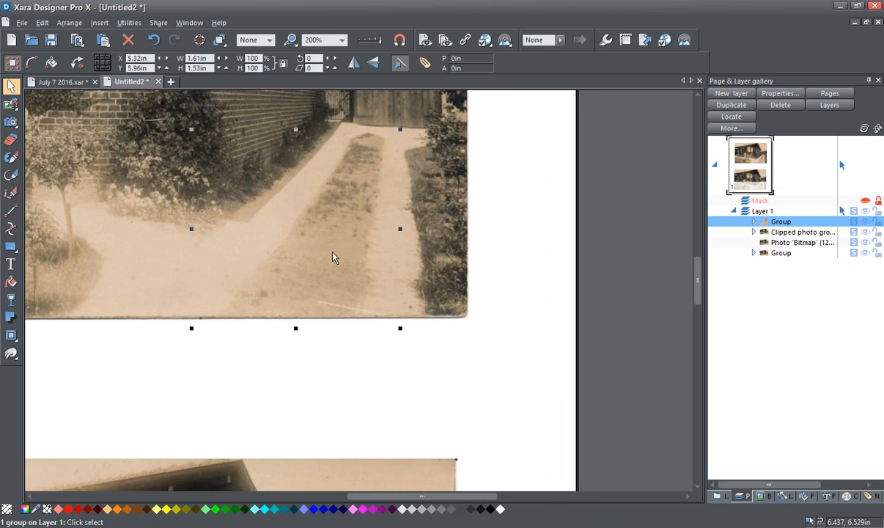
pyautogui.scroll(1, 332, 257)
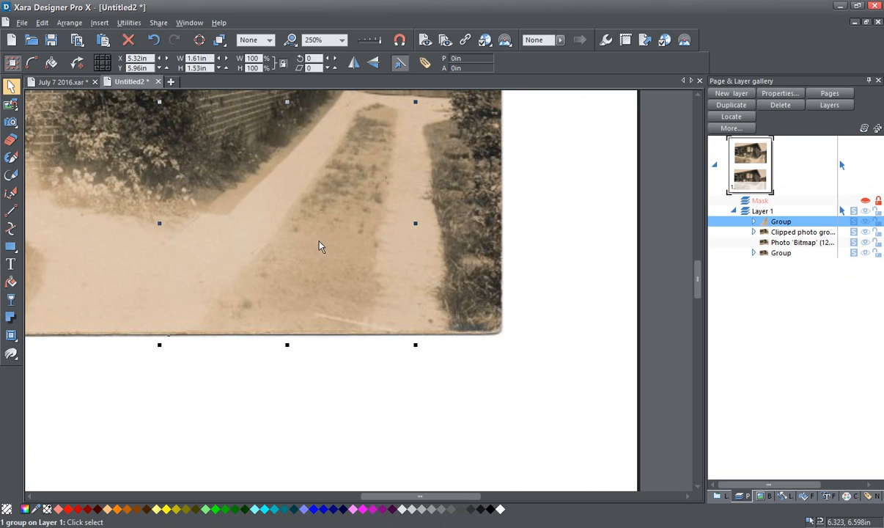
pyautogui.moveTo(318, 247); pyautogui.dragTo(431, 312)
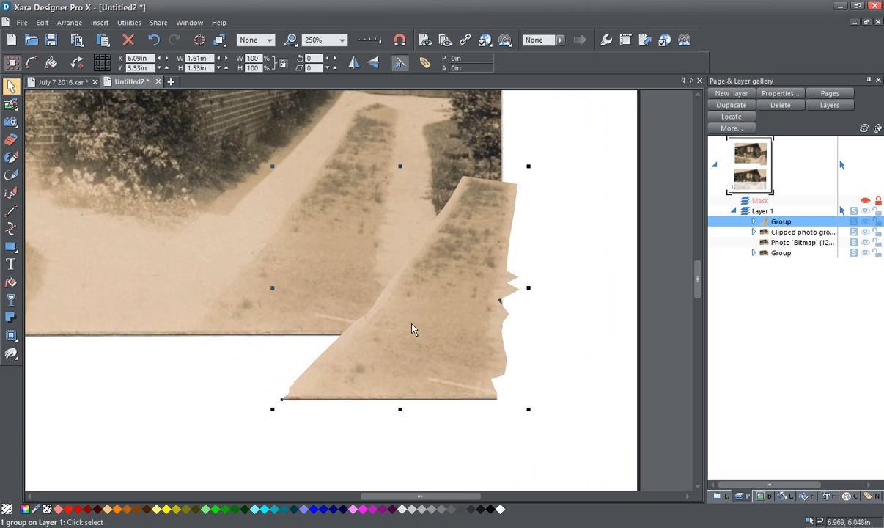
pyautogui.click(153, 40)
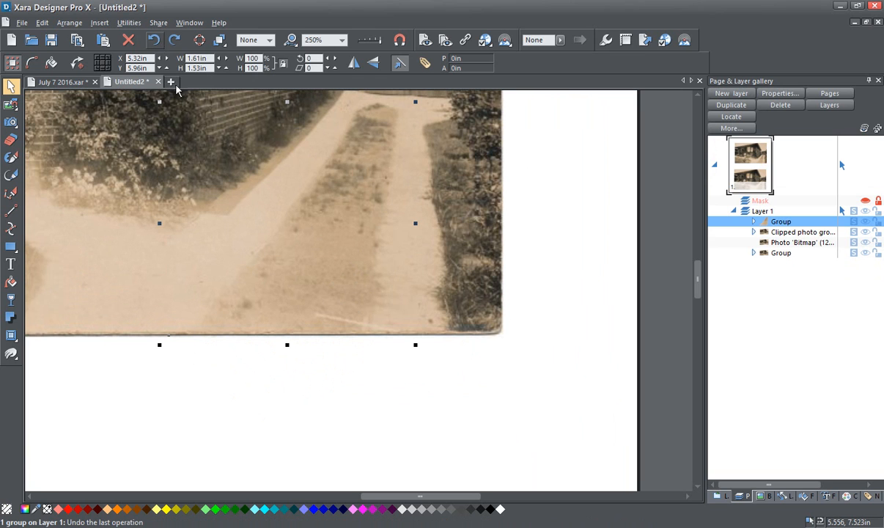
# Select the clipped photo nested inside the pasted strip group for photo editing and set its brightness to -14
pyautogui.scroll(-2, 335, 220)
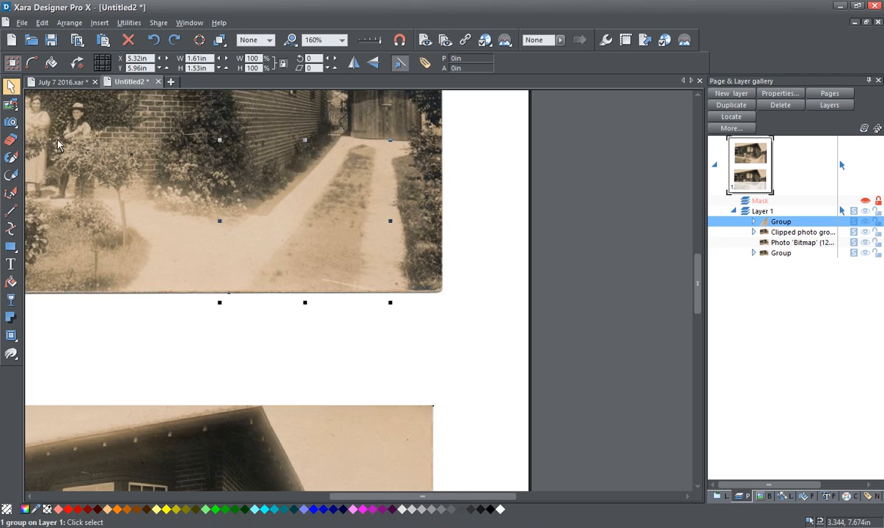
pyautogui.click(11, 122)
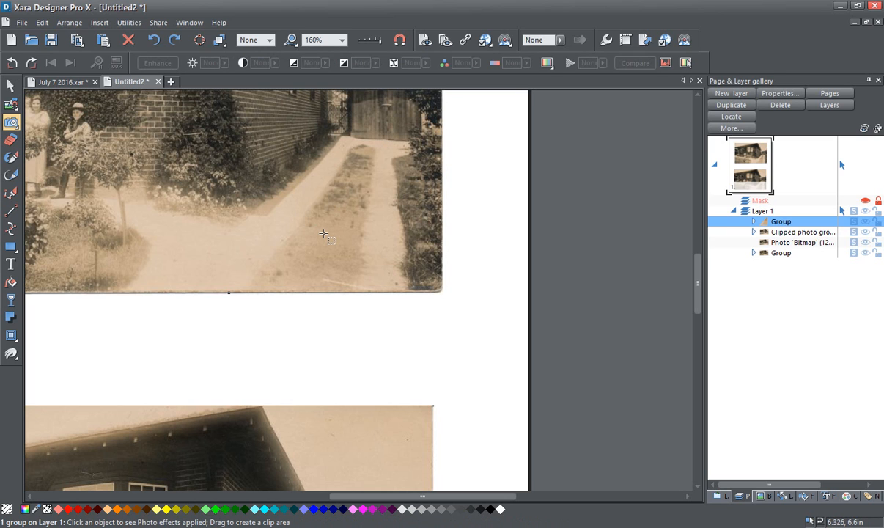
pyautogui.click(754, 221)
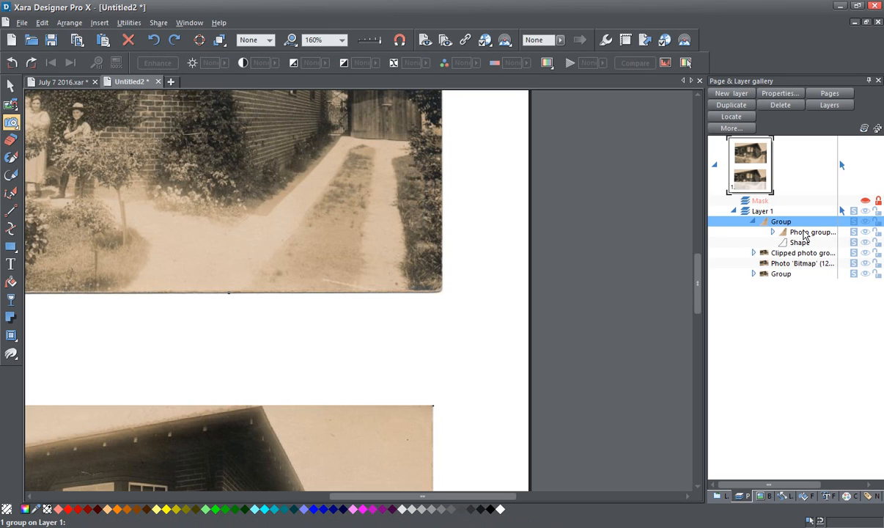
pyautogui.click(772, 231)
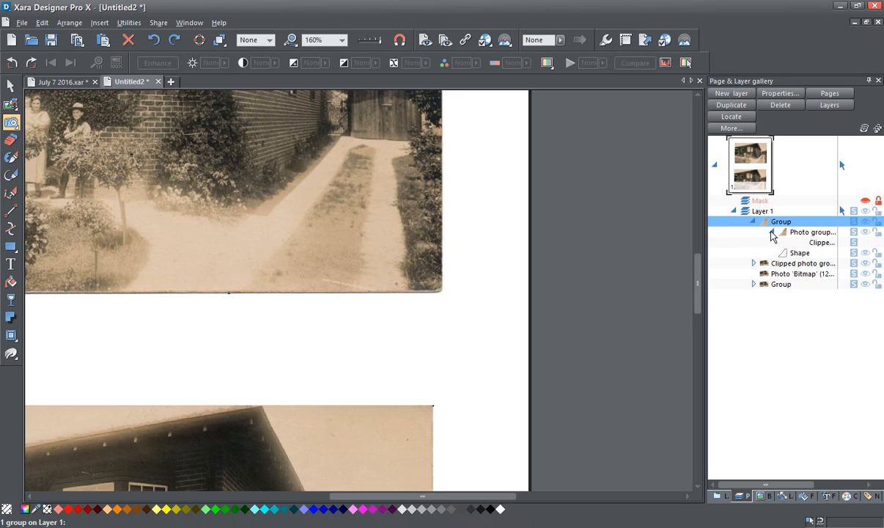
pyautogui.click(818, 245)
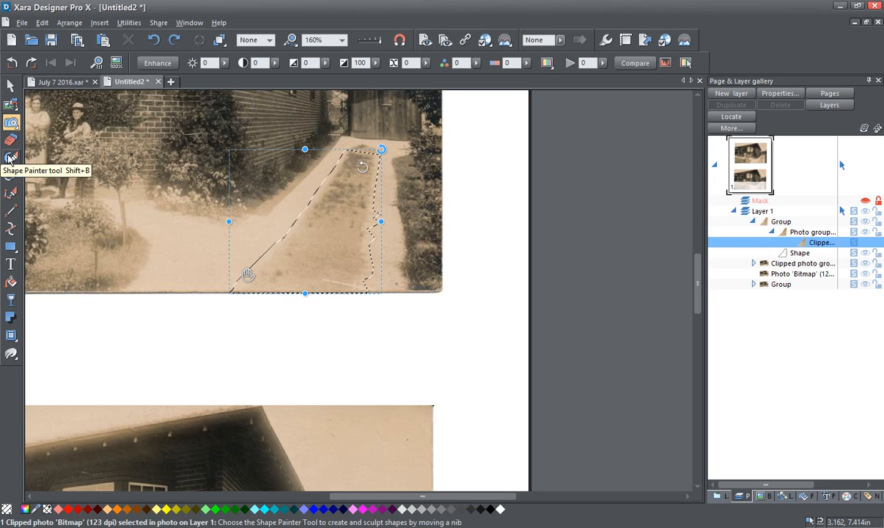
pyautogui.click(225, 65)
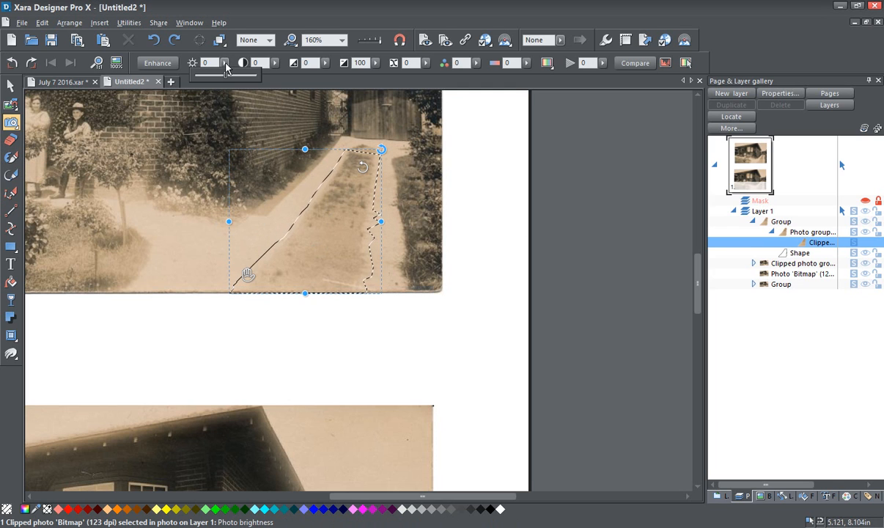
pyautogui.moveTo(225, 76); pyautogui.dragTo(216, 76)
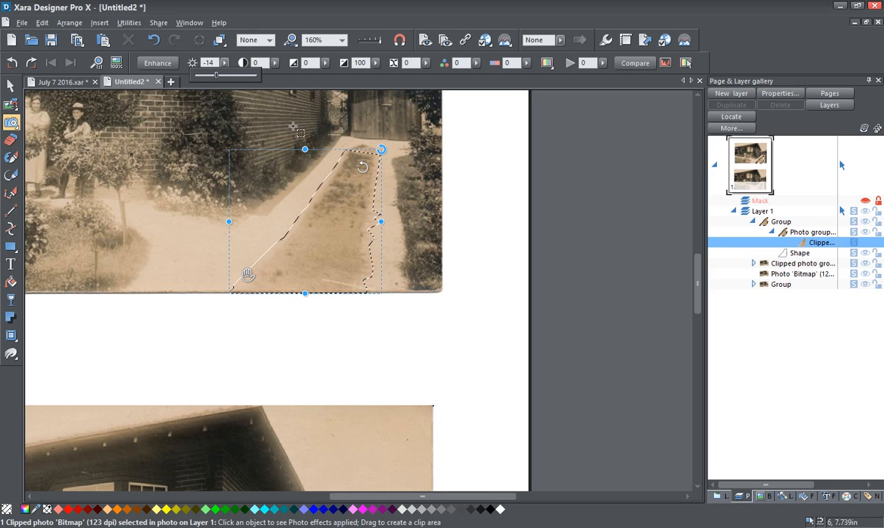
# Set the clipped strip photo's contrast to 1, saturation to -14 and sharpening to 3
pyautogui.click(274, 62)
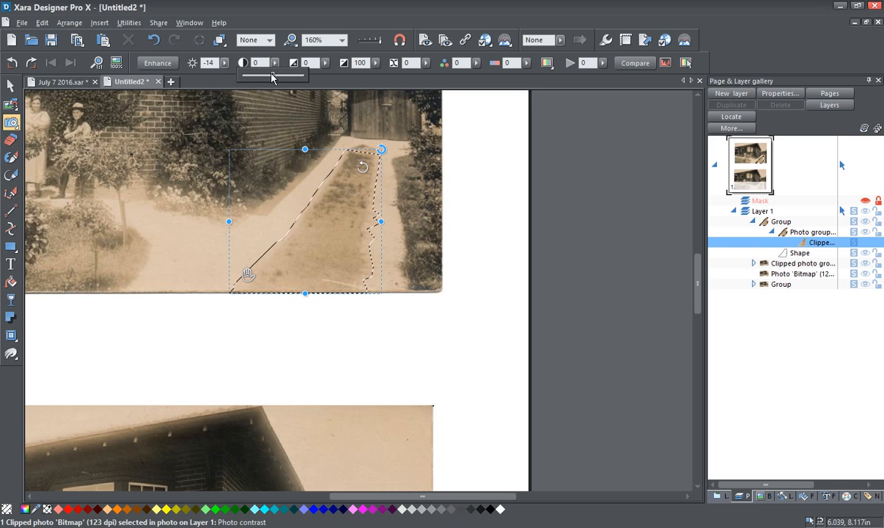
pyautogui.moveTo(271, 77); pyautogui.dragTo(274, 76)
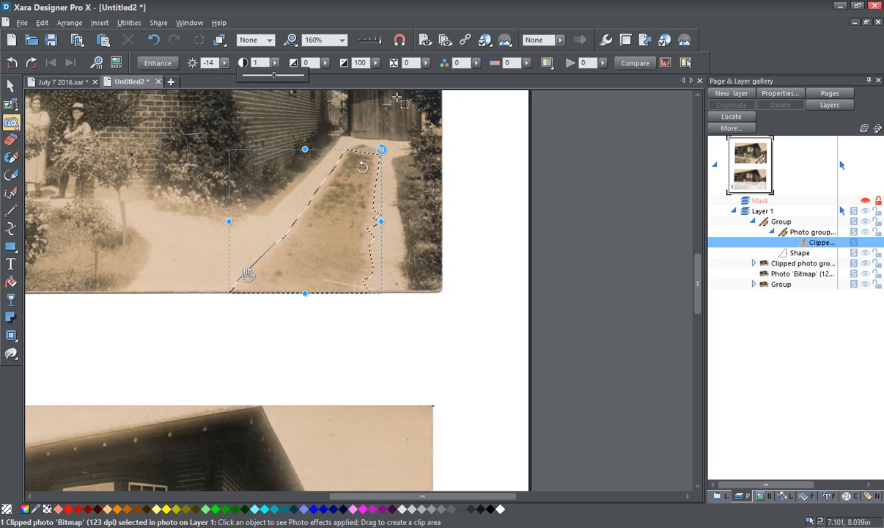
pyautogui.click(426, 64)
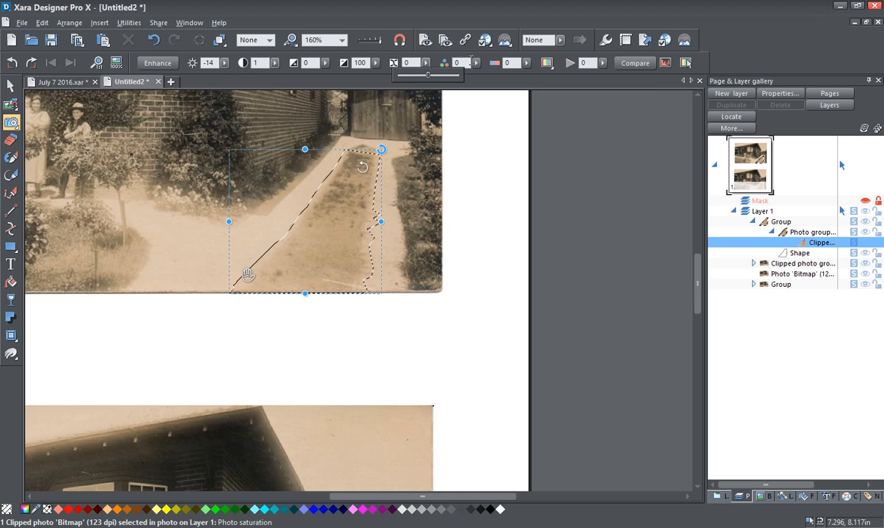
pyautogui.click(476, 63)
pyautogui.moveTo(477, 75); pyautogui.dragTo(468, 76)
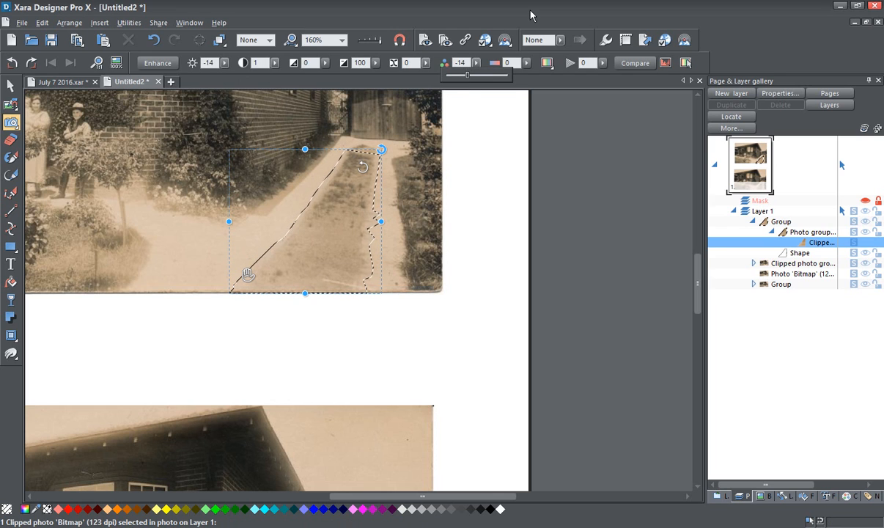
pyautogui.click(603, 62)
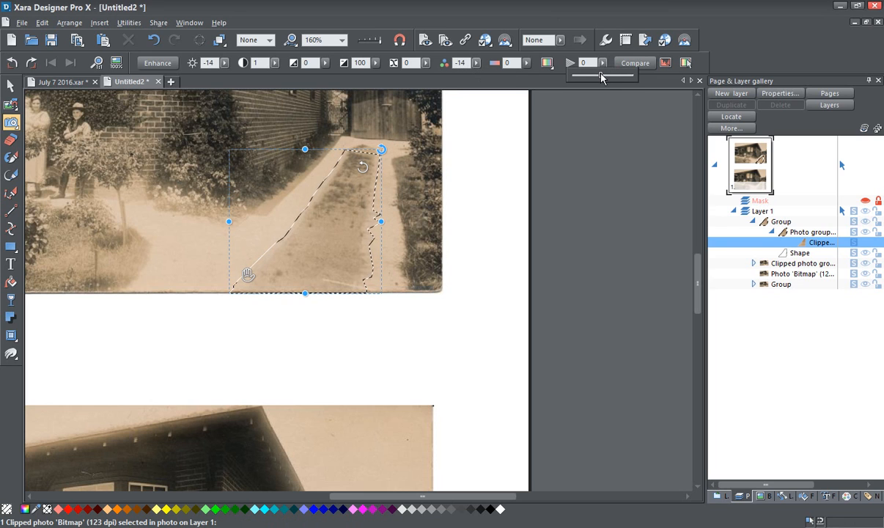
pyautogui.moveTo(602, 76); pyautogui.dragTo(605, 77)
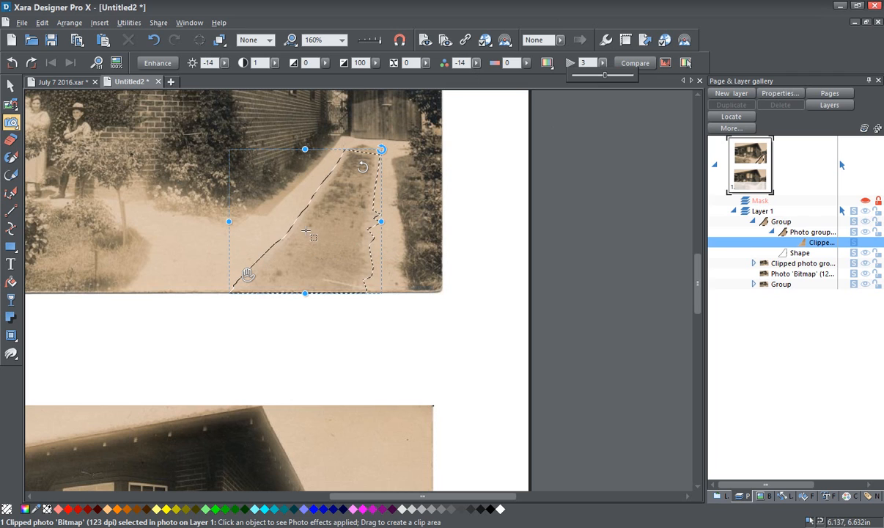
# Apply a linear transparency to the whole strip group, fading upward over a short distance at mid-strip to 100% transparent
pyautogui.click(11, 86)
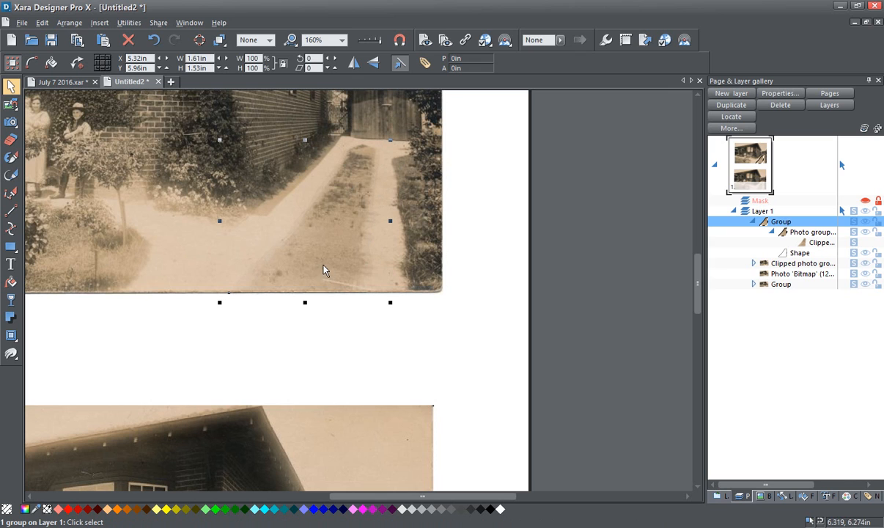
pyautogui.click(11, 302)
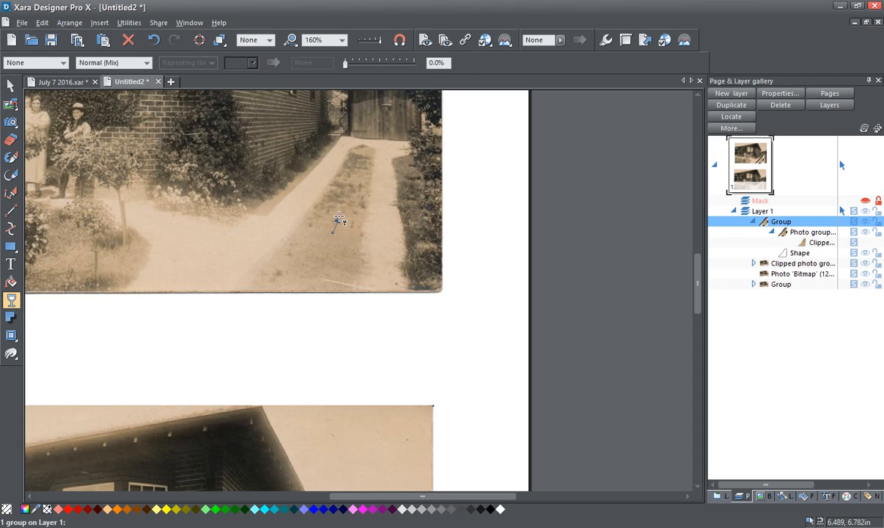
pyautogui.moveTo(339, 206)
pyautogui.mouseDown()
pyautogui.moveTo(314, 188)
pyautogui.moveTo(330, 200)
pyautogui.mouseUp()
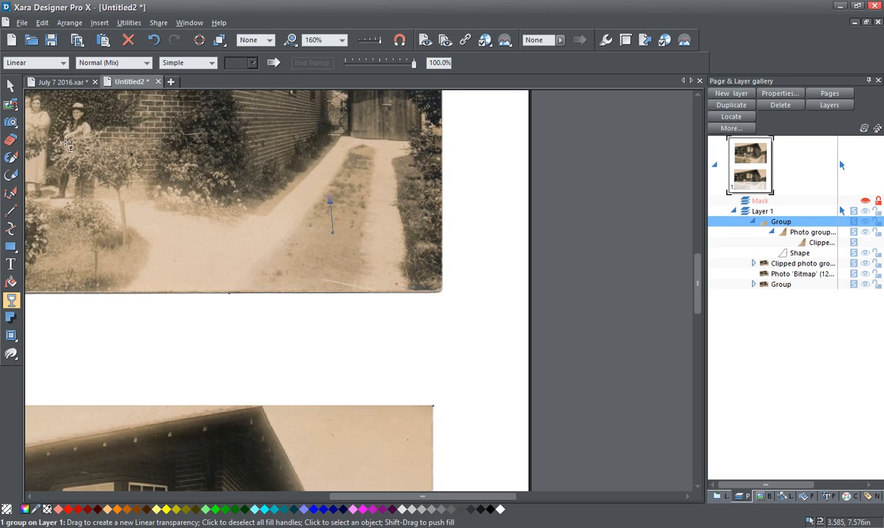
# Move the faded strip group off the photo to check its transparency and undo the move
pyautogui.click(10, 86)
pyautogui.moveTo(296, 276); pyautogui.dragTo(511, 351)
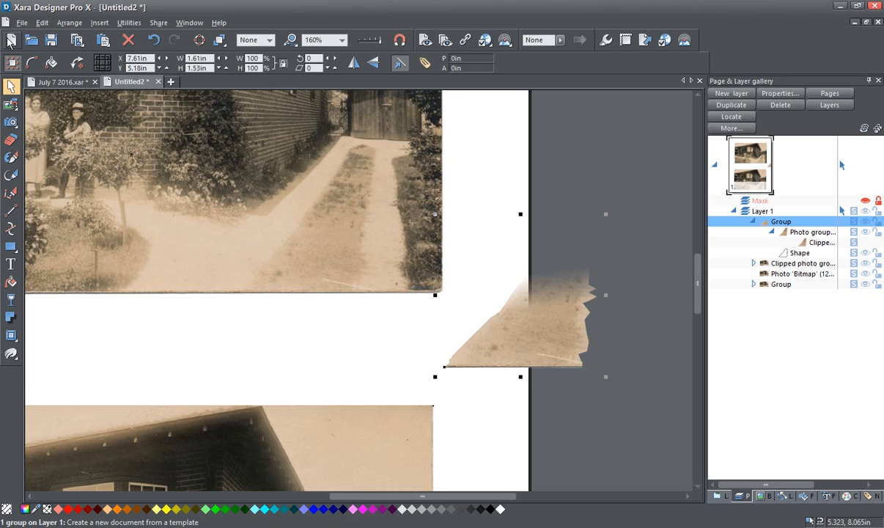
pyautogui.click(156, 41)
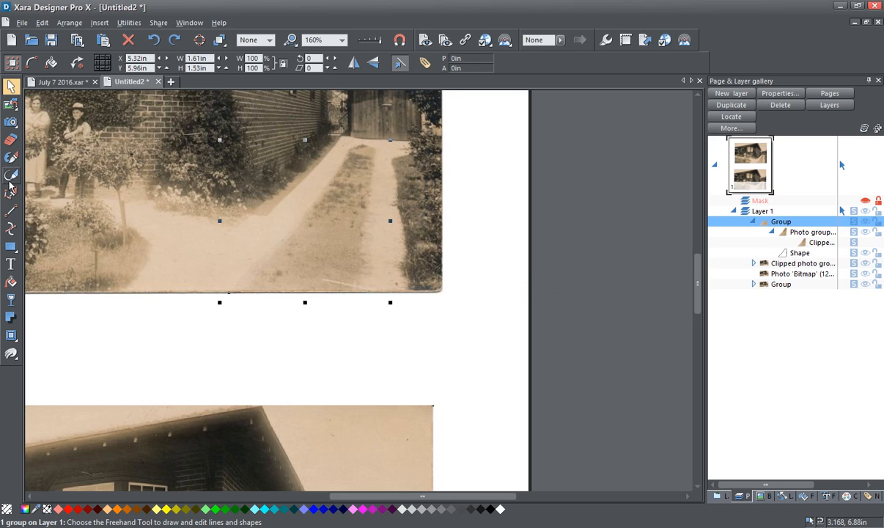
# Soften the strip group's left and right edges with soft Eraser strokes to blend it into the driveway
pyautogui.click(11, 141)
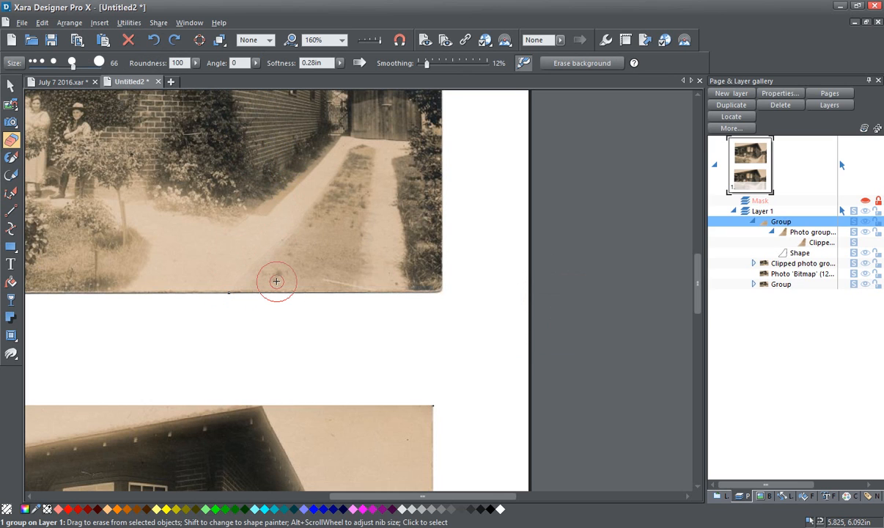
pyautogui.moveTo(239, 291); pyautogui.dragTo(305, 201)
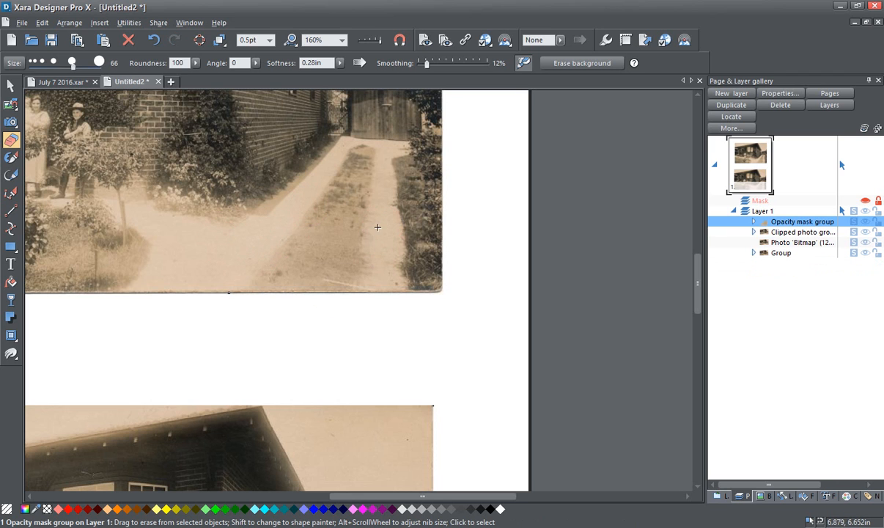
pyautogui.moveTo(374, 229)
pyautogui.mouseDown()
pyautogui.moveTo(371, 287)
pyautogui.moveTo(362, 172)
pyautogui.mouseUp()
pyautogui.moveTo(301, 208)
pyautogui.mouseDown()
pyautogui.moveTo(297, 187)
pyautogui.moveTo(329, 165)
pyautogui.moveTo(292, 204)
pyautogui.mouseUp()
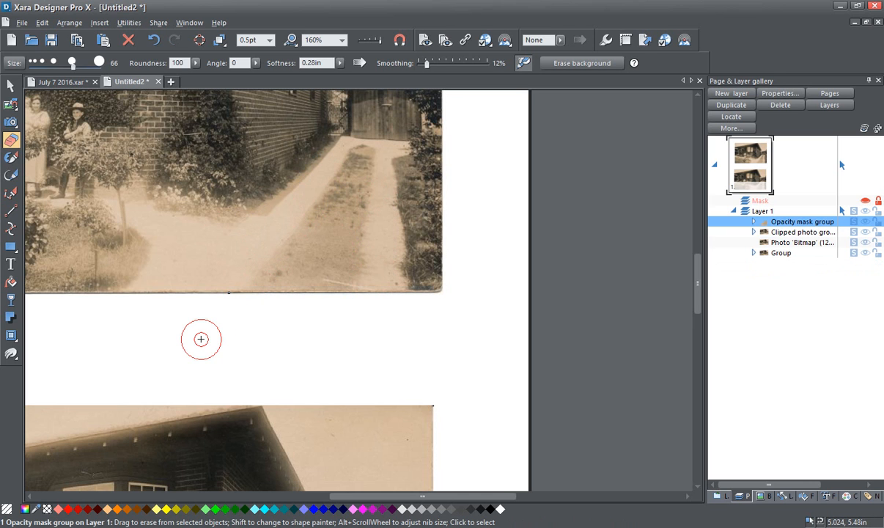
pyautogui.scroll(-2, 201, 339)
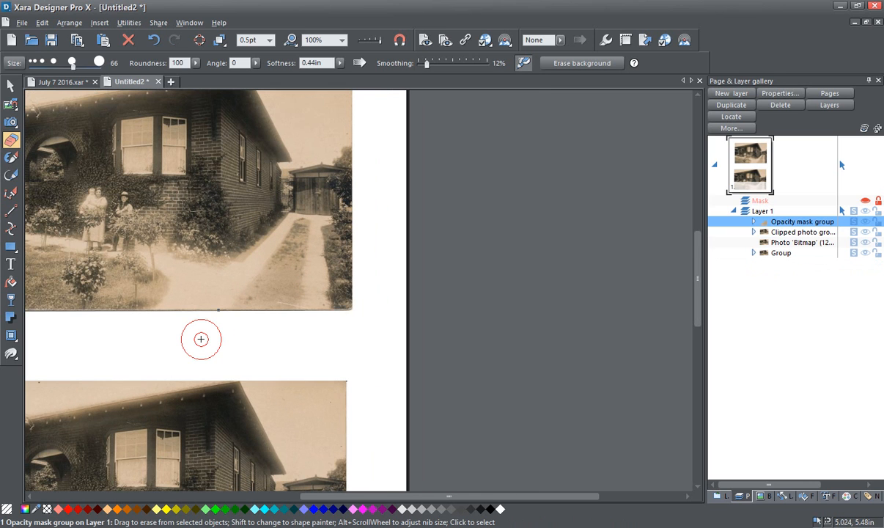
pyautogui.click(10, 87)
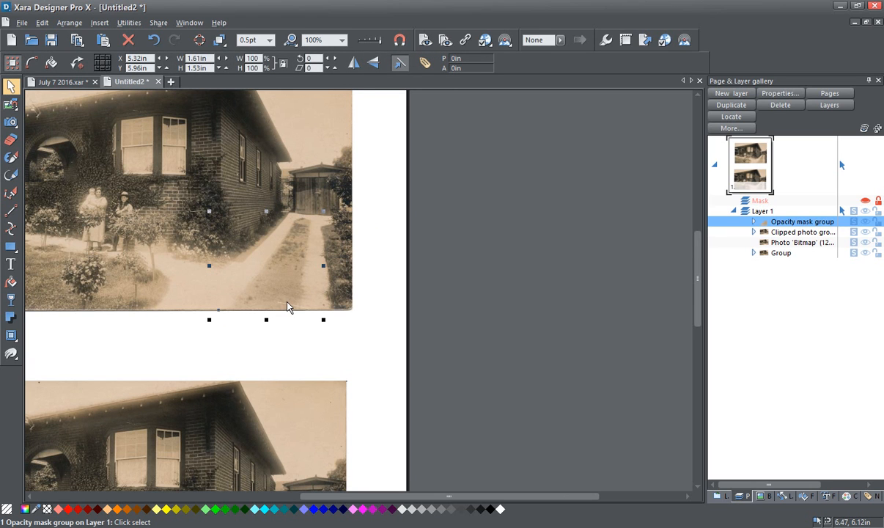
# Clone brickwork from beside the hatted figure's legs over the faded patch about 0.2 by 0.26 in under the small tree's foliage
pyautogui.scroll(2, 287, 303)
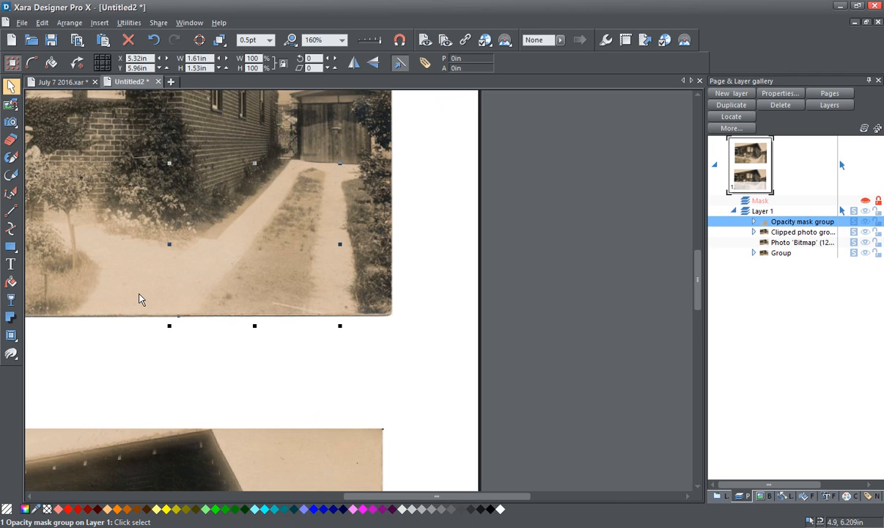
pyautogui.scroll(-1, 138, 297)
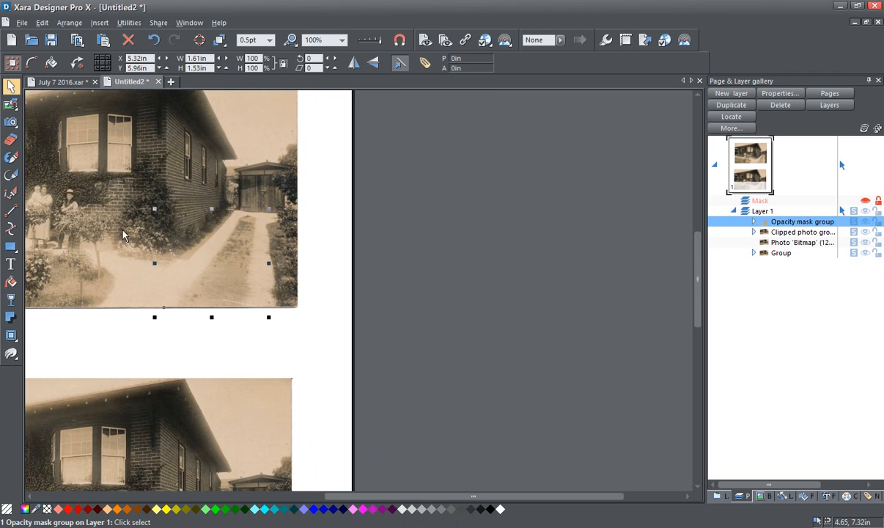
pyautogui.moveTo(111, 271); pyautogui.dragTo(249, 290)
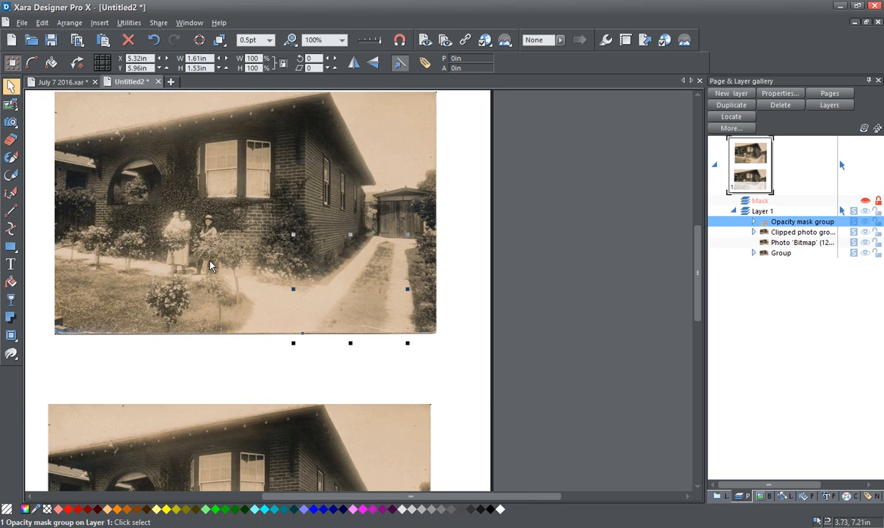
pyautogui.scroll(2, 227, 276)
pyautogui.scroll(2, 228, 277)
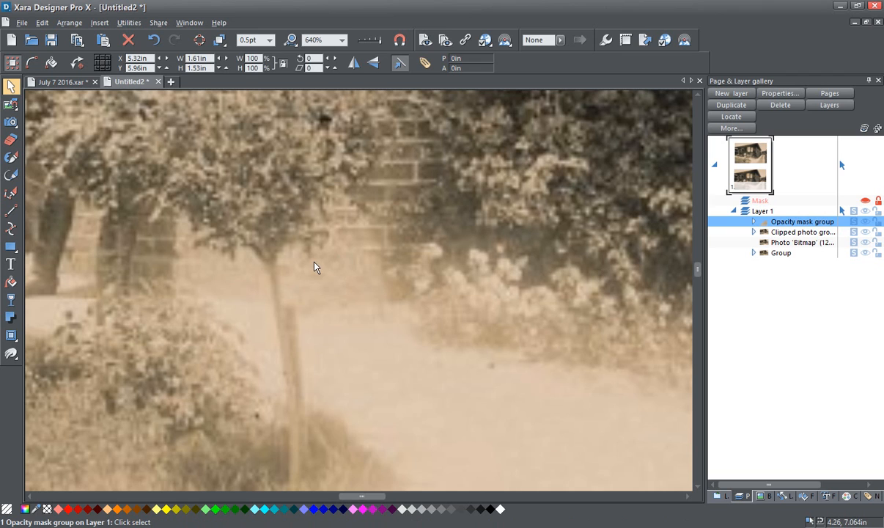
pyautogui.click(11, 122)
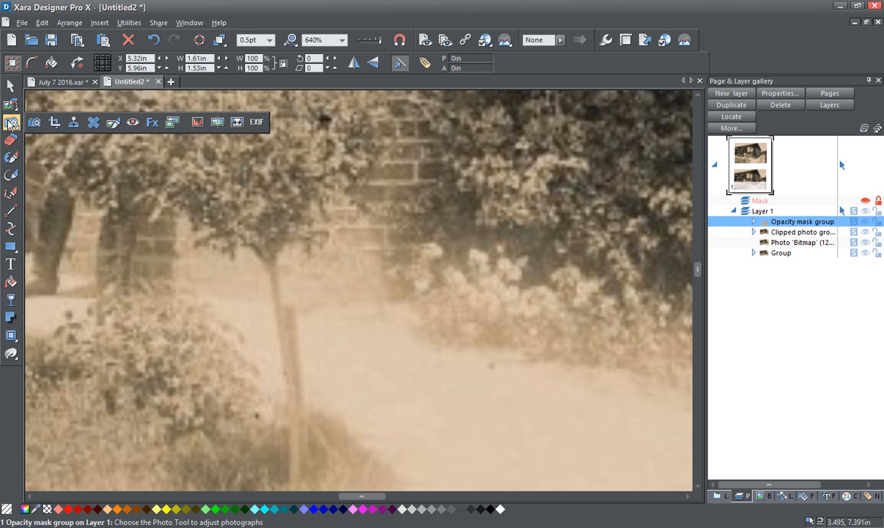
pyautogui.click(75, 123)
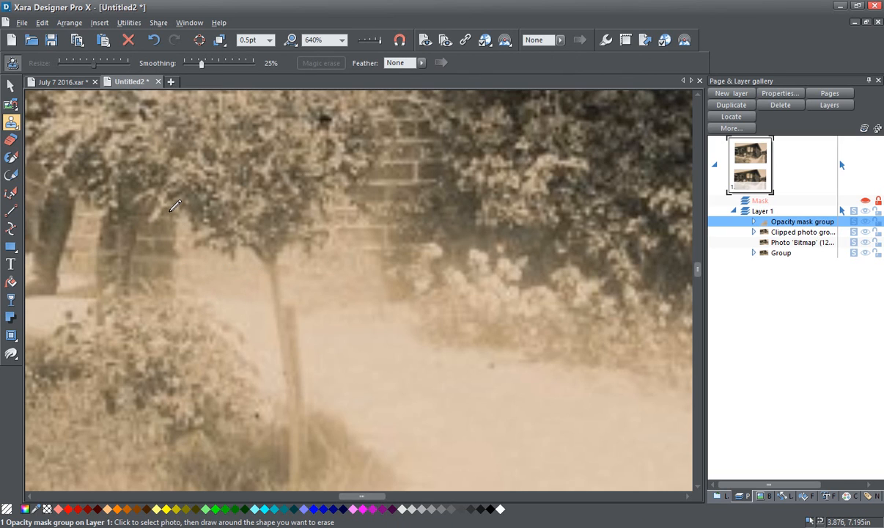
pyautogui.moveTo(164, 209)
pyautogui.mouseDown()
pyautogui.moveTo(152, 228)
pyautogui.moveTo(151, 276)
pyautogui.moveTo(178, 276)
pyautogui.moveTo(182, 291)
pyautogui.moveTo(217, 290)
pyautogui.moveTo(214, 253)
pyautogui.moveTo(192, 243)
pyautogui.moveTo(216, 229)
pyautogui.moveTo(187, 229)
pyautogui.moveTo(180, 198)
pyautogui.moveTo(175, 203)
pyautogui.mouseUp()
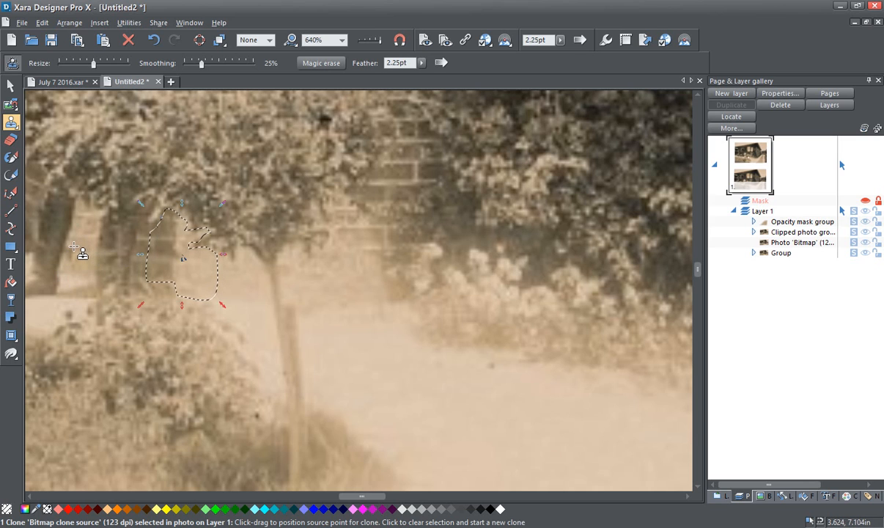
pyautogui.moveTo(74, 247); pyautogui.dragTo(101, 247)
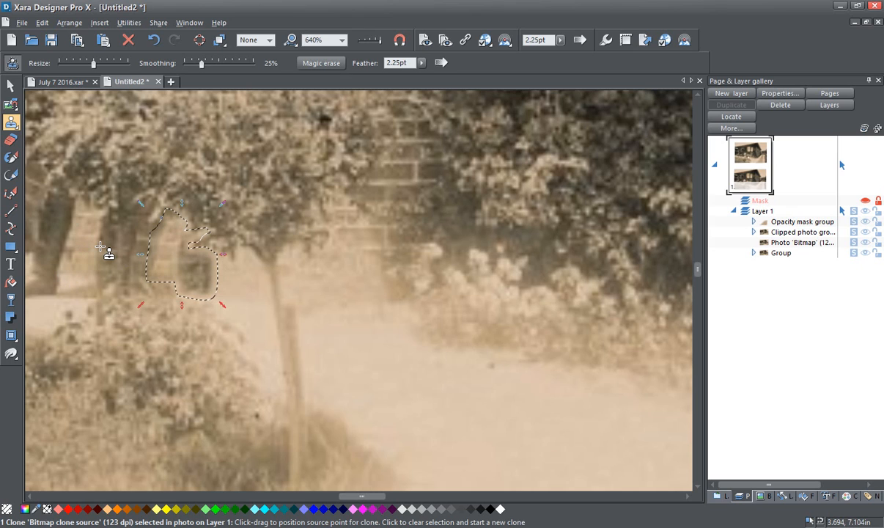
pyautogui.moveTo(101, 247); pyautogui.dragTo(101, 252)
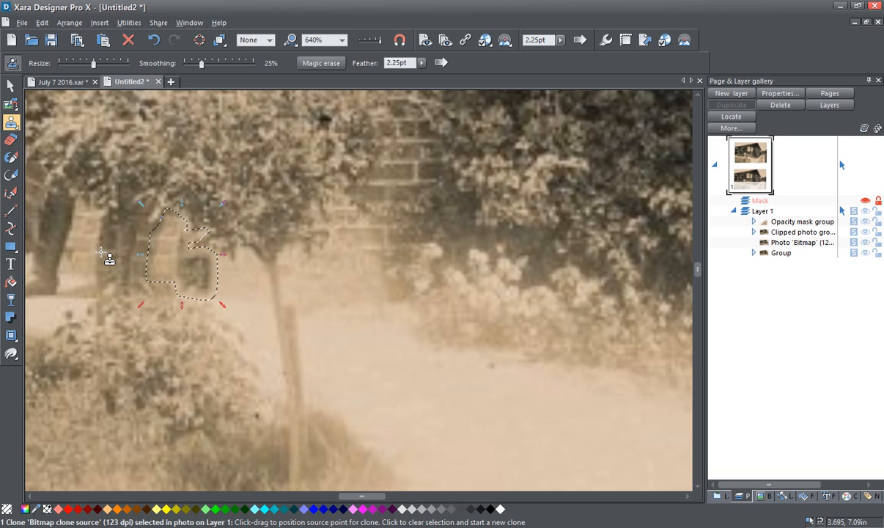
pyautogui.moveTo(101, 253); pyautogui.dragTo(101, 252)
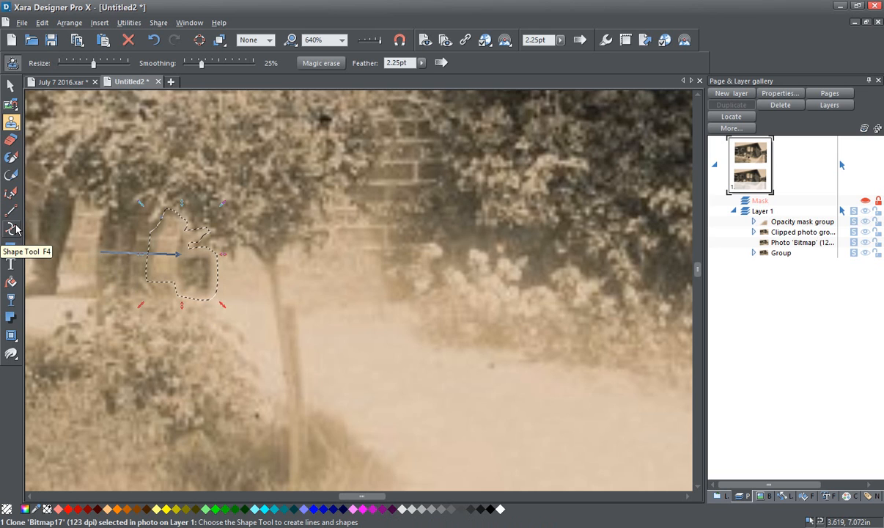
# Select the new clone patch inside the clipped photo group and erase its lower right part with the soft Eraser
pyautogui.click(9, 143)
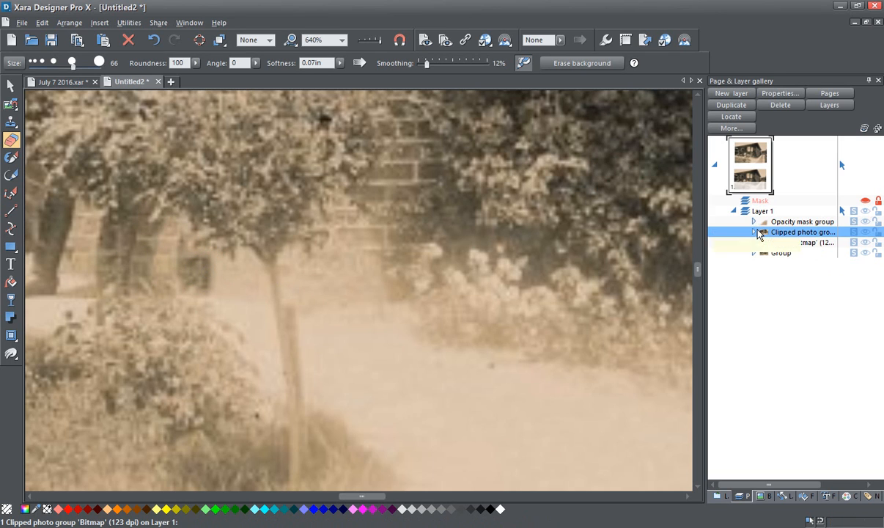
pyautogui.click(754, 232)
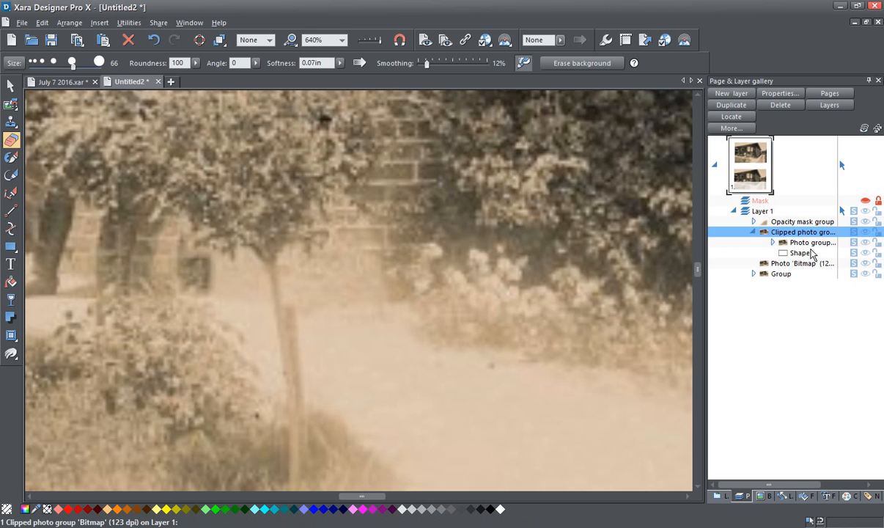
pyautogui.click(773, 242)
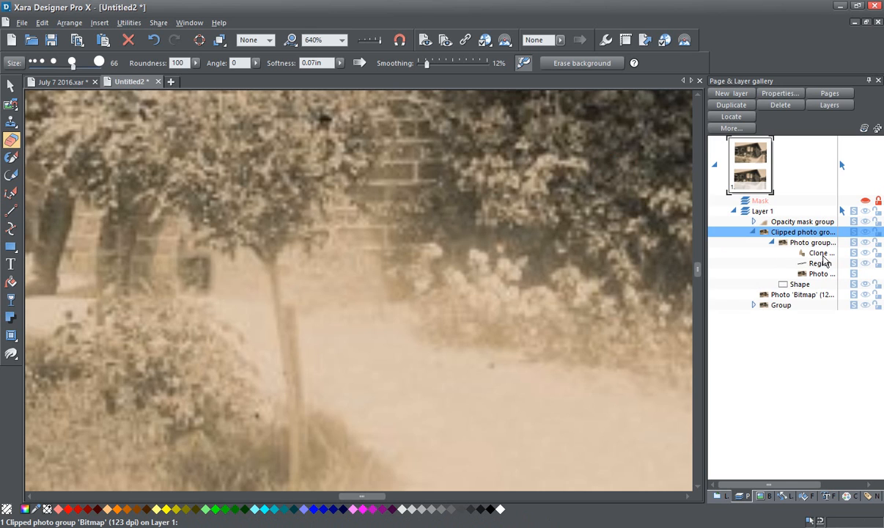
pyautogui.click(821, 253)
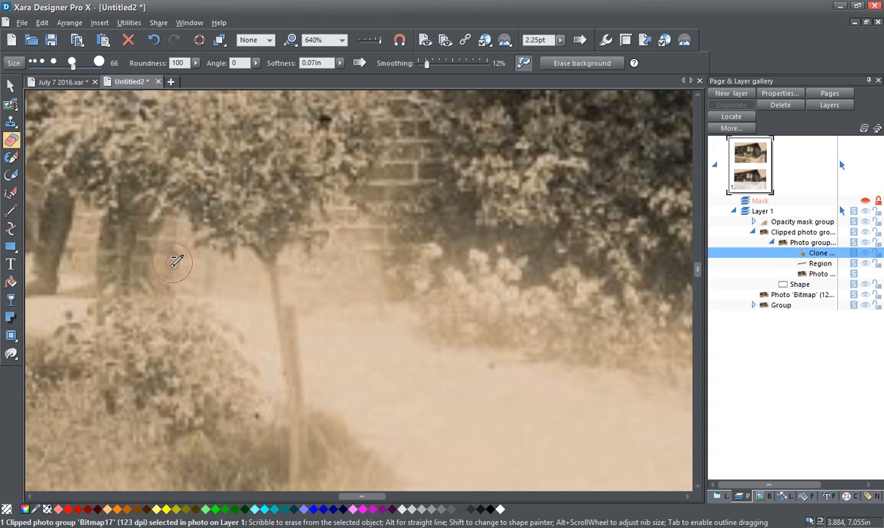
pyautogui.moveTo(183, 288); pyautogui.dragTo(190, 290)
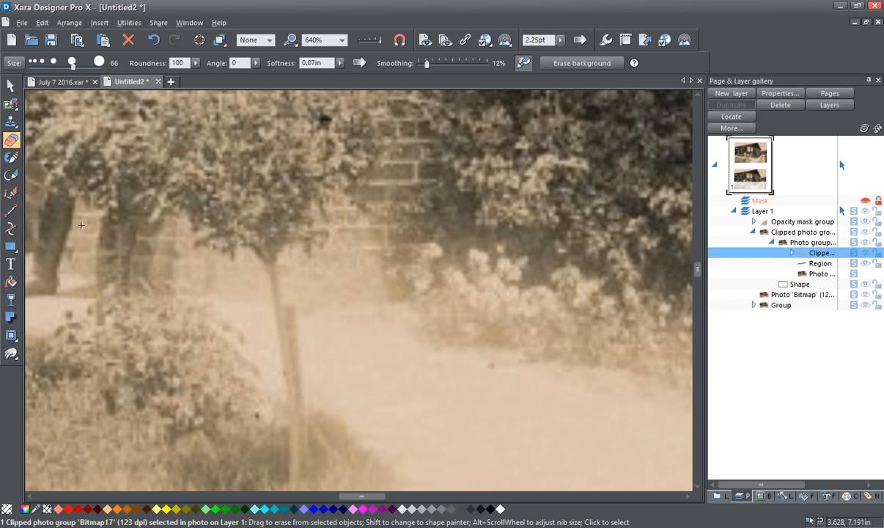
pyautogui.click(12, 88)
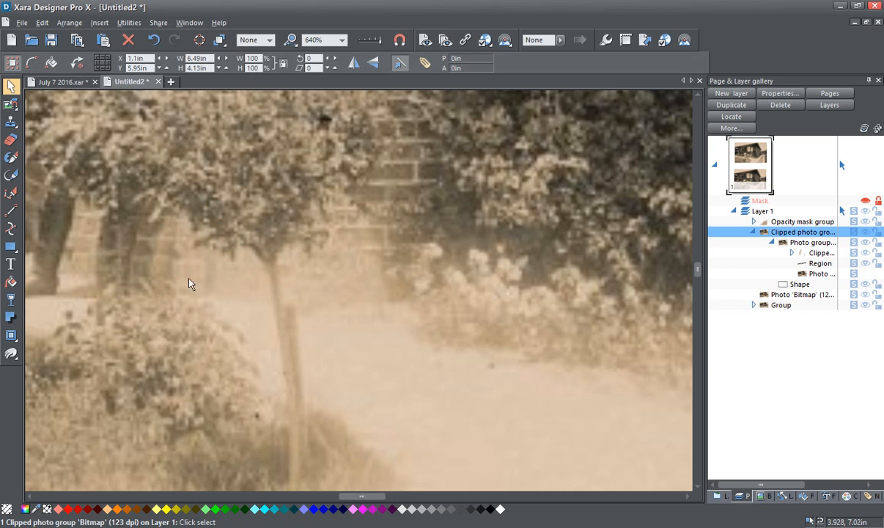
# Select the clone patch inside the photo, flip it horizontally and vertically, and rotate it about 17.8 degrees
pyautogui.scroll(-2, 265, 283)
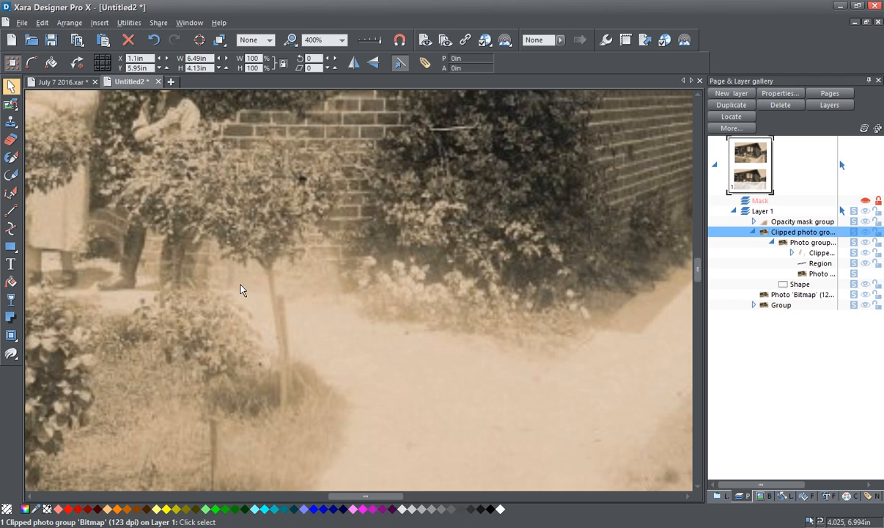
pyautogui.scroll(2, 235, 286)
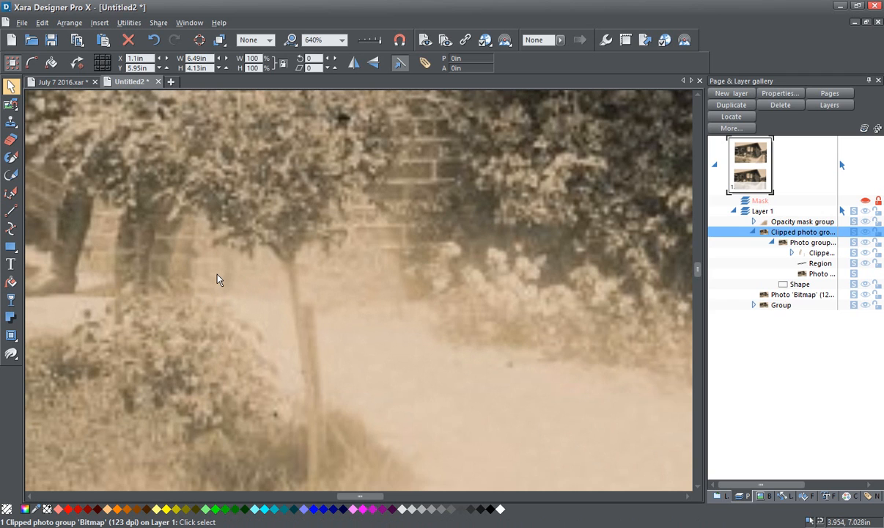
pyautogui.moveTo(234, 245); pyautogui.dragTo(223, 292)
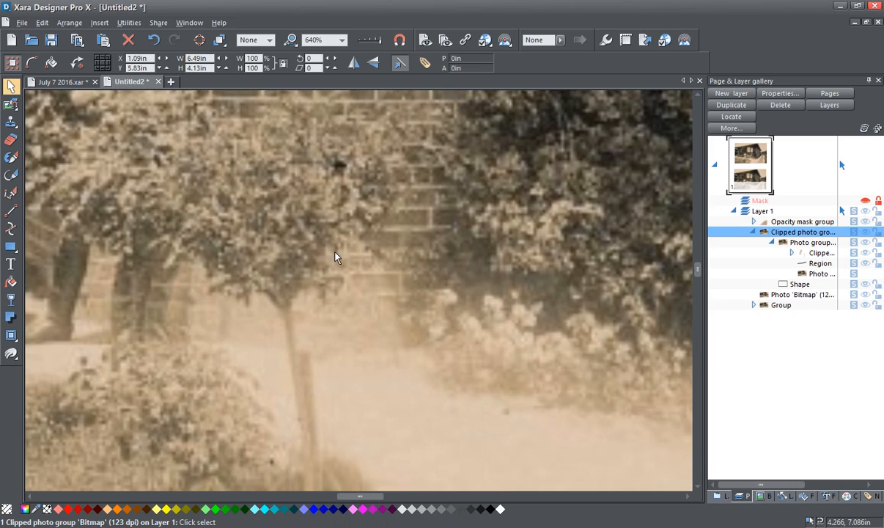
pyautogui.keyDown('ctrl'); pyautogui.click(188, 314); pyautogui.keyUp('ctrl')
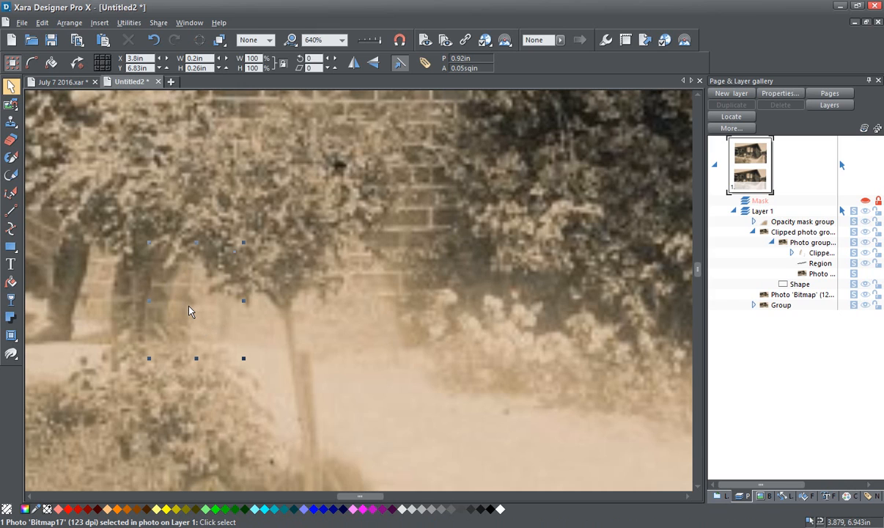
pyautogui.click(355, 64)
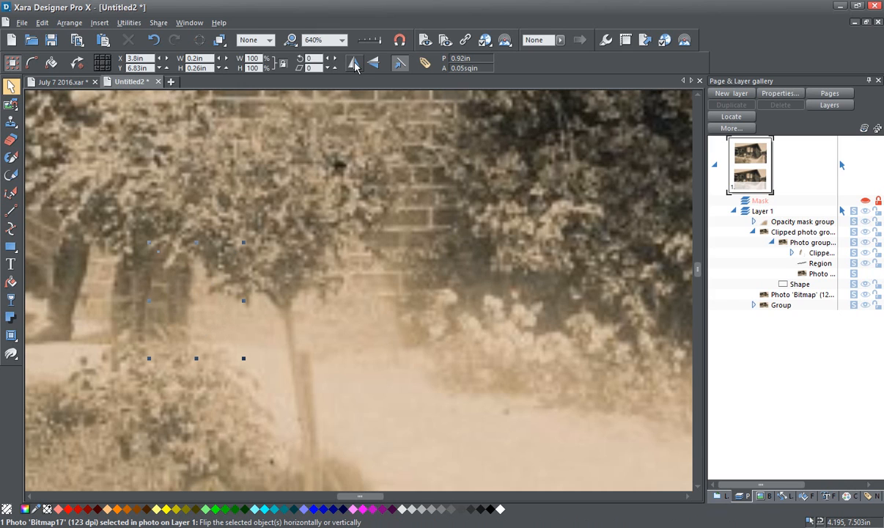
pyautogui.click(355, 65)
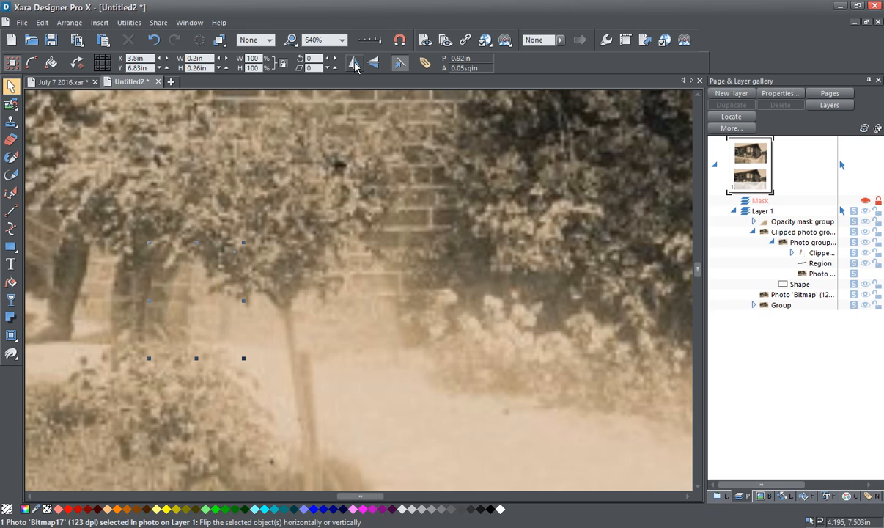
pyautogui.click(372, 66)
pyautogui.click(354, 64)
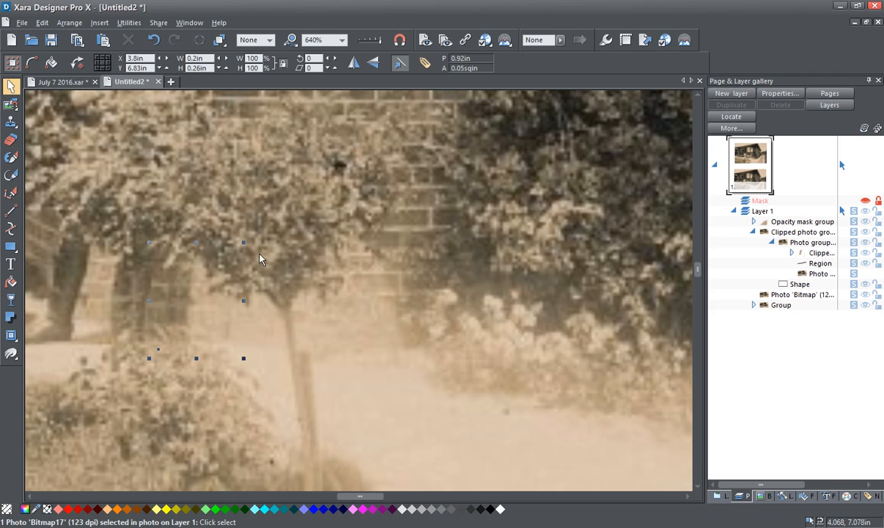
pyautogui.moveTo(235, 246); pyautogui.dragTo(225, 212)
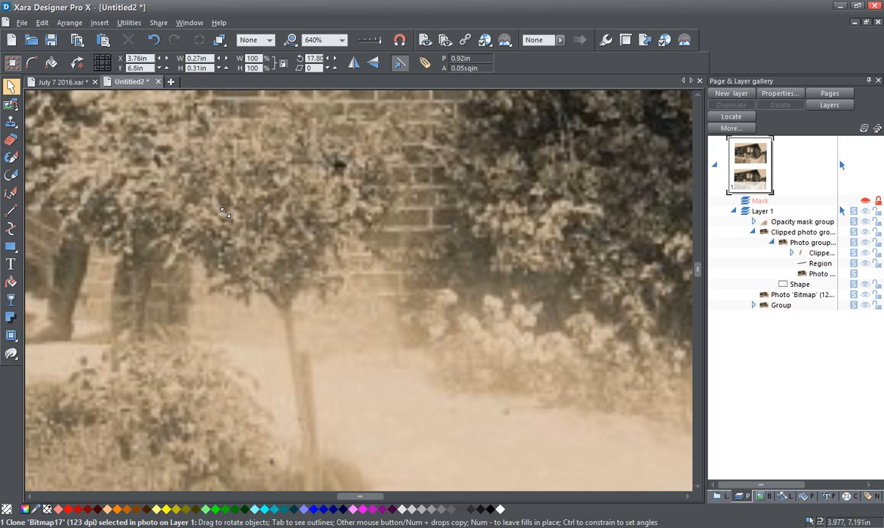
pyautogui.press('Escape')
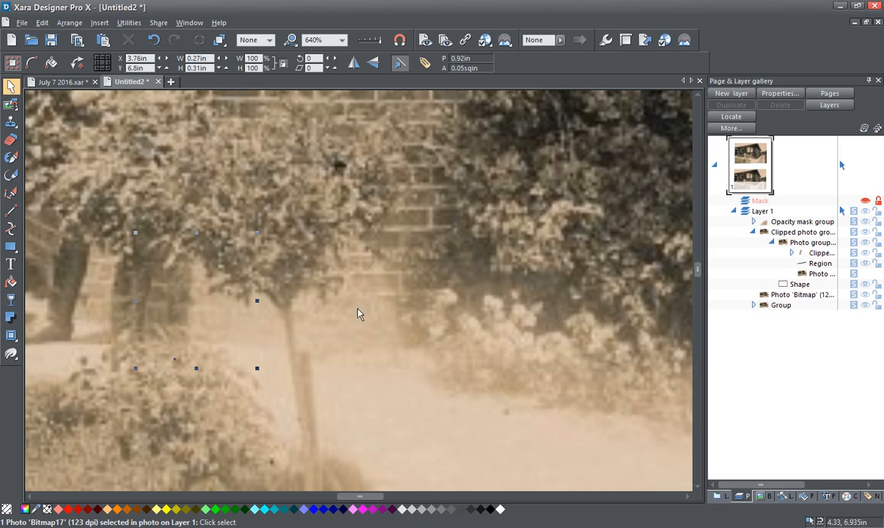
# Compare the retouched garden area under the small tree with the same area in the lower copy of the photo
pyautogui.scroll(-4, 381, 378)
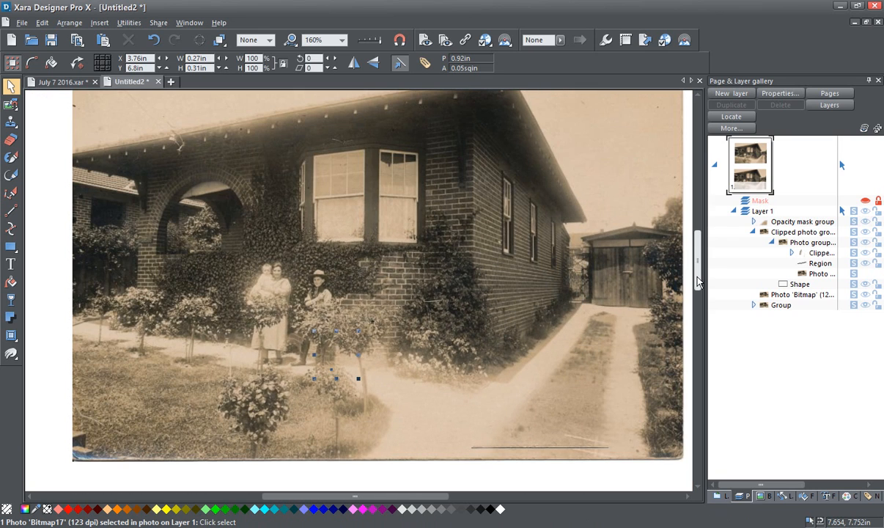
pyautogui.moveTo(699, 281); pyautogui.dragTo(699, 368)
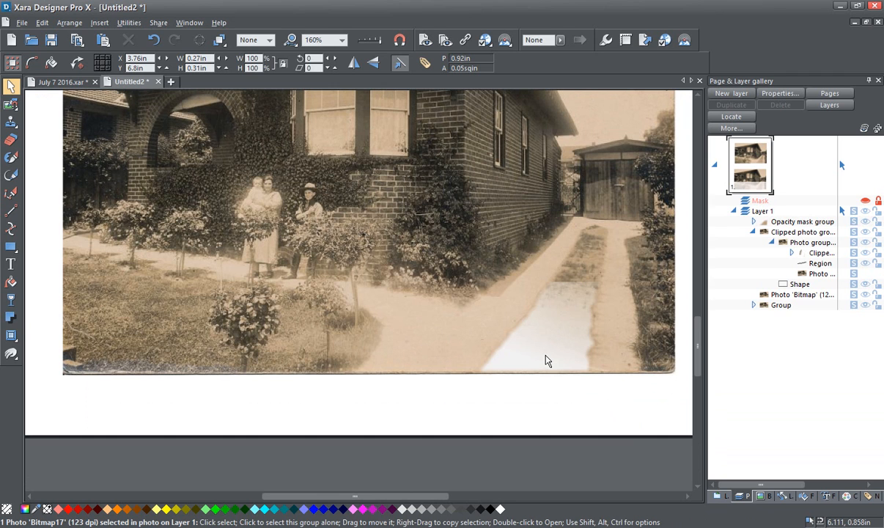
pyautogui.scroll(3, 346, 292)
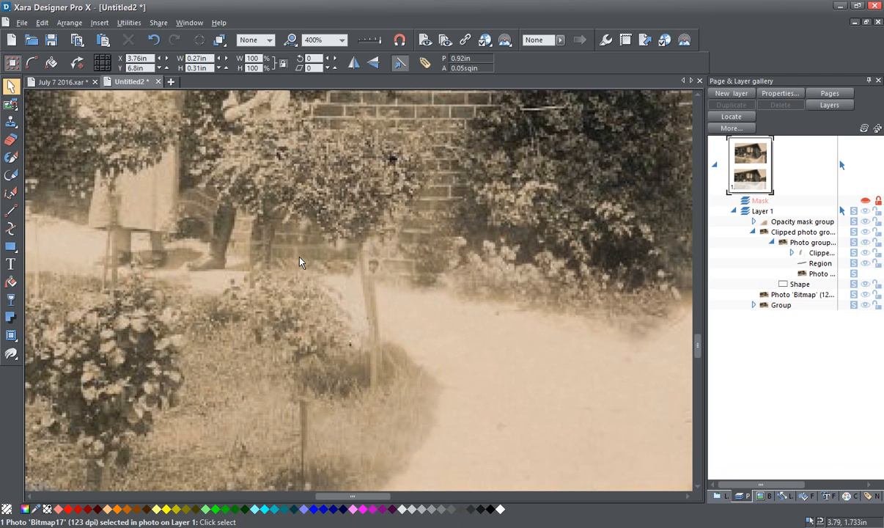
pyautogui.moveTo(698, 357); pyautogui.dragTo(698, 290)
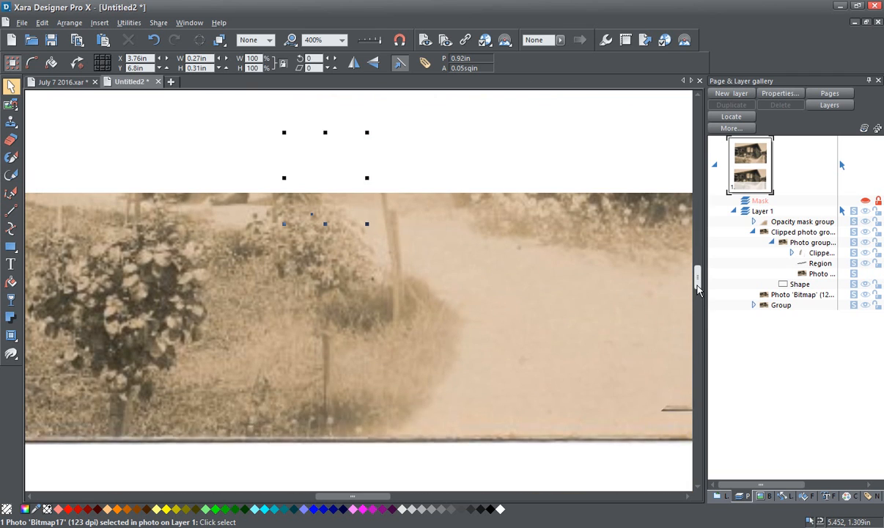
pyautogui.scroll(-4, 415, 279)
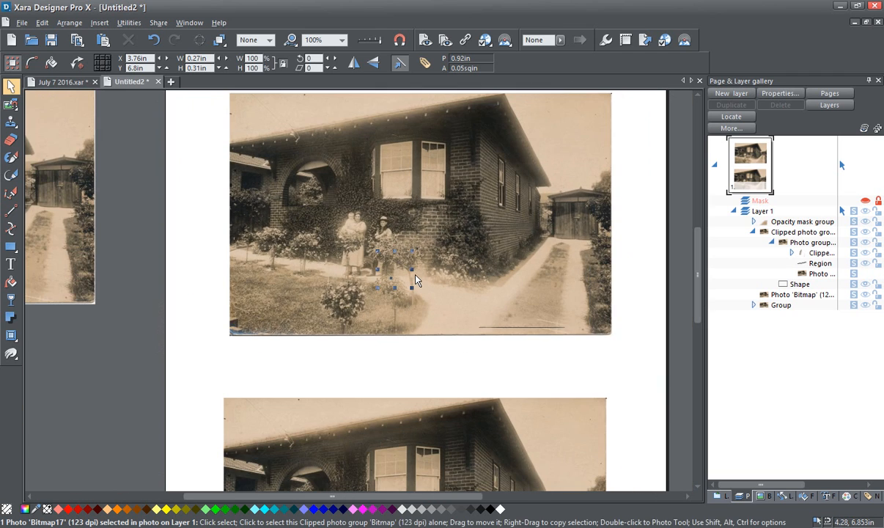
pyautogui.scroll(-1, 415, 277)
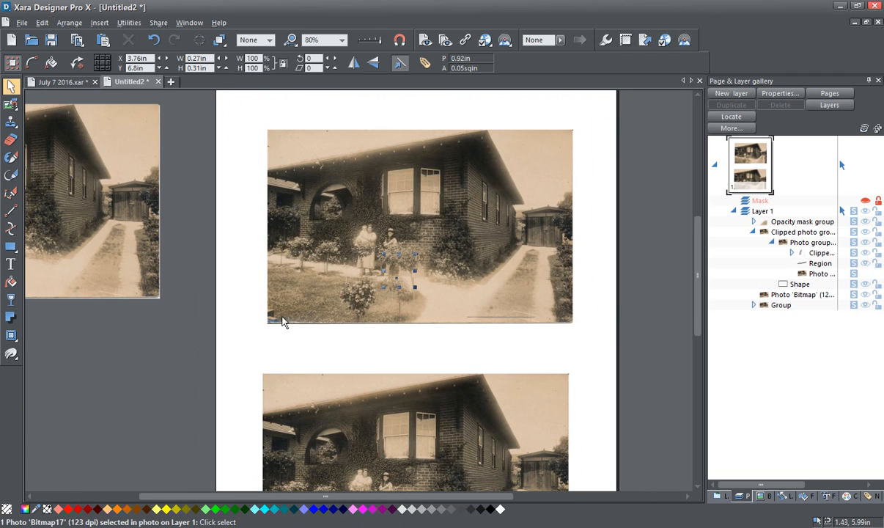
# Begin a magnetic lasso mask above the blue-stained strip, tracing from the photo's lower-left edge rightwards through the grass
pyautogui.scroll(6, 279, 328)
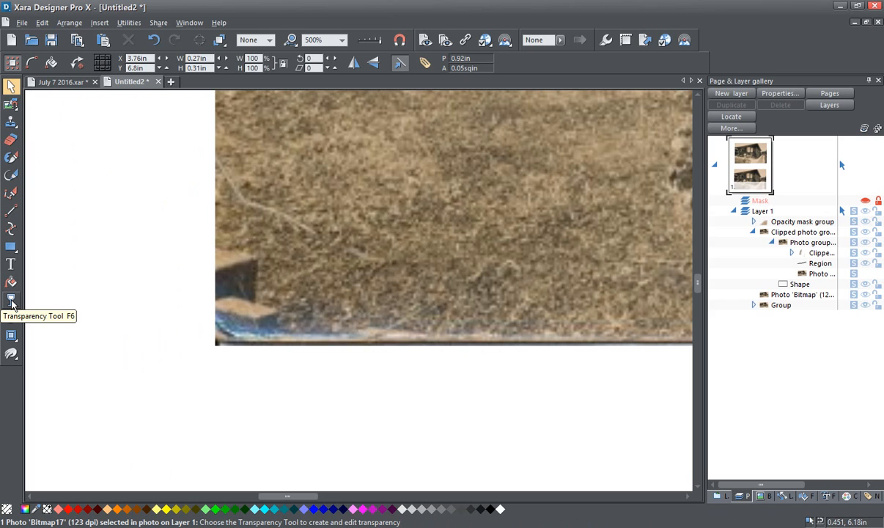
pyautogui.click(11, 105)
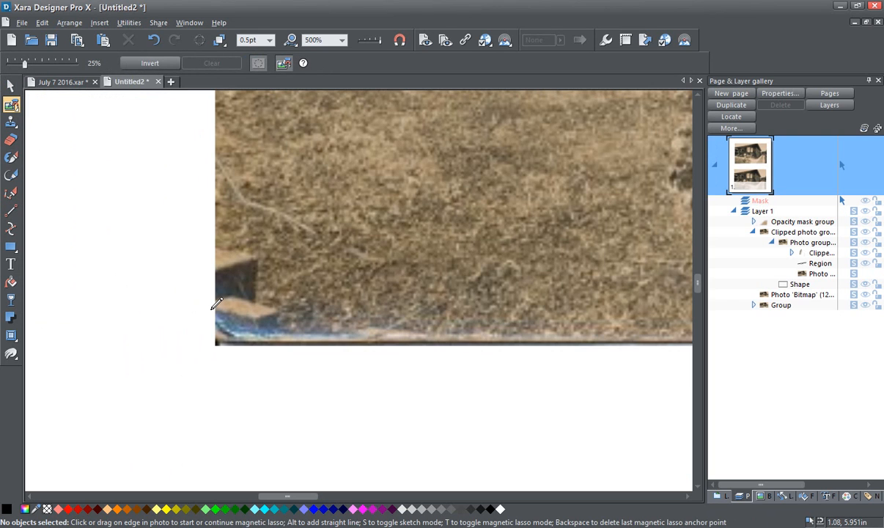
pyautogui.click(213, 308)
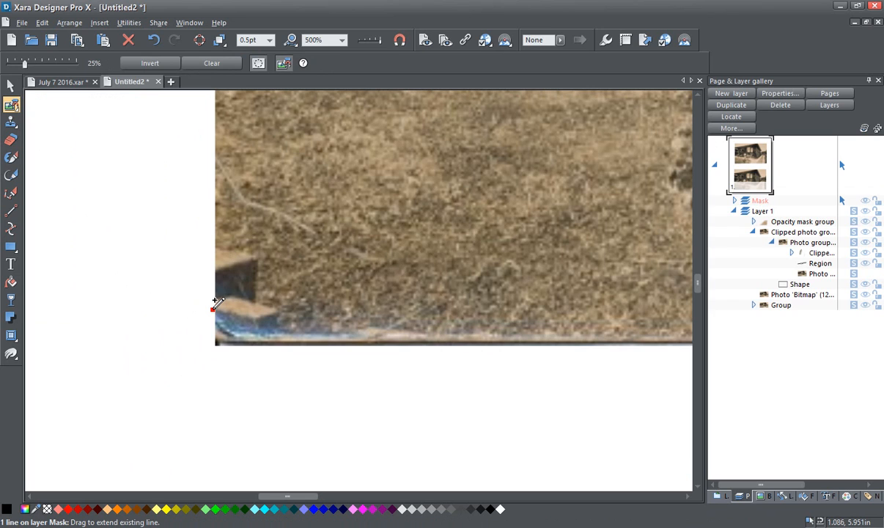
pyautogui.click(256, 319)
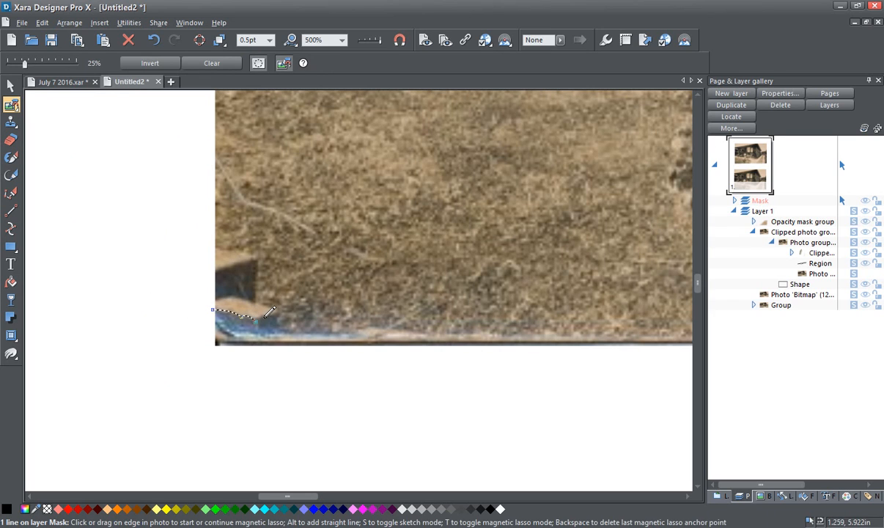
pyautogui.click(264, 316)
pyautogui.click(277, 313)
pyautogui.click(307, 302)
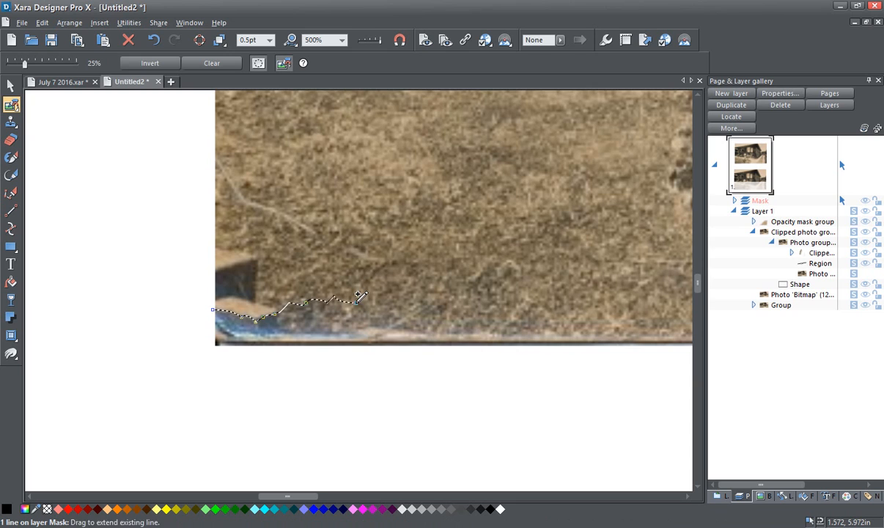
pyautogui.click(444, 302)
pyautogui.click(504, 311)
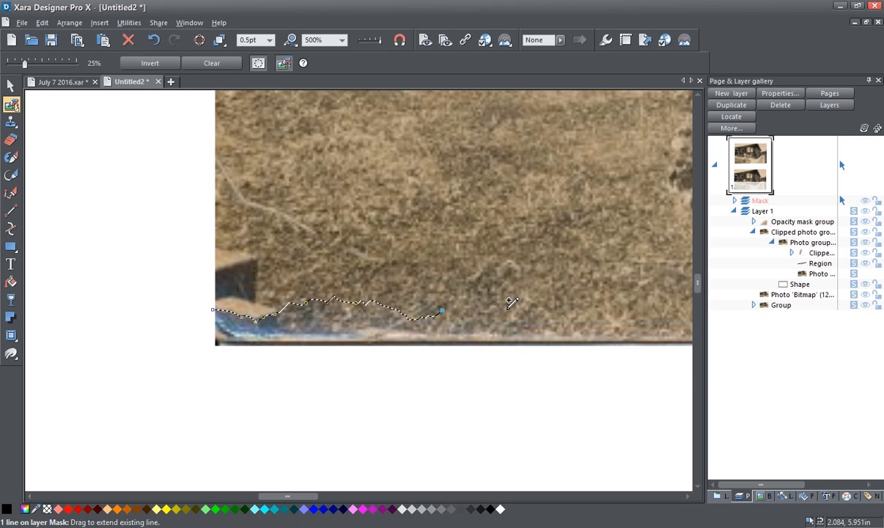
pyautogui.click(585, 315)
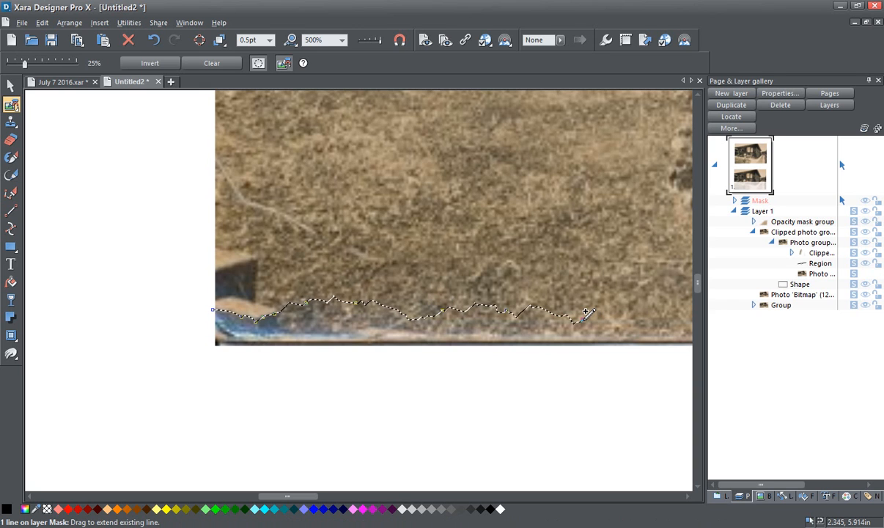
# Continue the mask to the flowering bush's trunk and close it along the photo's bottom edge back to the start
pyautogui.scroll(-1, 587, 313)
pyautogui.moveTo(583, 320); pyautogui.dragTo(292, 346)
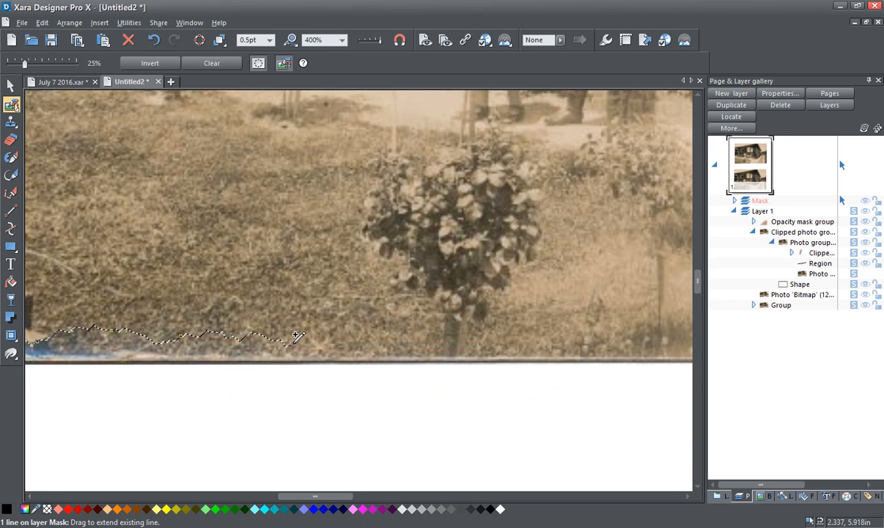
pyautogui.click(348, 338)
pyautogui.click(406, 343)
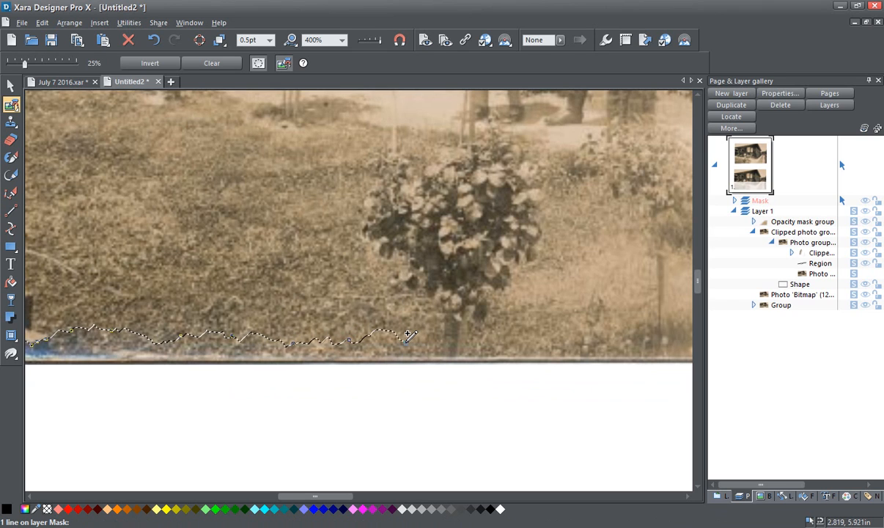
pyautogui.click(442, 341)
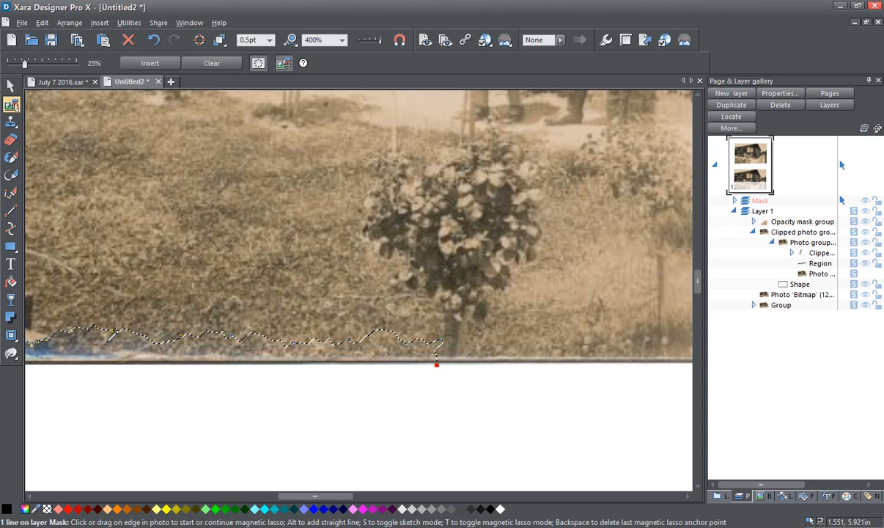
pyautogui.moveTo(108, 342); pyautogui.dragTo(455, 394)
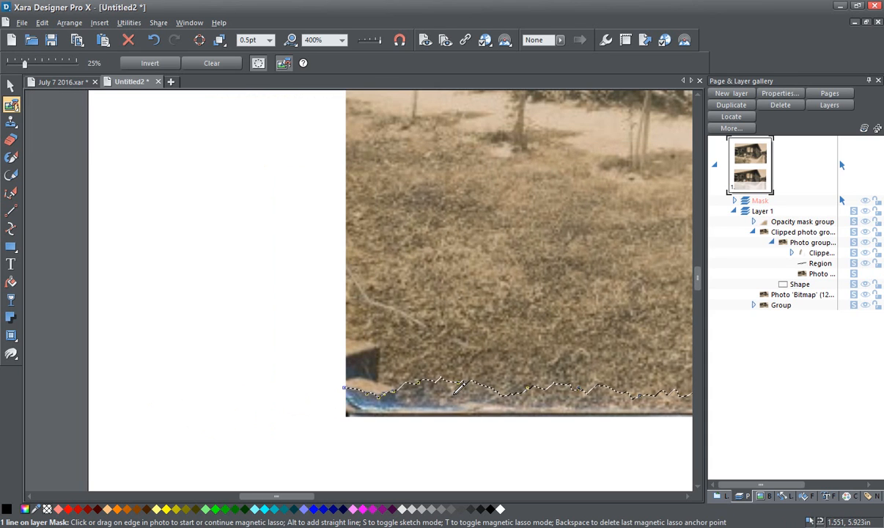
pyautogui.keyDown('alt'); pyautogui.click(345, 418); pyautogui.keyUp('alt')
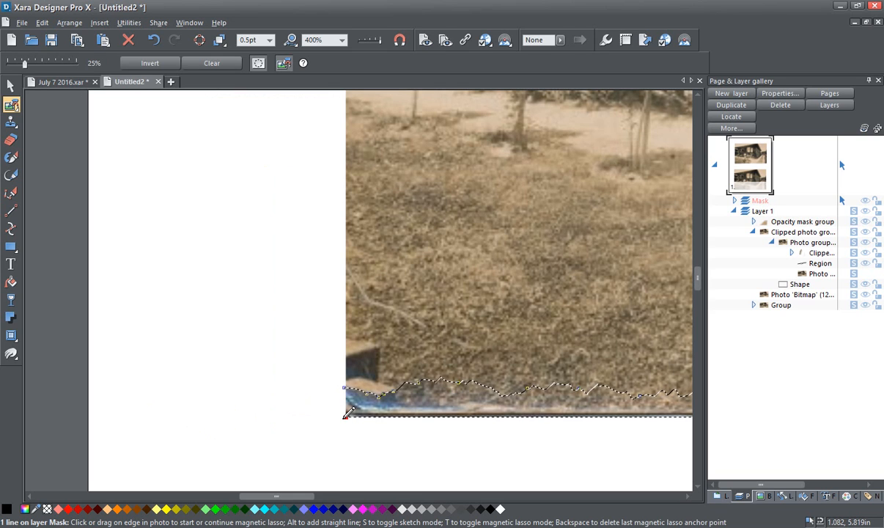
pyautogui.click(351, 381)
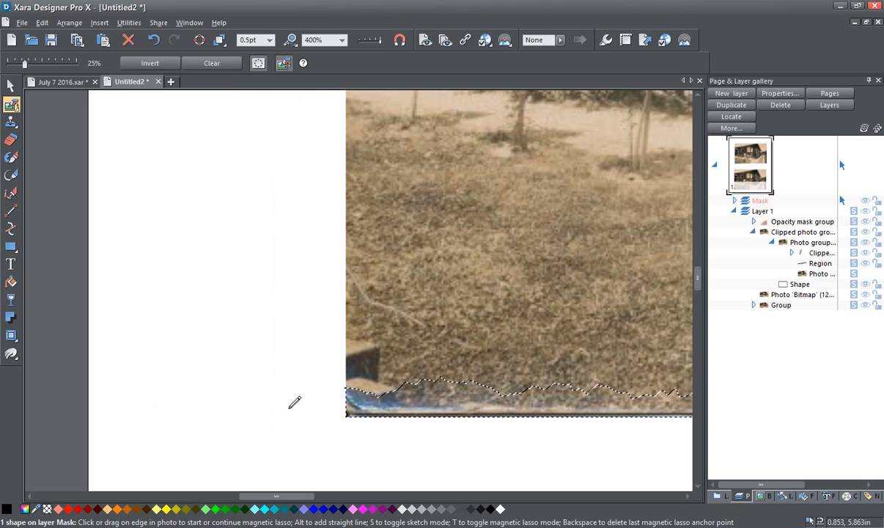
# Reduce the photo saturation of the masked bottom strip to -91 with the Photo Enhance tool
pyautogui.scroll(-2, 477, 383)
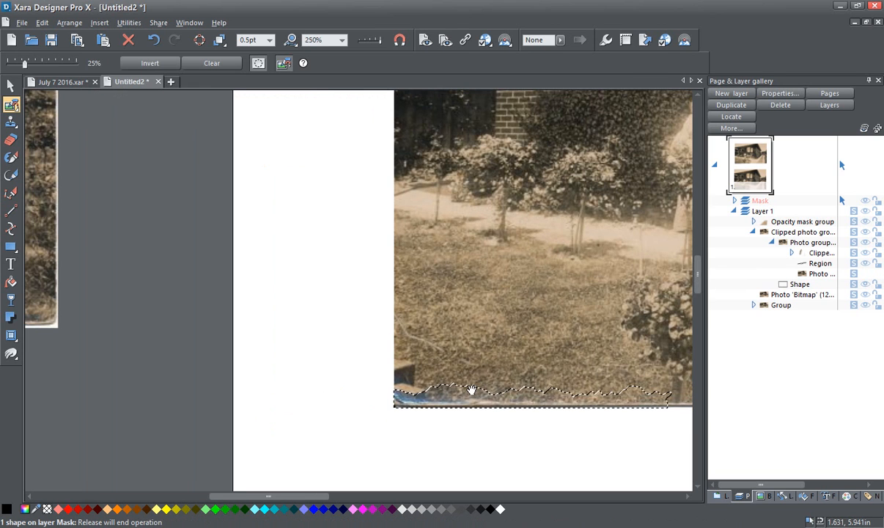
pyautogui.scroll(-2, 440, 414)
pyautogui.scroll(2, 330, 436)
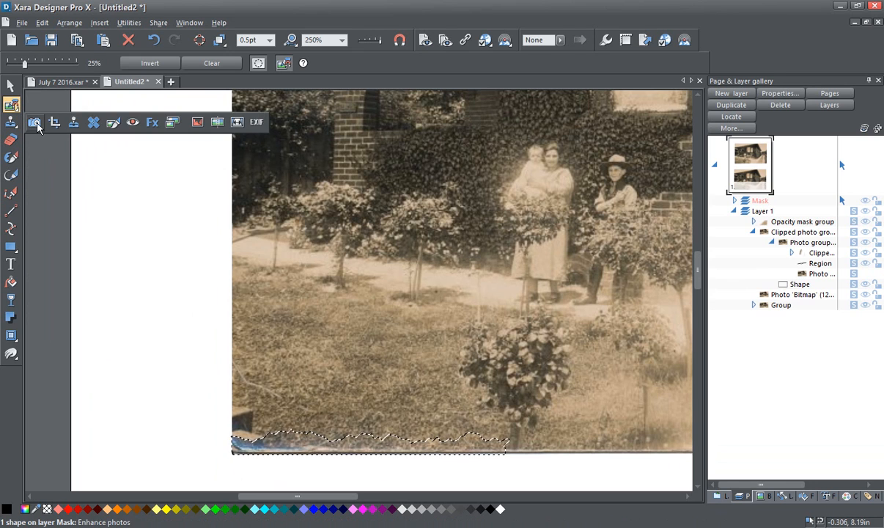
pyautogui.click(34, 121)
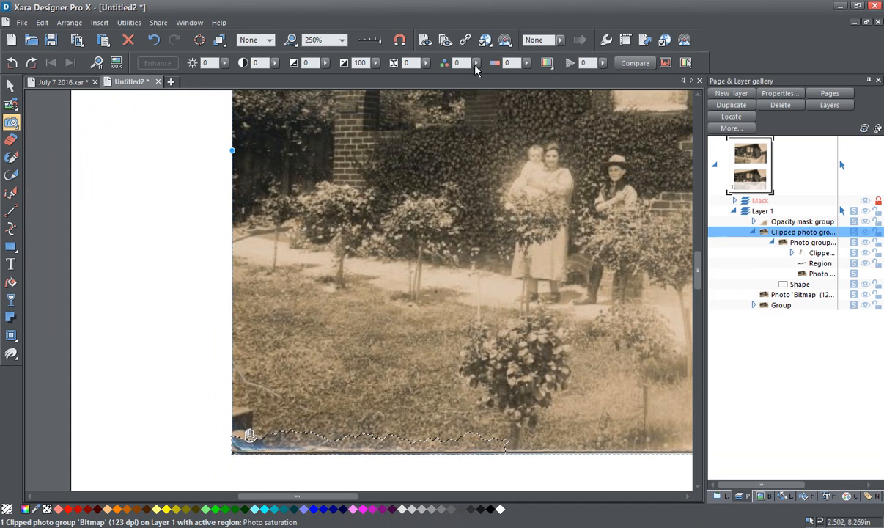
pyautogui.click(478, 63)
pyautogui.moveTo(478, 79); pyautogui.dragTo(469, 81)
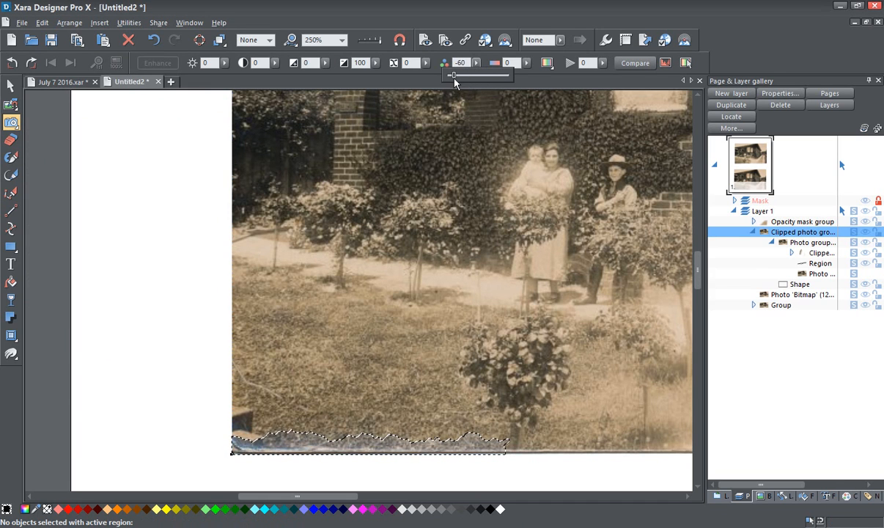
pyautogui.moveTo(454, 79); pyautogui.dragTo(450, 81)
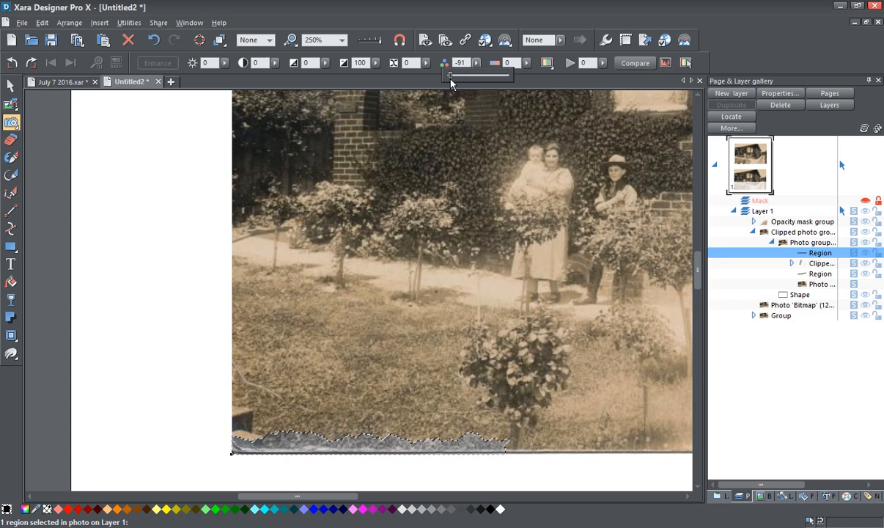
# Shift the masked strip's hue to yellow and set its saturation to -16
pyautogui.click(548, 65)
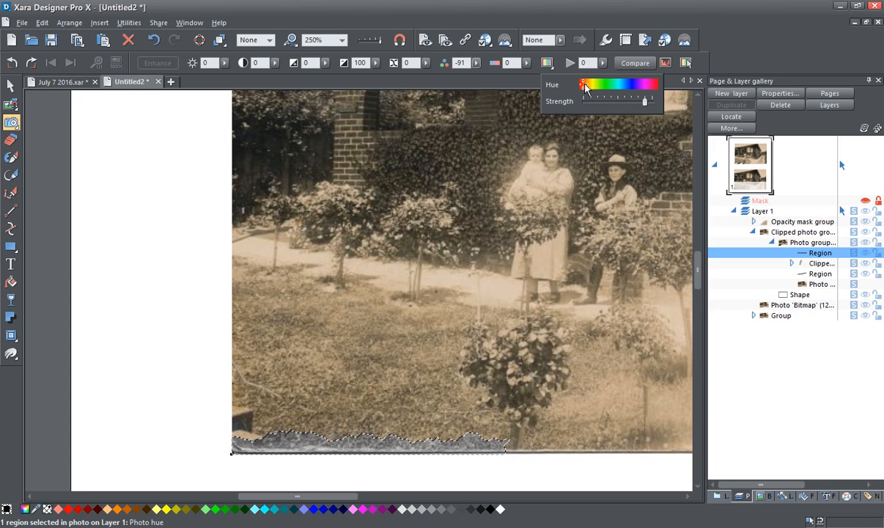
pyautogui.moveTo(582, 86); pyautogui.dragTo(595, 85)
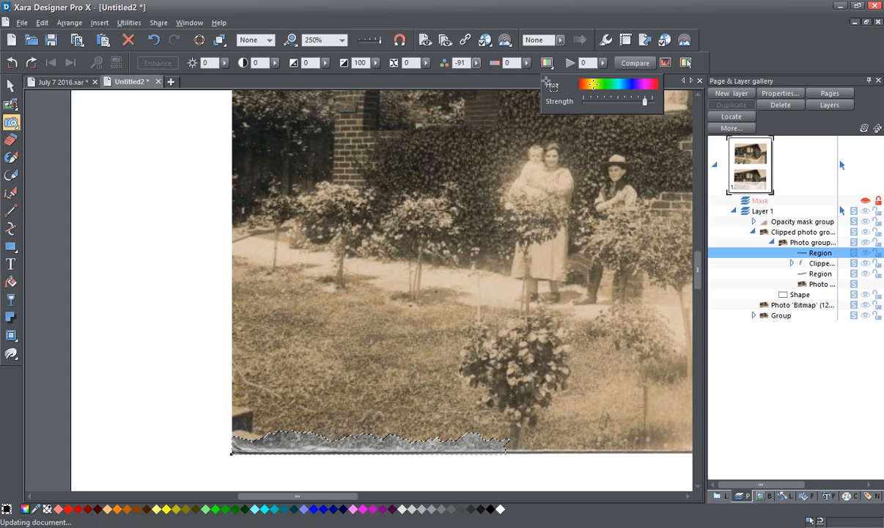
pyautogui.click(475, 66)
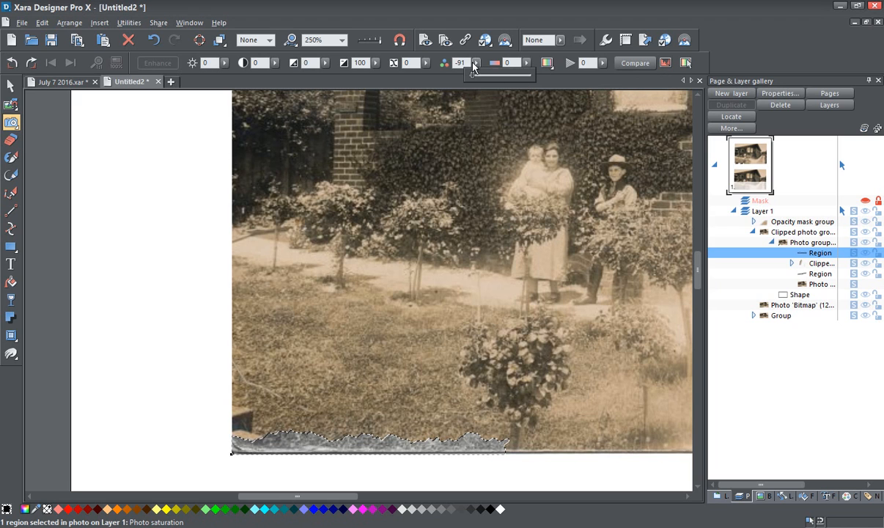
pyautogui.moveTo(472, 80); pyautogui.dragTo(491, 78)
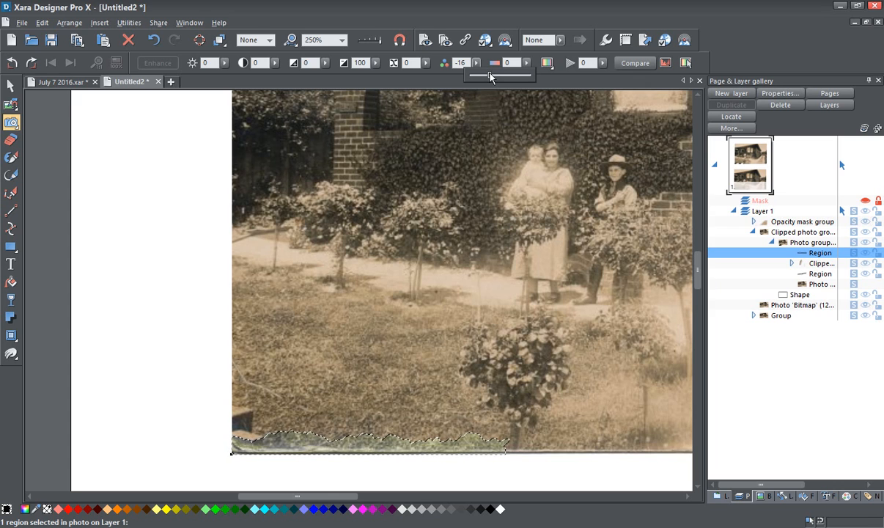
# Reduce the hue strength of the masked strip to just under the middle and shift its hue towards orange
pyautogui.click(546, 62)
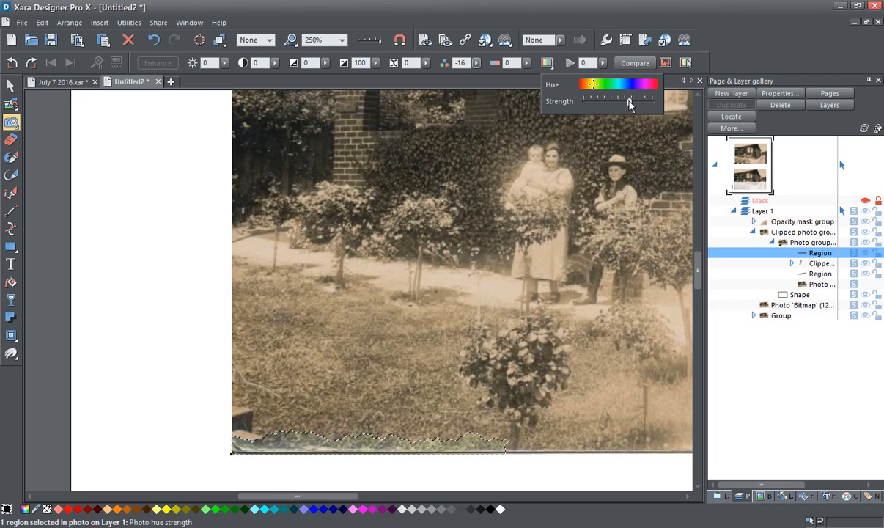
pyautogui.moveTo(625, 105); pyautogui.dragTo(614, 102)
pyautogui.click(590, 86)
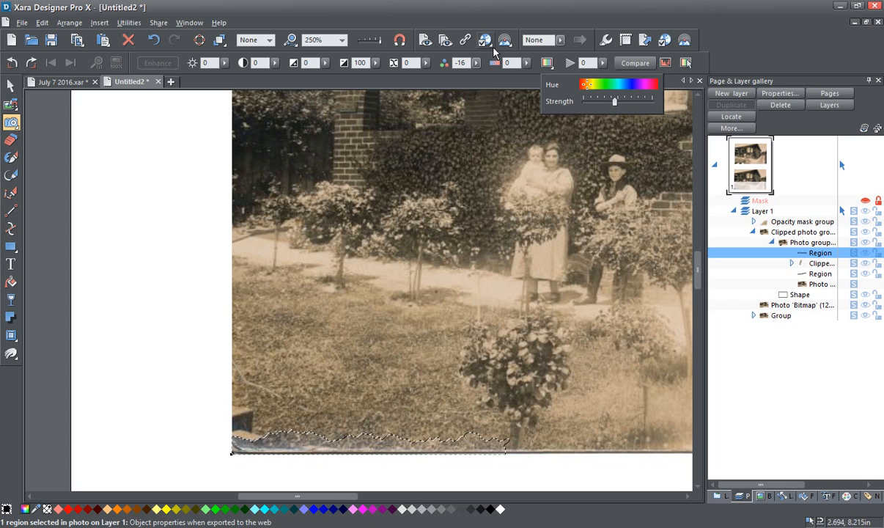
# Warm the masked bottom strip by setting its colour temperature to 36
pyautogui.click(525, 63)
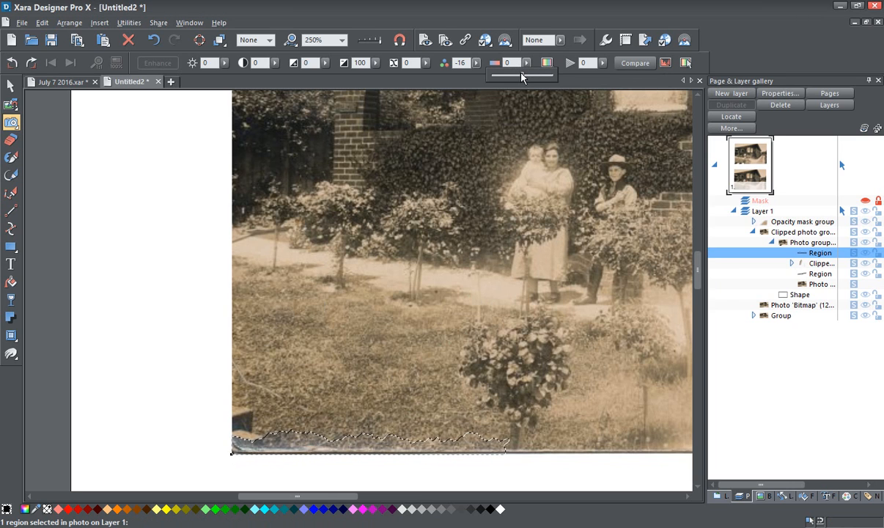
pyautogui.moveTo(521, 76); pyautogui.dragTo(530, 76)
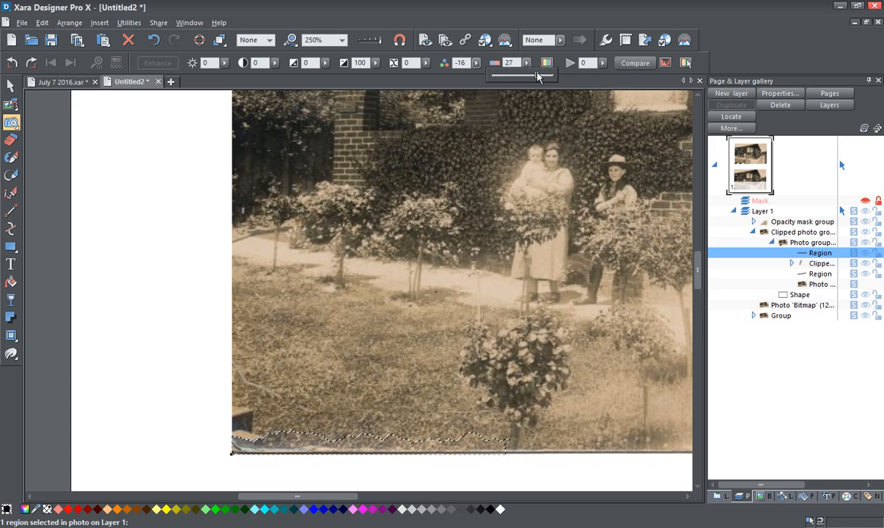
pyautogui.moveTo(539, 73); pyautogui.dragTo(541, 74)
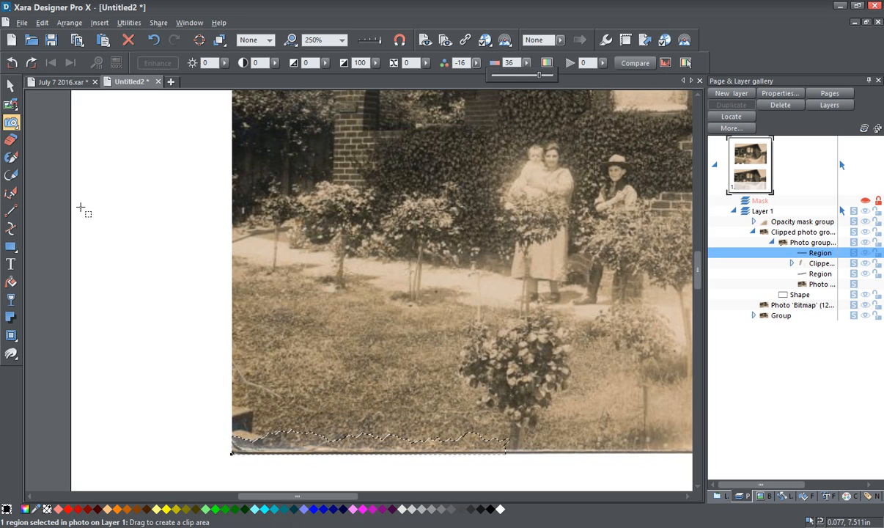
# Feather the corrected bottom region by 3.52 pt and finish with the Selector tool
pyautogui.click(560, 40)
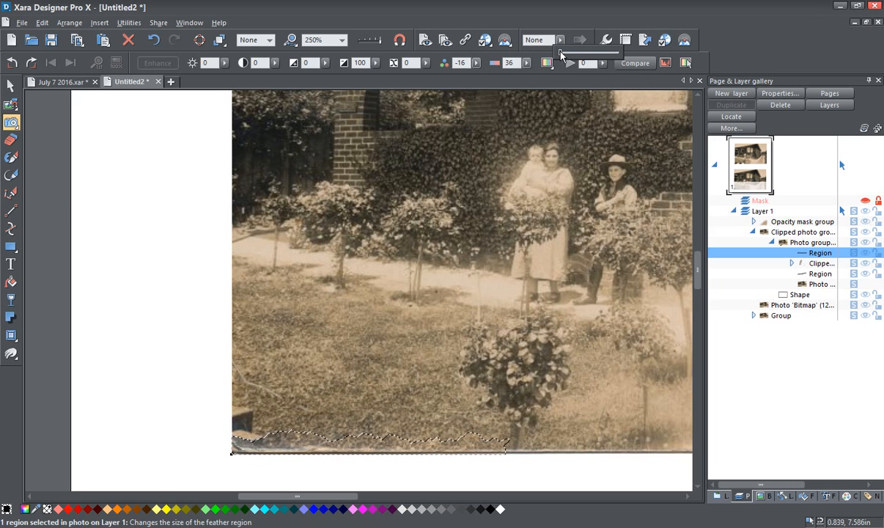
pyautogui.moveTo(560, 55); pyautogui.dragTo(572, 55)
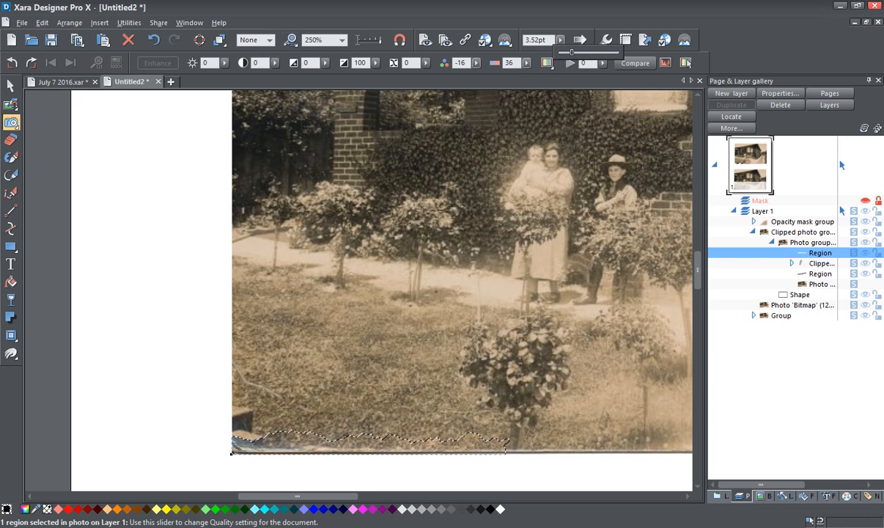
pyautogui.click(11, 86)
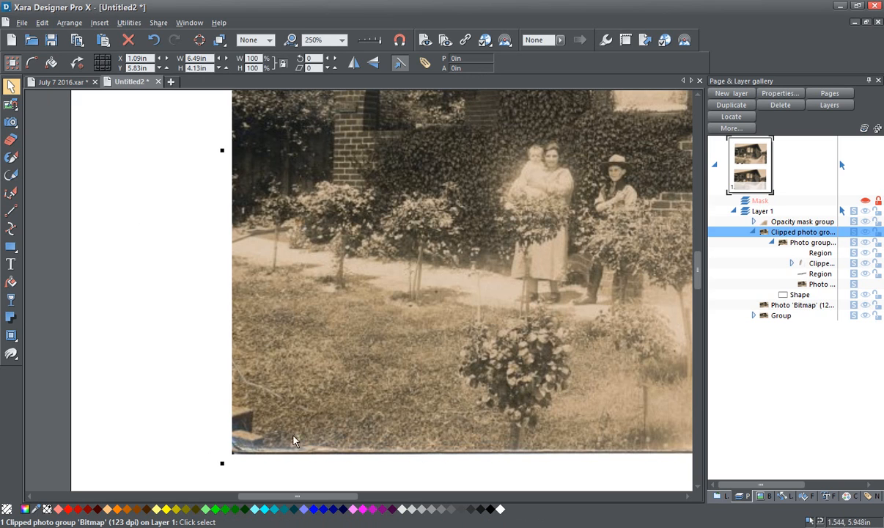
# Move the driveway's opacity mask group slightly down over the dark line near the photo's bottom edge, to Y 5.85 in
pyautogui.scroll(-2, 145, 379)
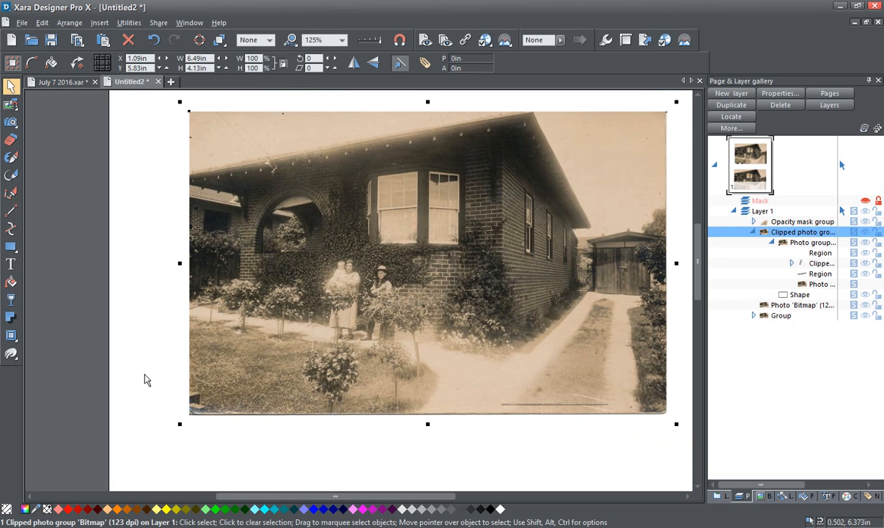
pyautogui.click(557, 454)
pyautogui.click(561, 396)
pyautogui.moveTo(560, 395); pyautogui.dragTo(560, 399)
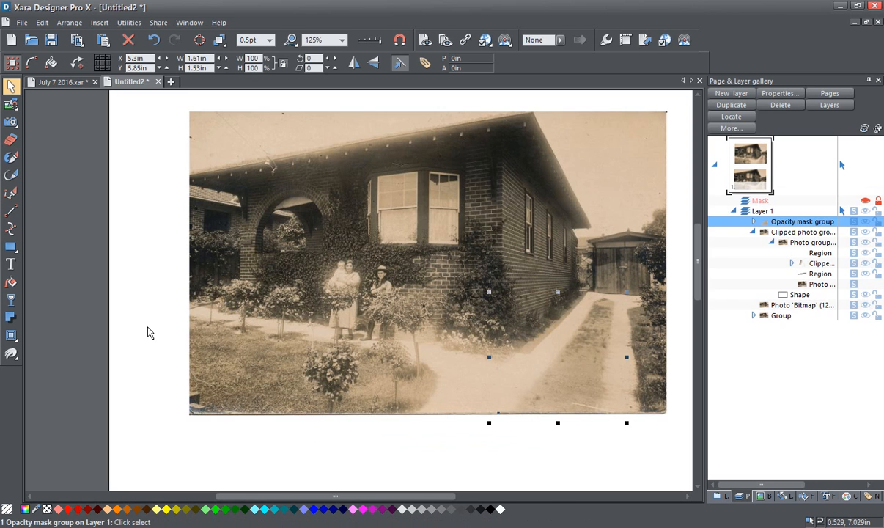
# Select the upper photo's opacity mask group and clipped photo group together
pyautogui.scroll(-2, 147, 333)
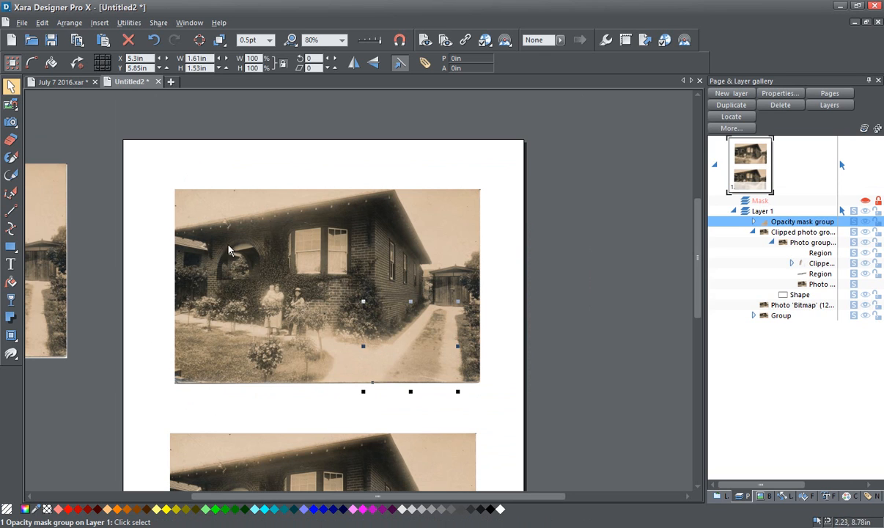
pyautogui.click(117, 252)
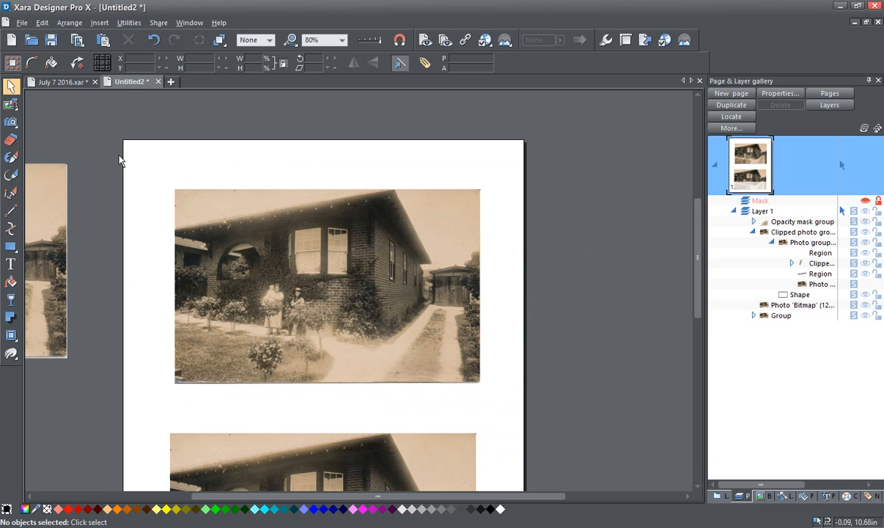
pyautogui.moveTo(121, 160); pyautogui.dragTo(539, 415)
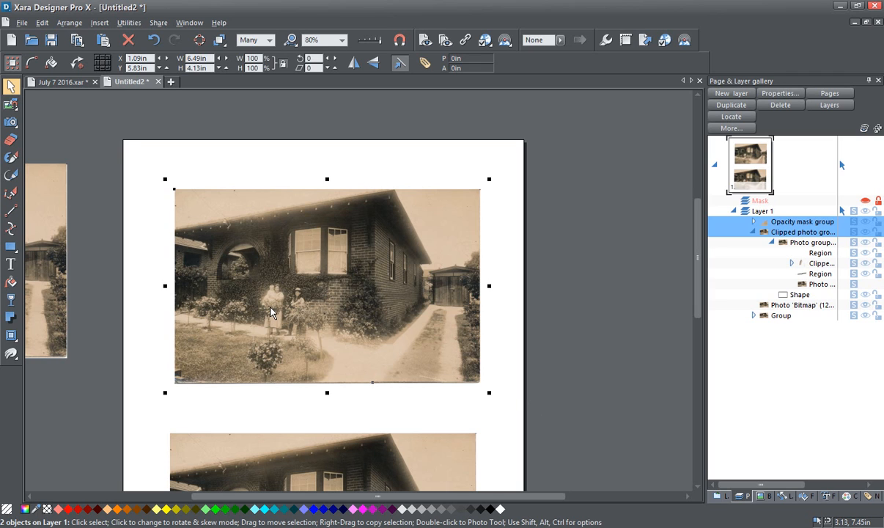
pyautogui.rightClick(235, 290)
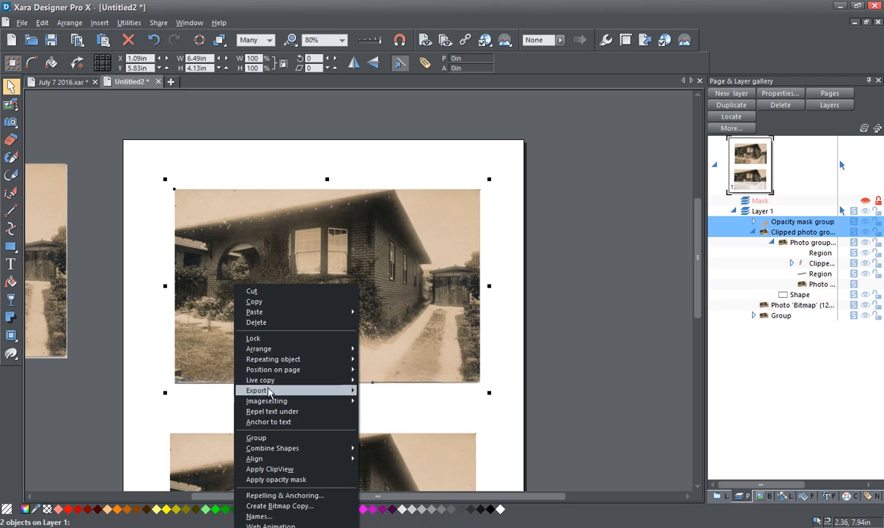
pyautogui.click(595, 364)
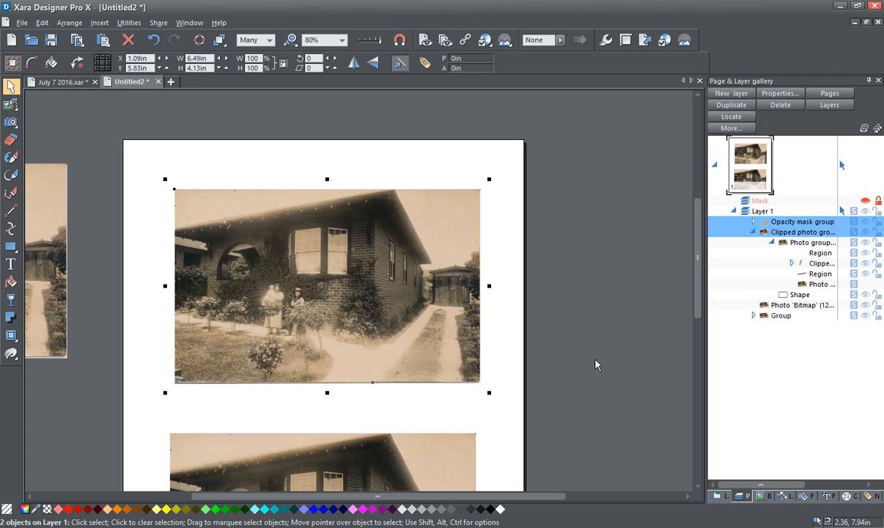